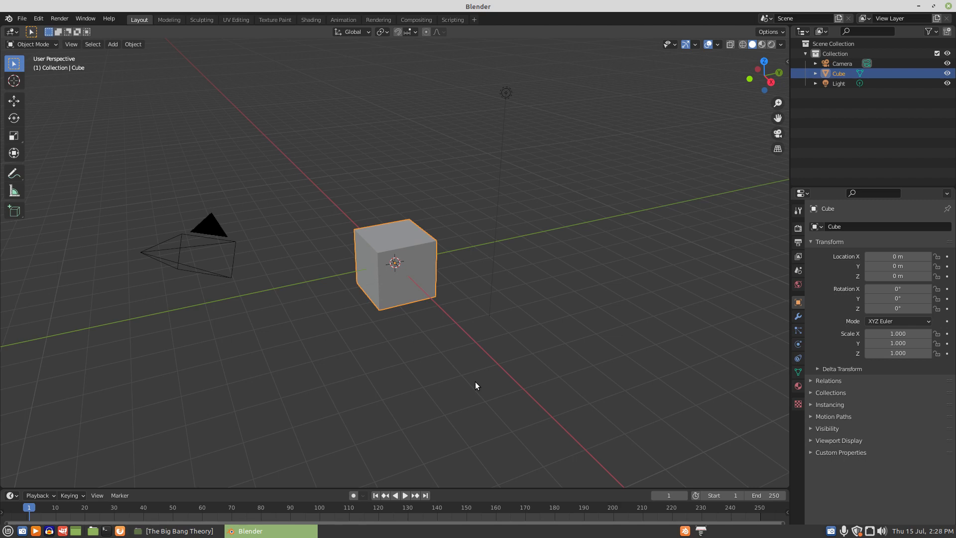
Scale the default cube uniformly by a factor of 0.1.
text(s.1)
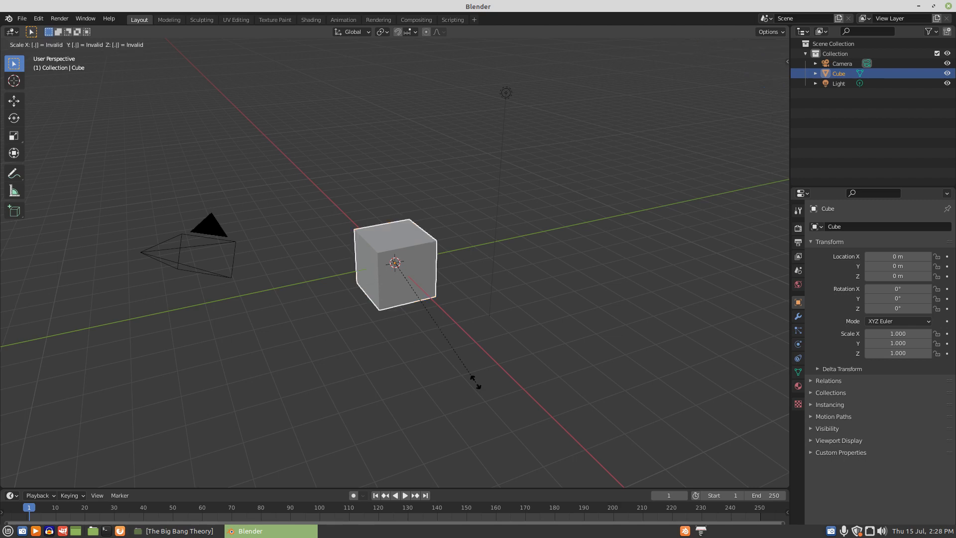
key(Return)
scroll(401, 347, up, 15)
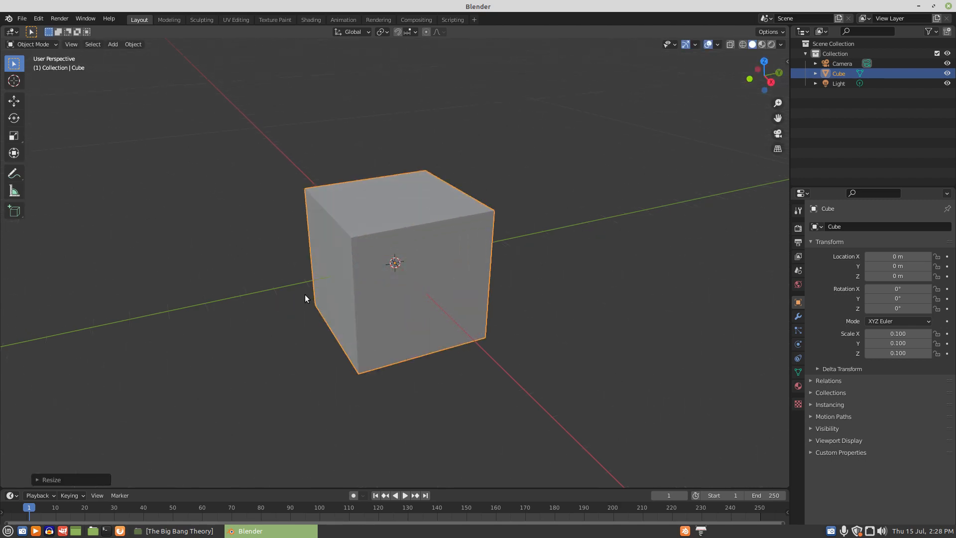
In Edit Mode, add two evenly spaced horizontal loop cuts around the cube's sides.
key(Tab)
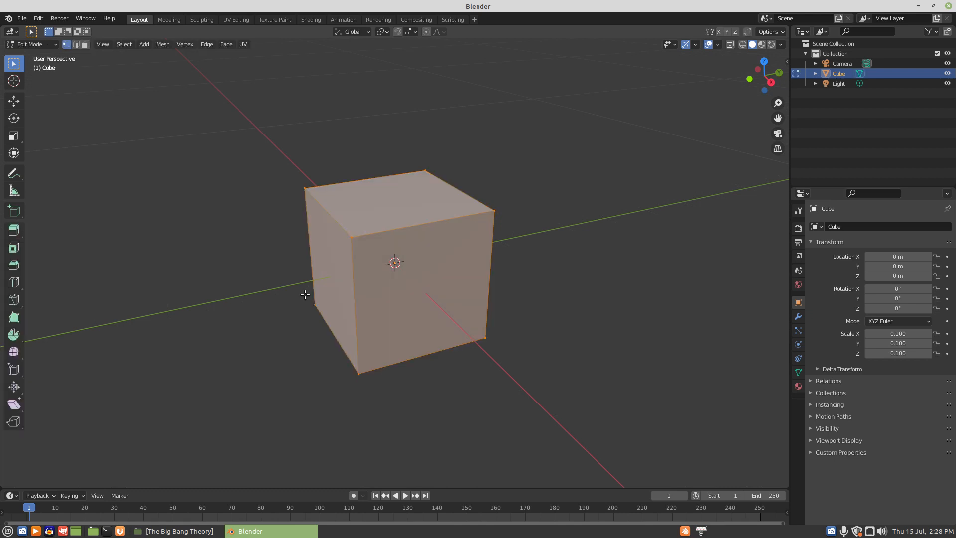
click(14, 283)
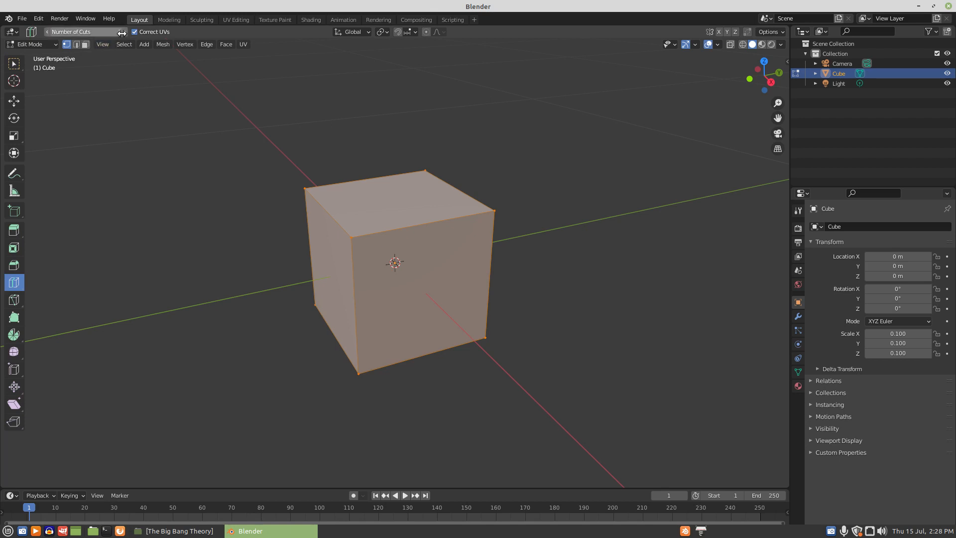
click(473, 268)
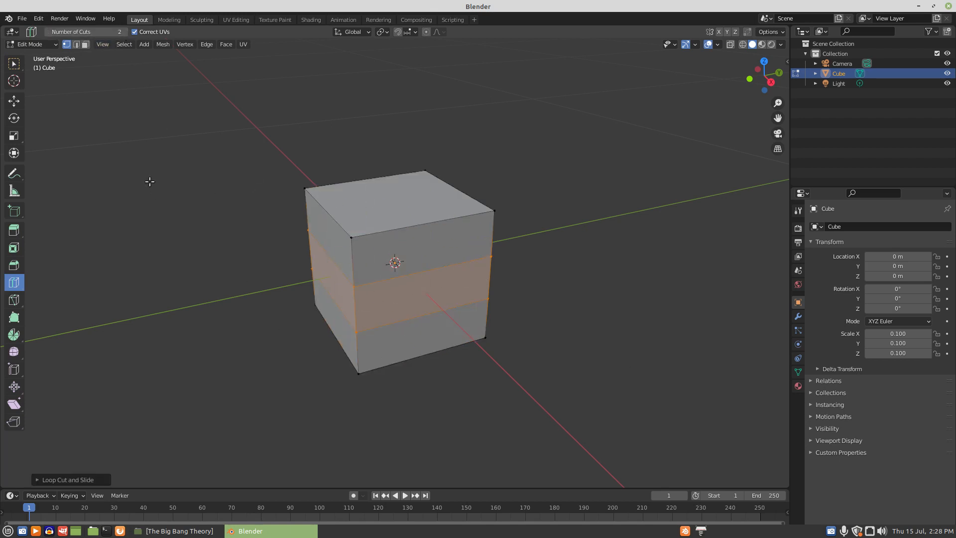
Scale the two horizontal loops along Z by about 0.15 to form a thin band around the cube's middle.
click(17, 105)
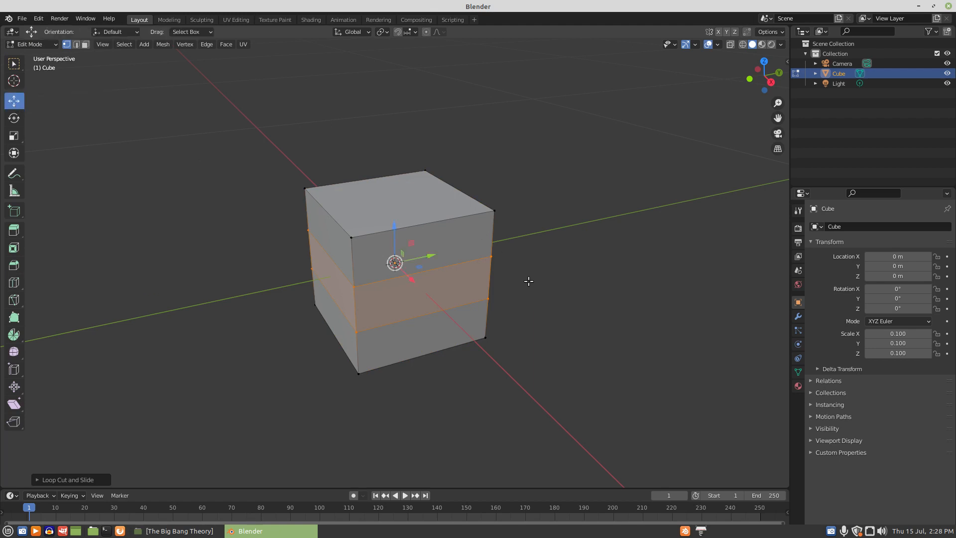
key(s)
key(z)
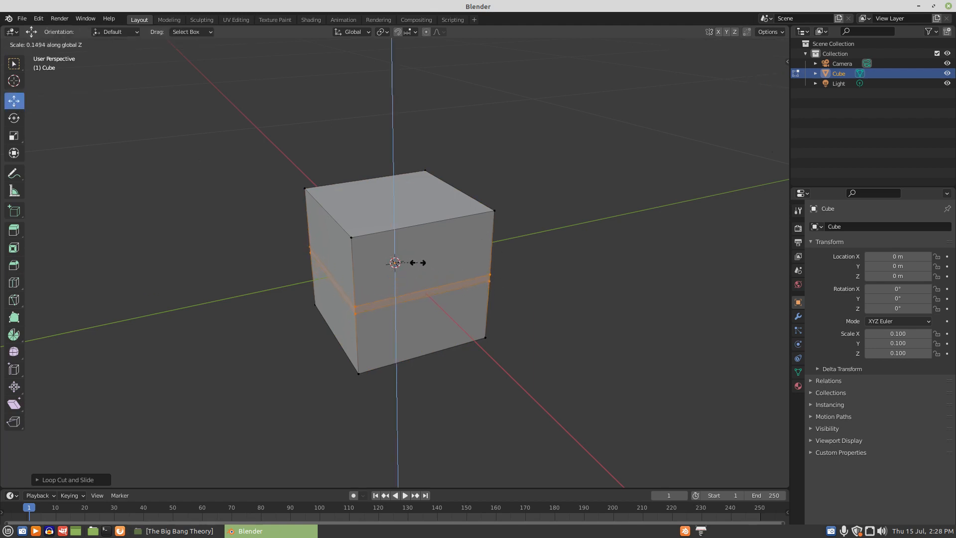
click(420, 262)
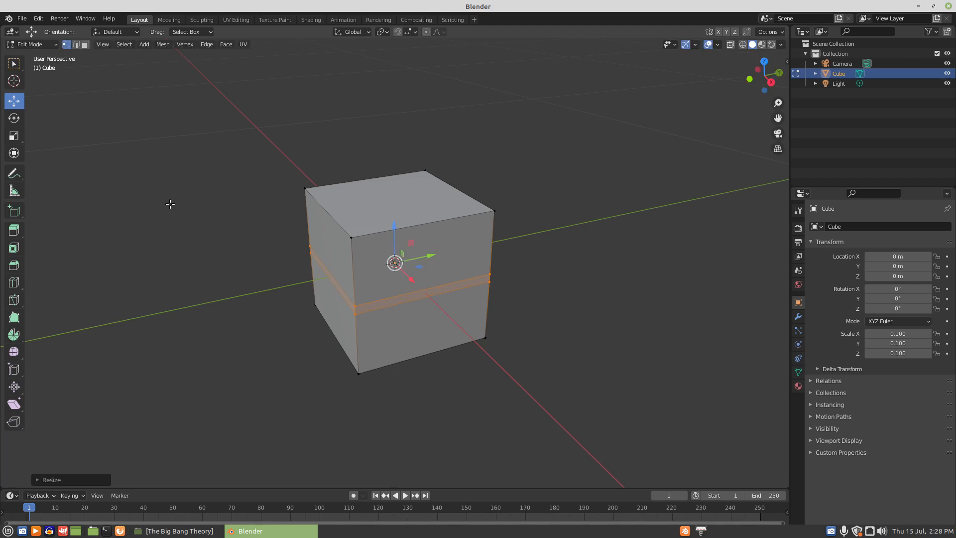
Switch to face selection and add a Subdivision Surface modifier to the cube.
click(86, 45)
click(798, 315)
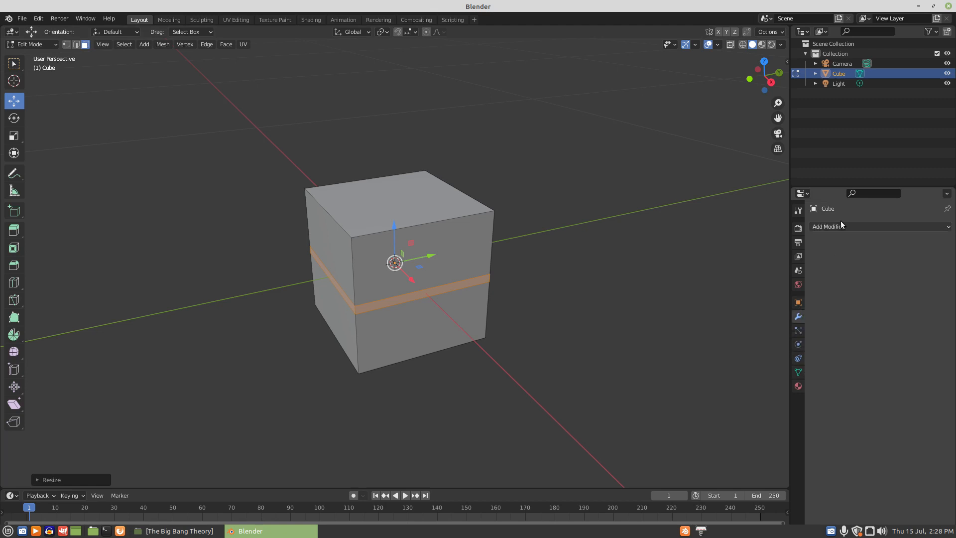
click(840, 226)
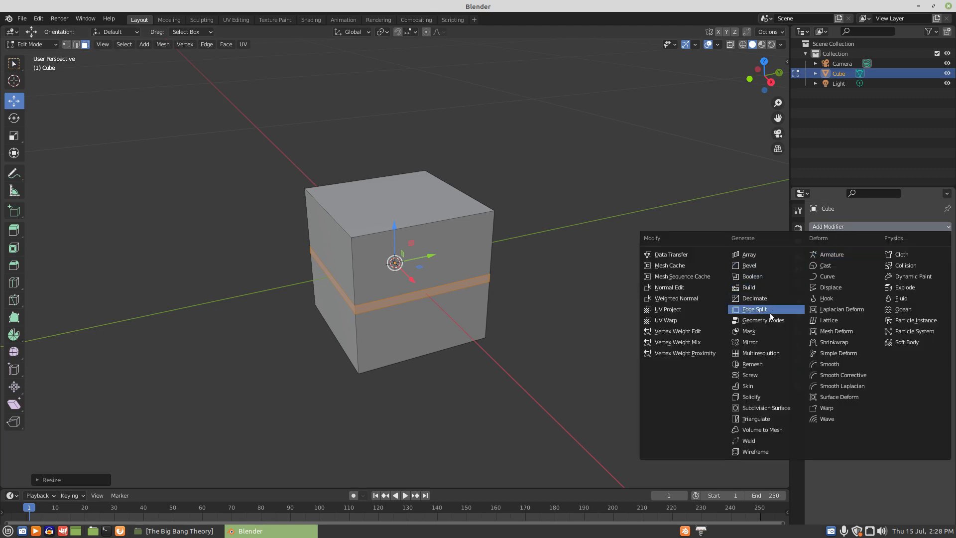
click(766, 406)
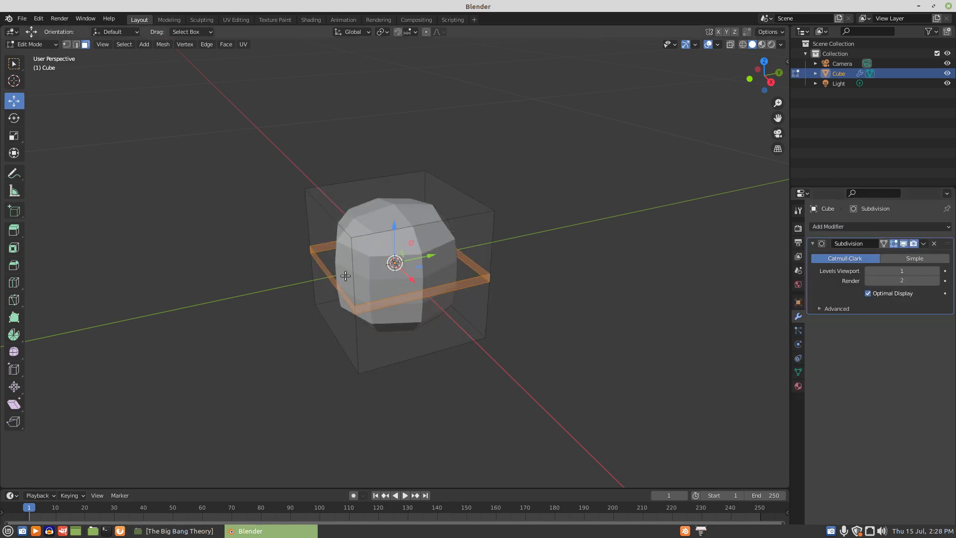
Extrude the faces above and below the thin band on the cube's negative Y side outward by about 0.61 m.
click(330, 258)
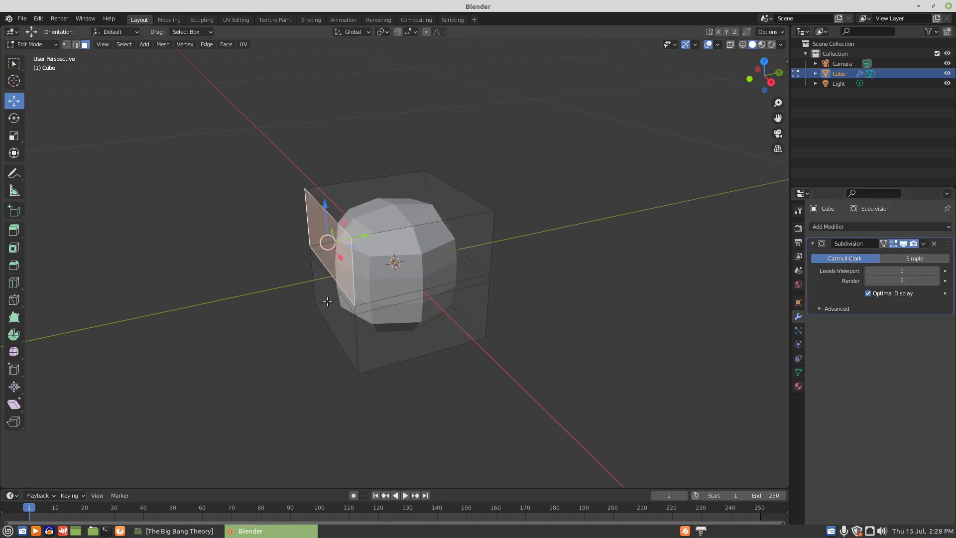
shift+click(347, 320)
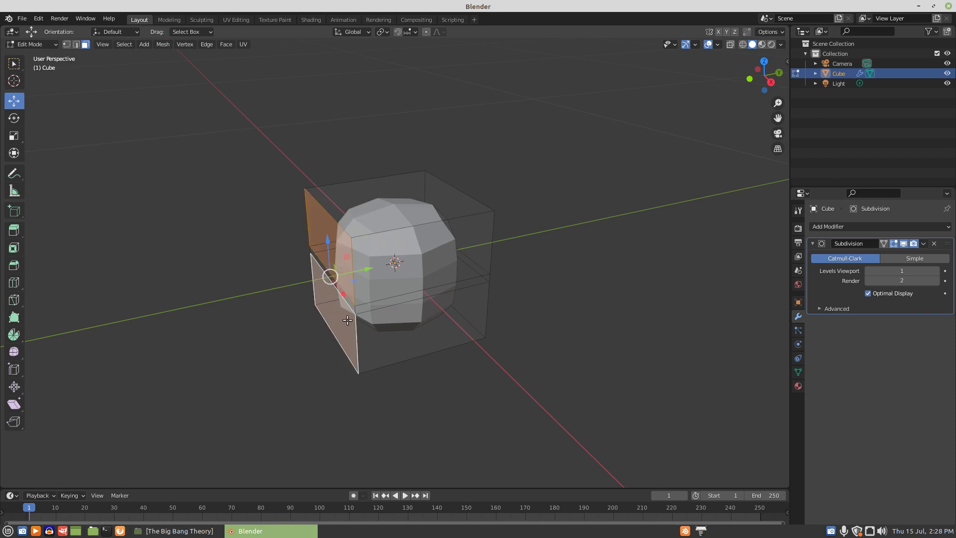
key(KP_3)
scroll(361, 330, down, 4)
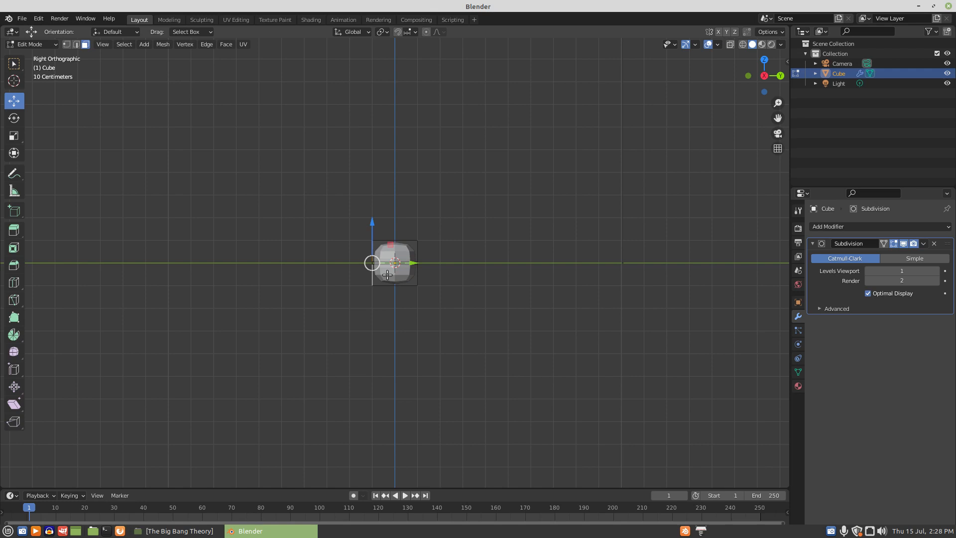
key(e)
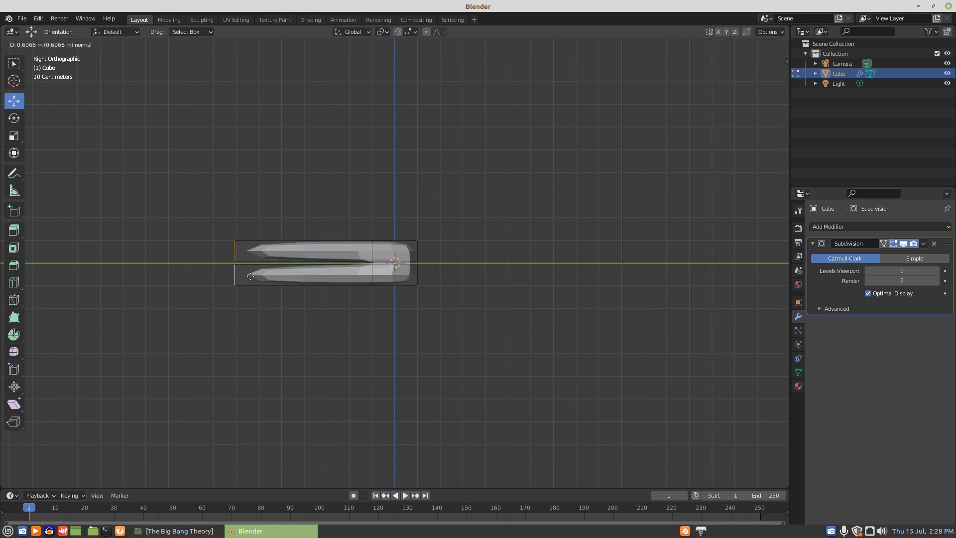
click(250, 276)
Add a single centred loop cut running lengthwise along the extruded mesh.
middle_drag(374, 288, 380, 333)
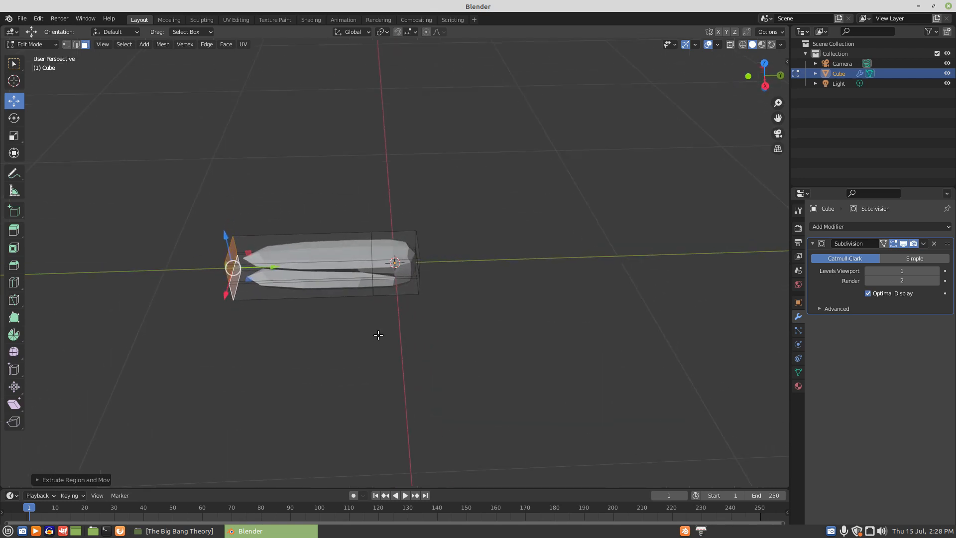
click(13, 283)
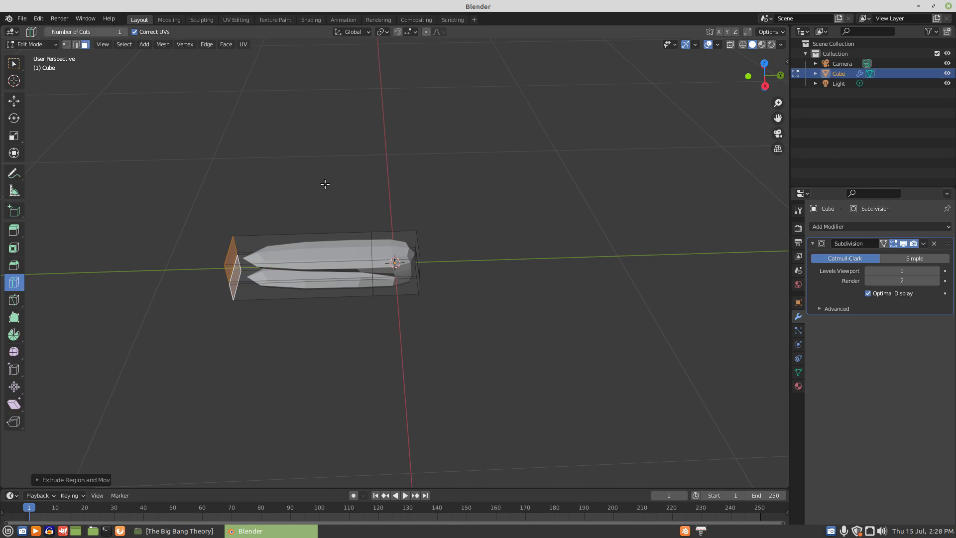
click(416, 240)
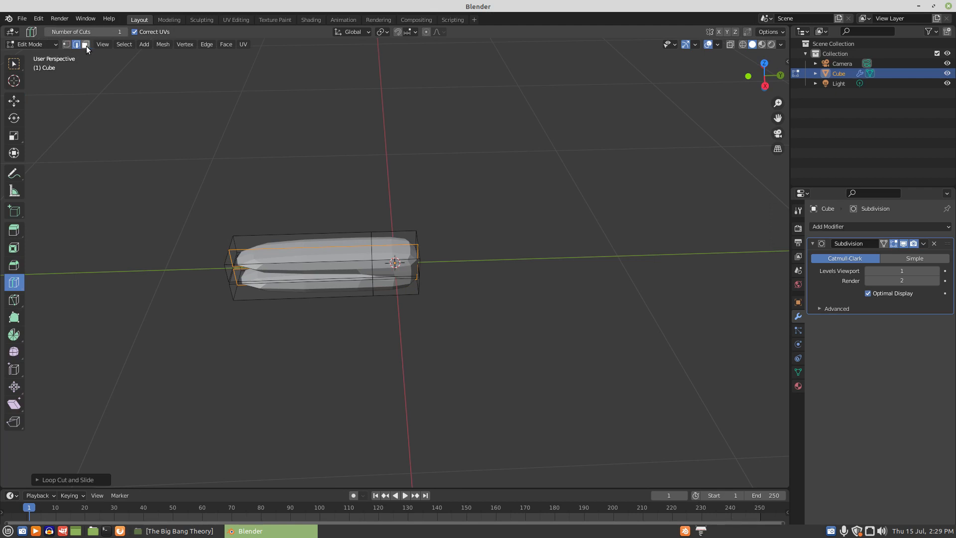
Raise the centre top edge of the original cube section along Z to form a peaked ridge.
click(14, 100)
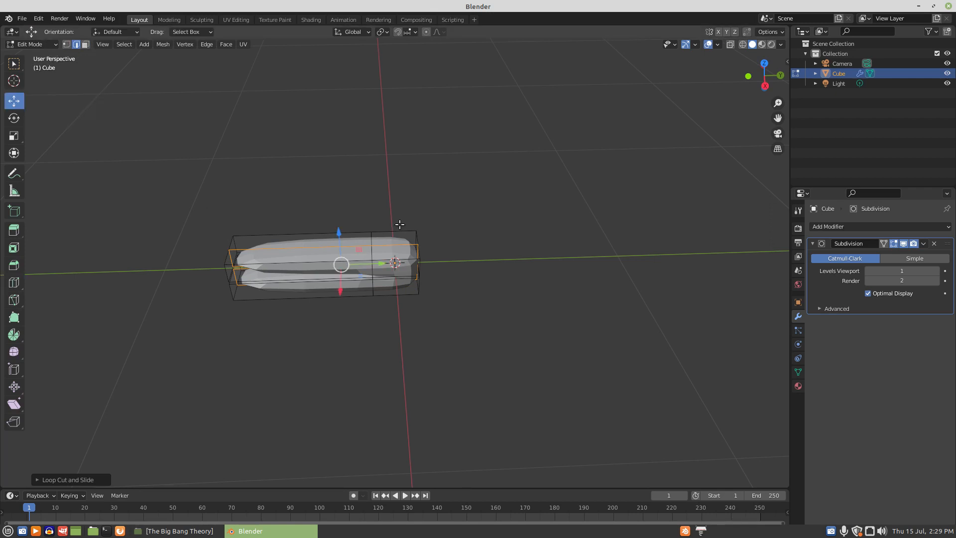
click(392, 246)
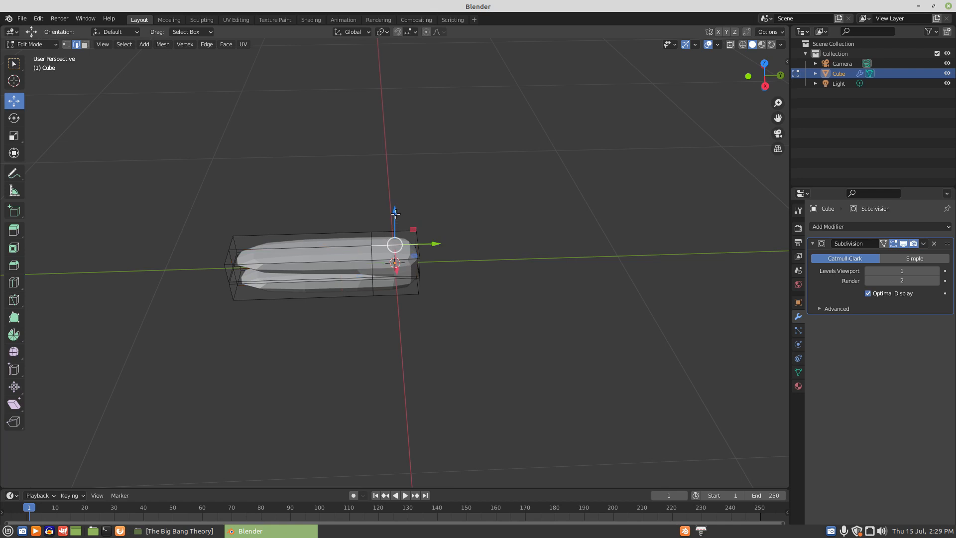
drag(395, 213, 398, 176)
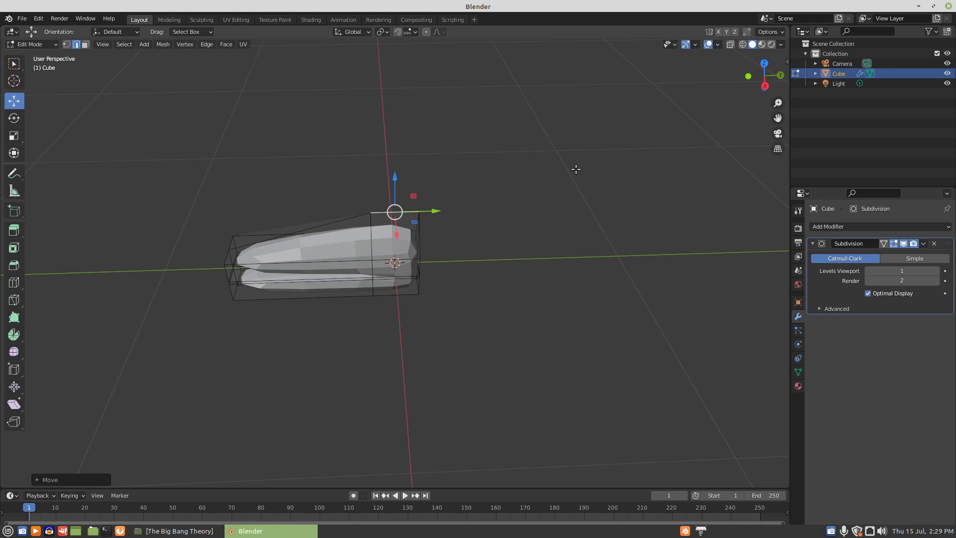
Delete the vertices on the mesh's negative X half with X-ray enabled and add a Mirror modifier on the X axis.
click(730, 44)
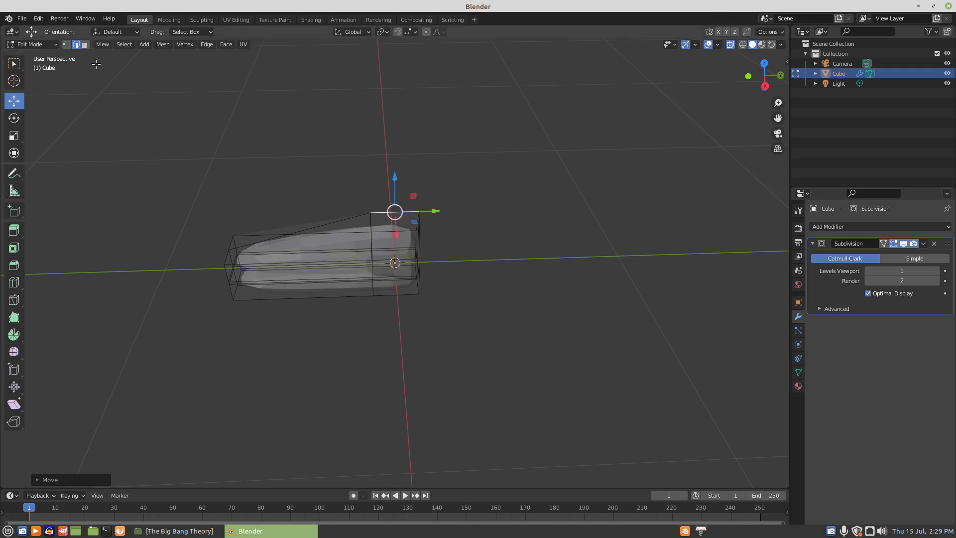
click(66, 44)
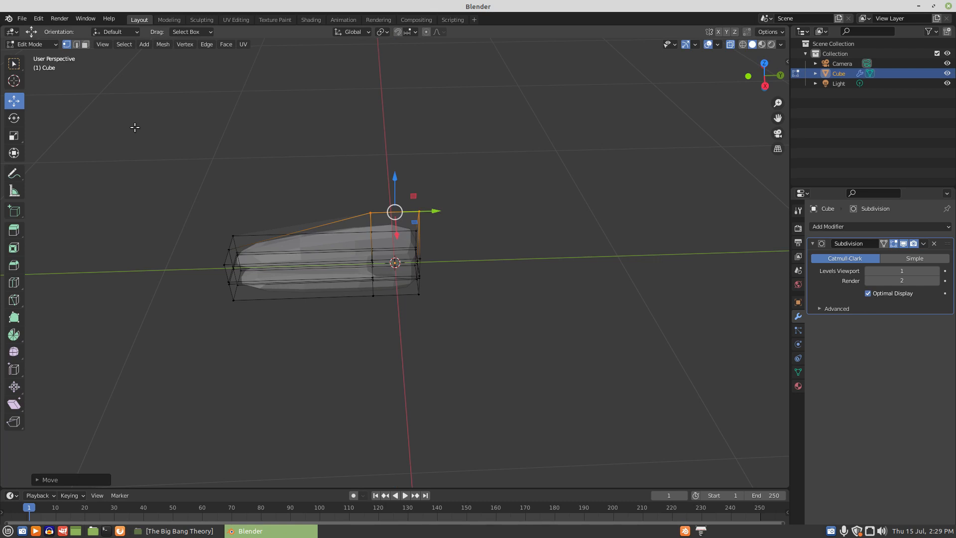
key(KP_1)
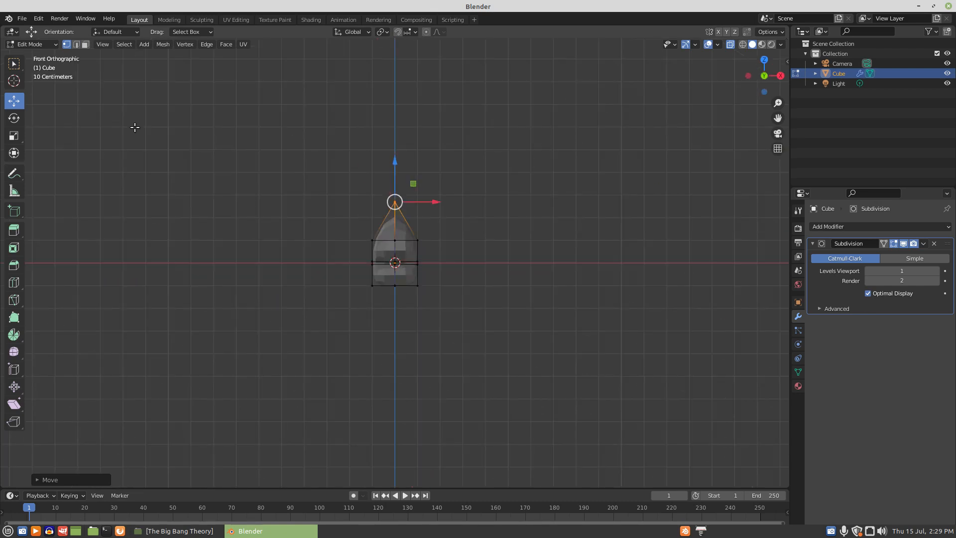
drag(319, 154, 363, 369)
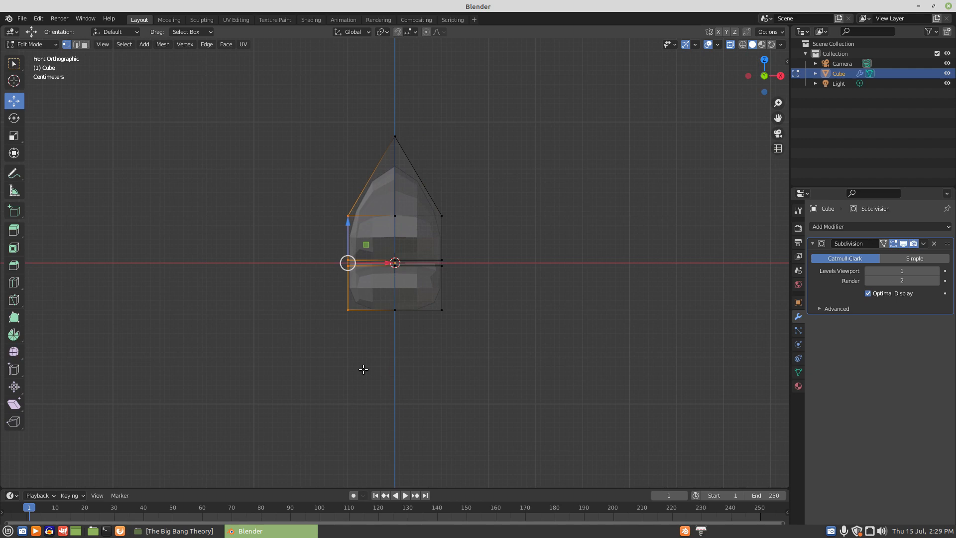
key(x)
click(363, 368)
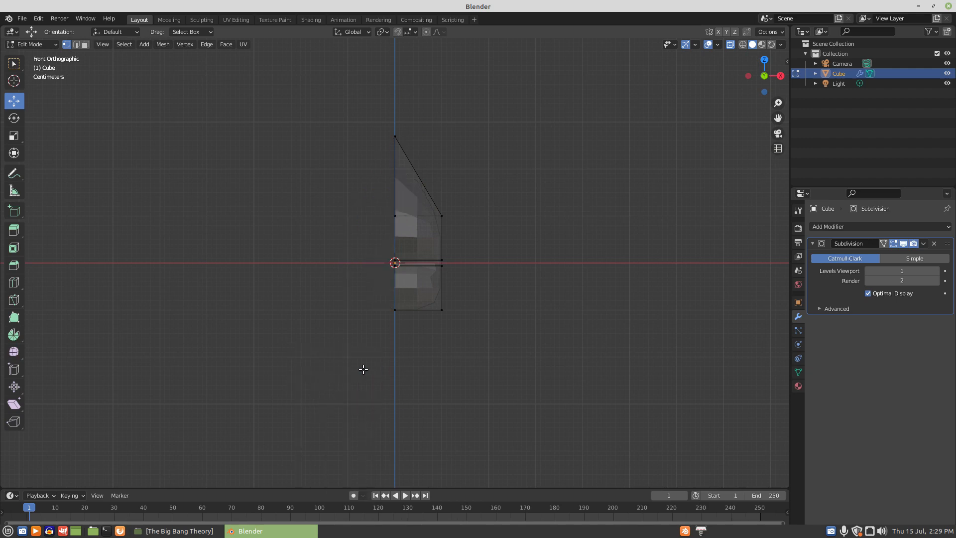
click(906, 227)
click(717, 336)
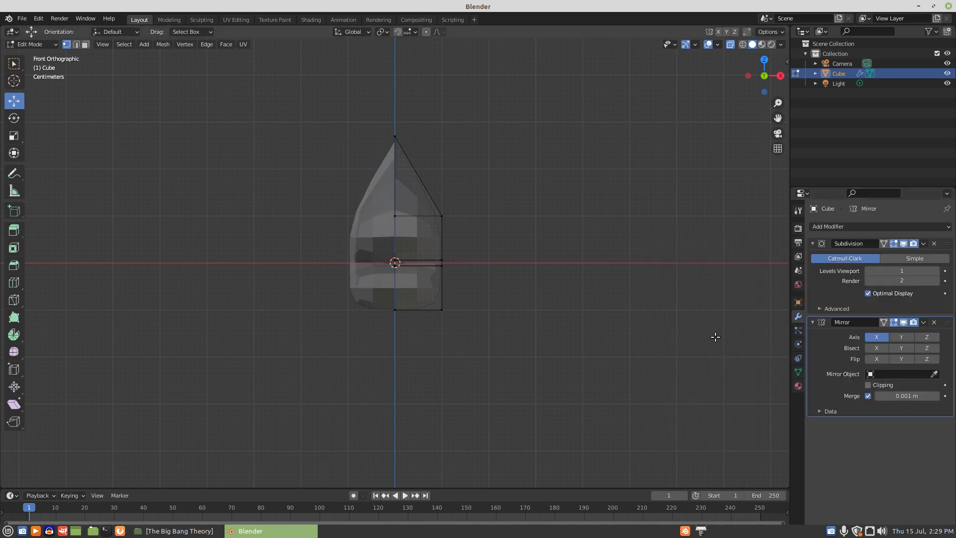
Inset the sloped upper face of the original cube section with a thickness of about 0.13 m.
middle_drag(561, 324, 453, 250)
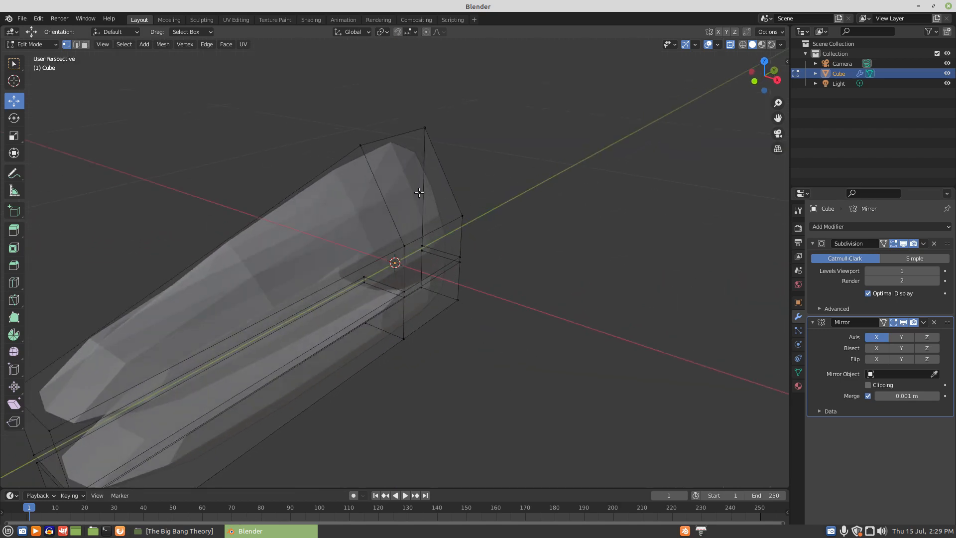
click(85, 45)
click(421, 193)
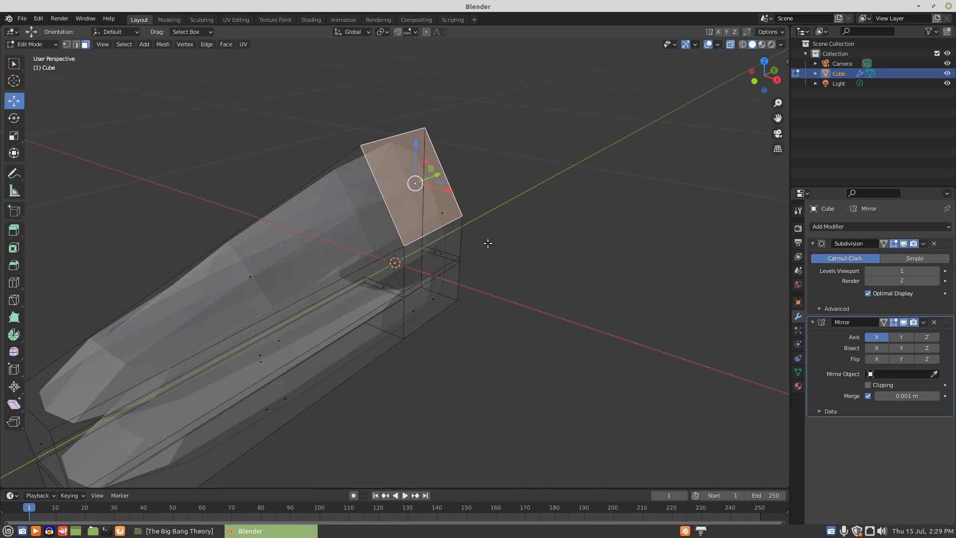
key(i)
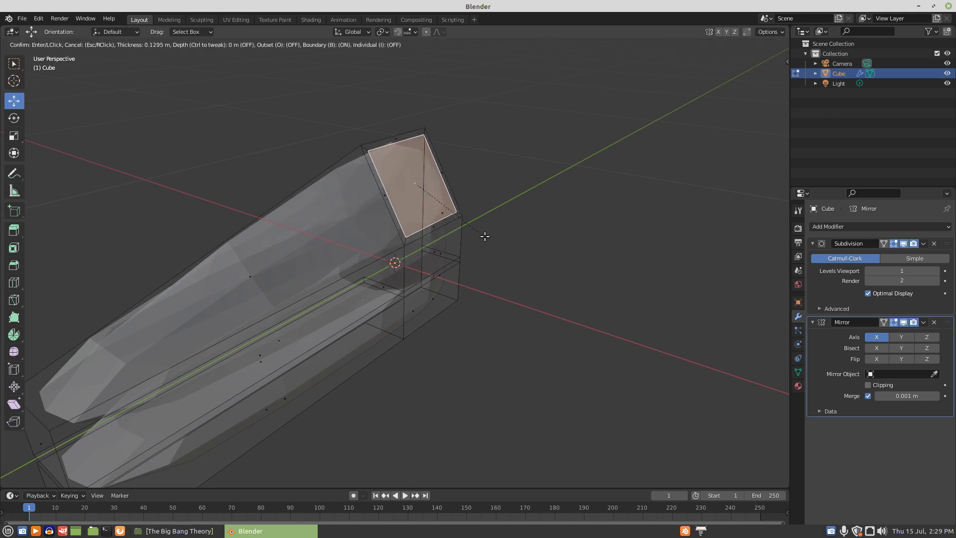
click(485, 236)
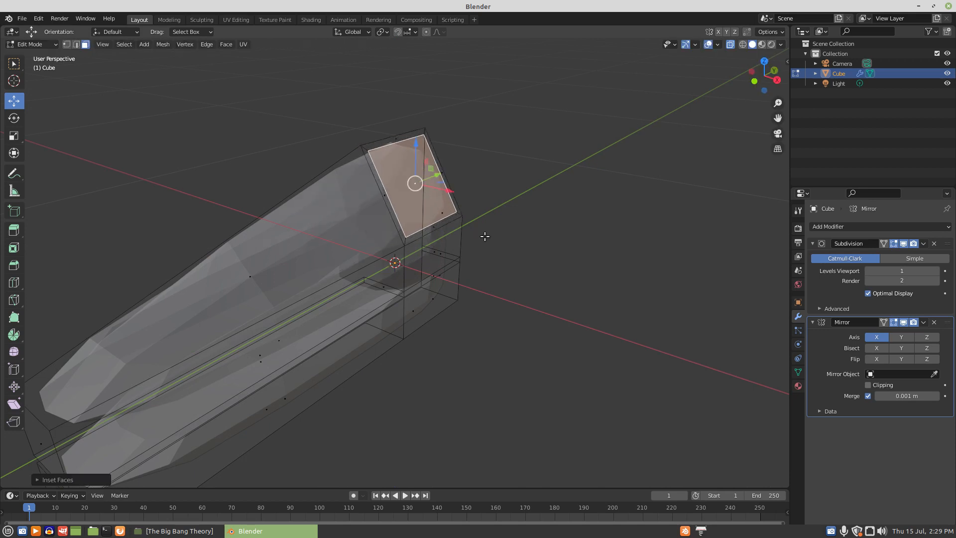
Move the inset face outward and slightly up in front view by about 0.018 m.
middle_drag(440, 226, 449, 222)
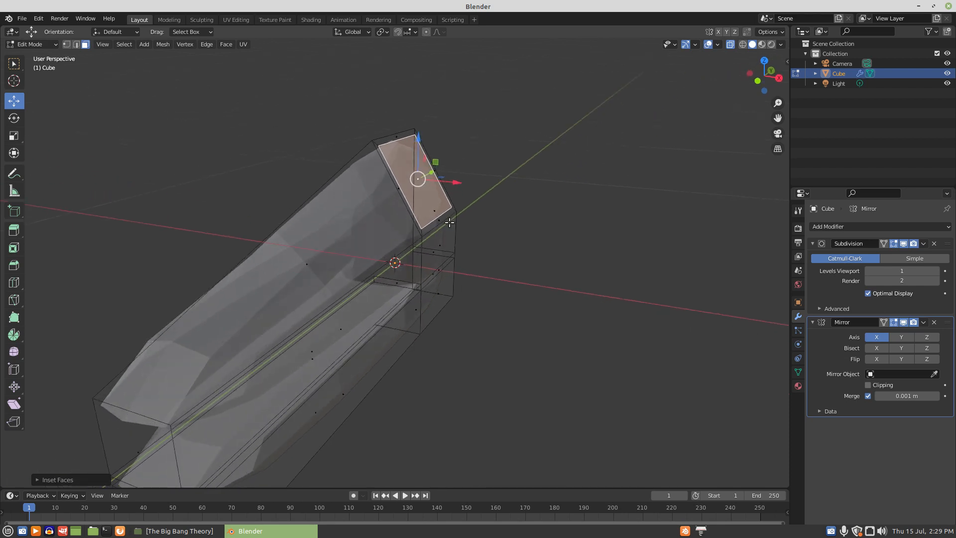
key(KP_1)
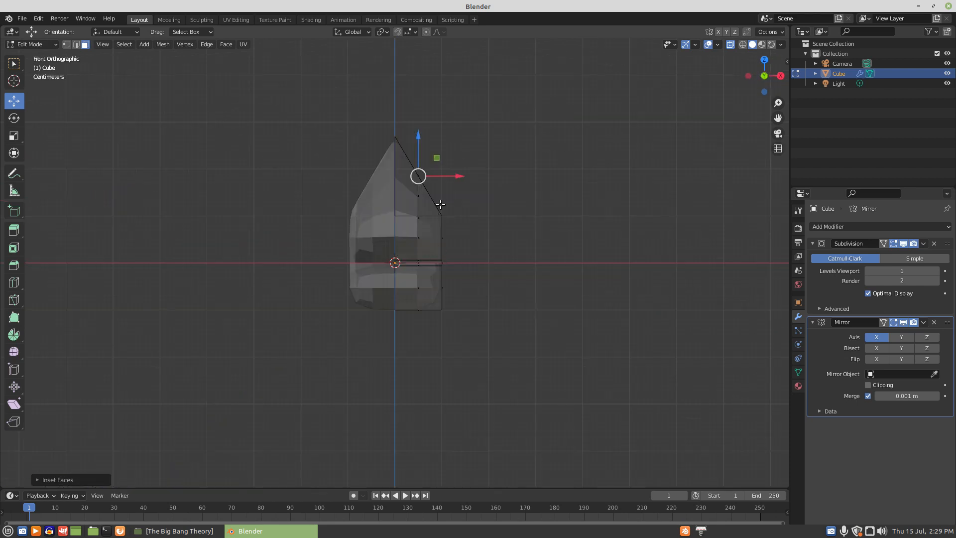
key(g)
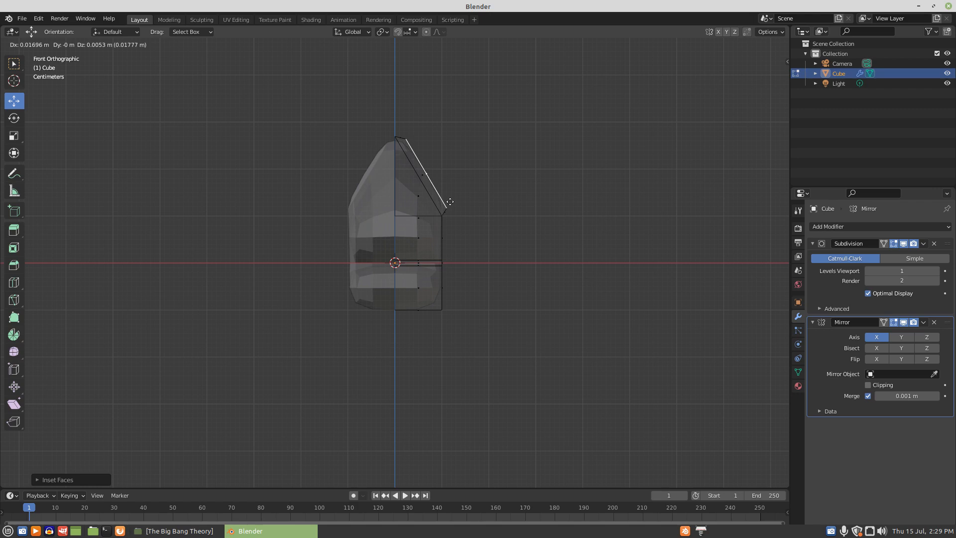
click(449, 202)
middle_drag(459, 203, 455, 235)
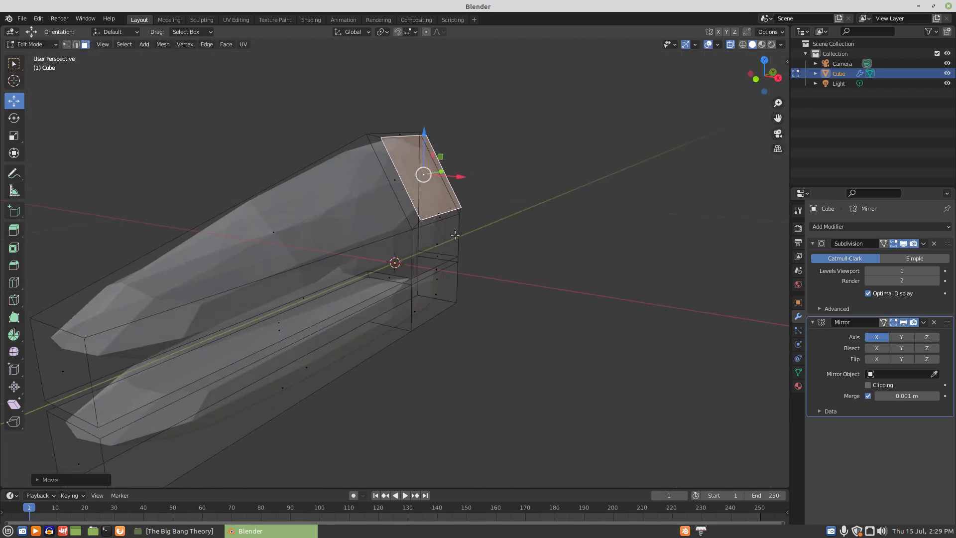
Inset the selected sloped face twice in succession, with a thickness of about 0.125 m for the first inset.
key(i)
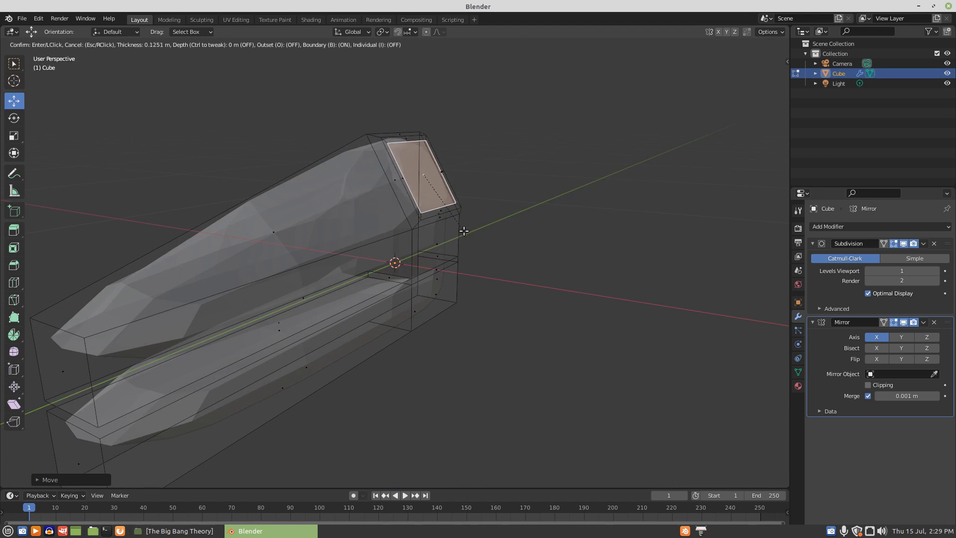
click(463, 230)
key(i)
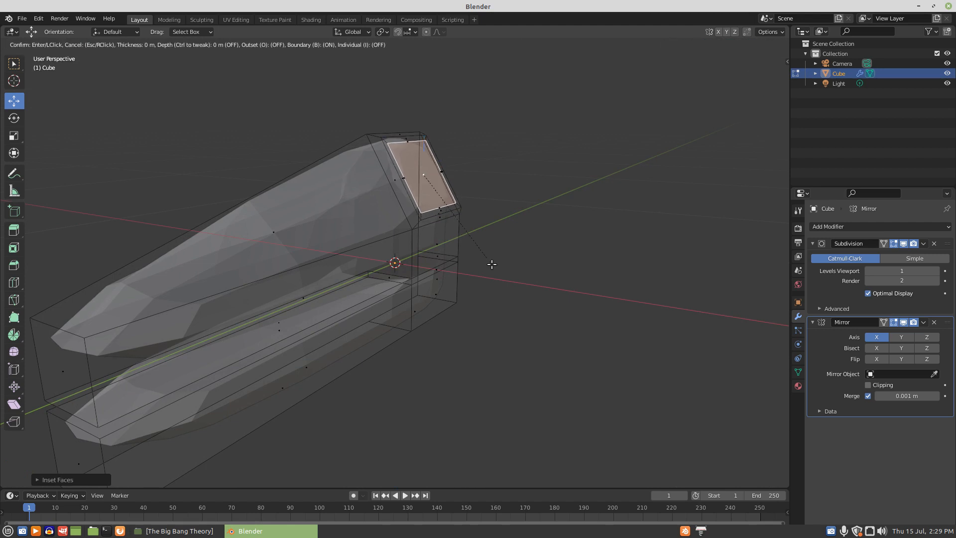
click(487, 256)
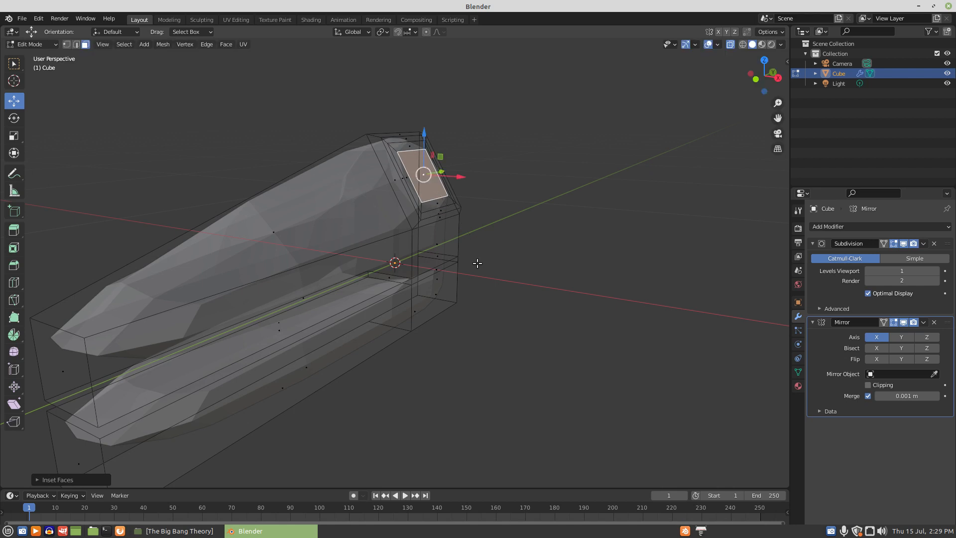
Move the innermost inset face inward and down in front view by about 0.045 m to form an eye socket.
key(KP_1)
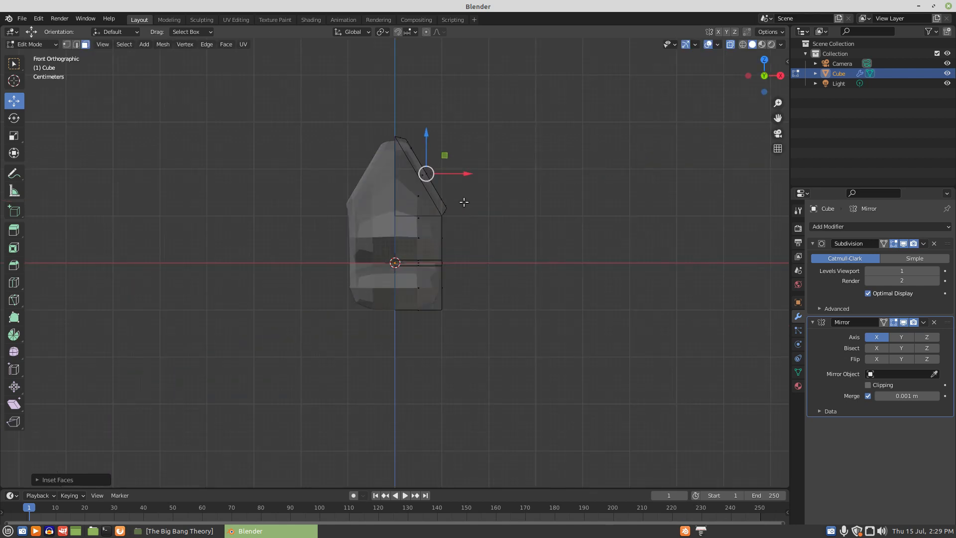
key(g)
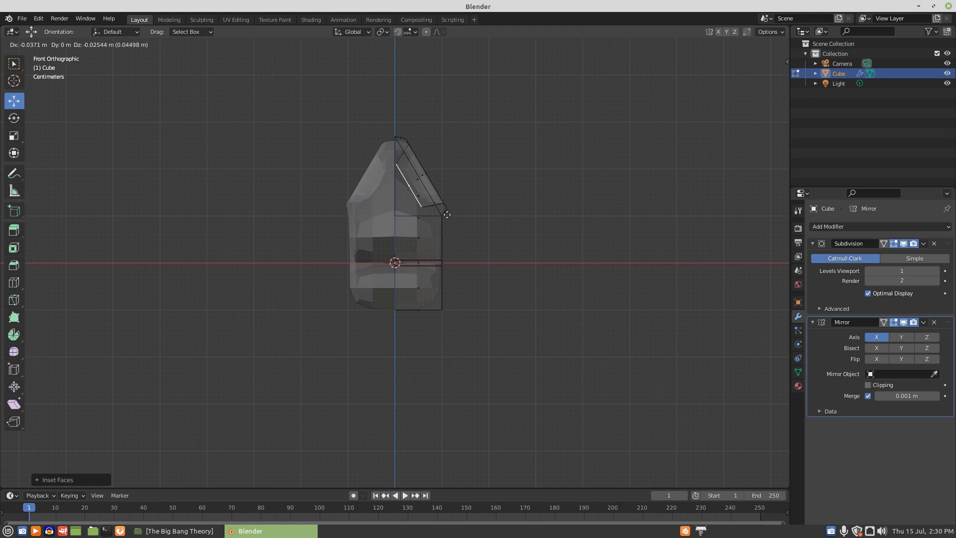
click(447, 214)
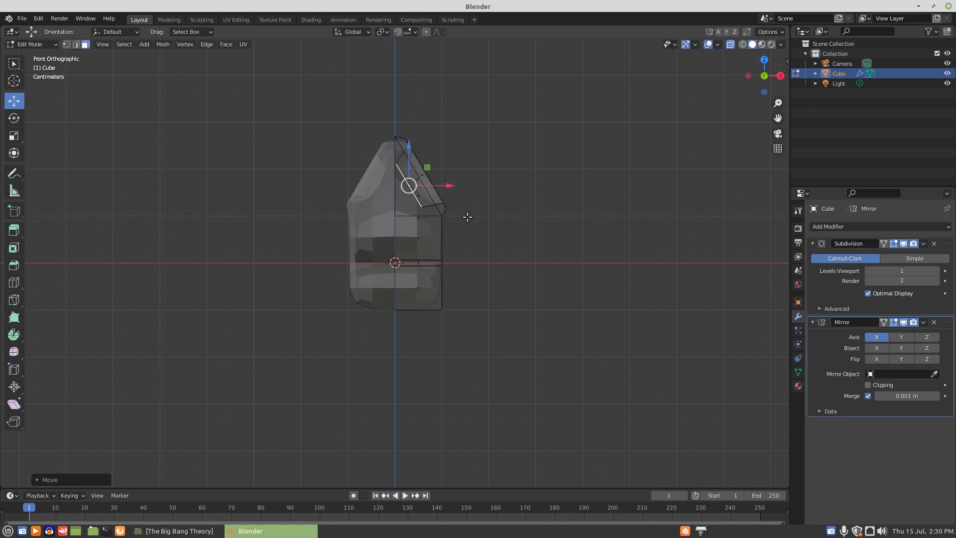
Grow the selection twice to cover the whole socket, duplicate it in place and rotate the copy 180° in front view.
key(ctrl+KP_Add)
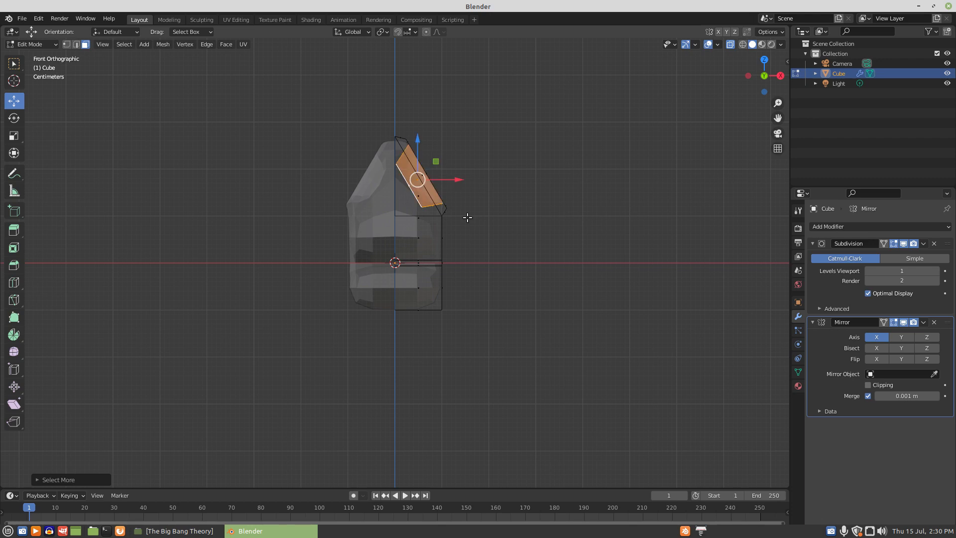
key(ctrl+KP_Add)
key(shift+d)
right_click(467, 217)
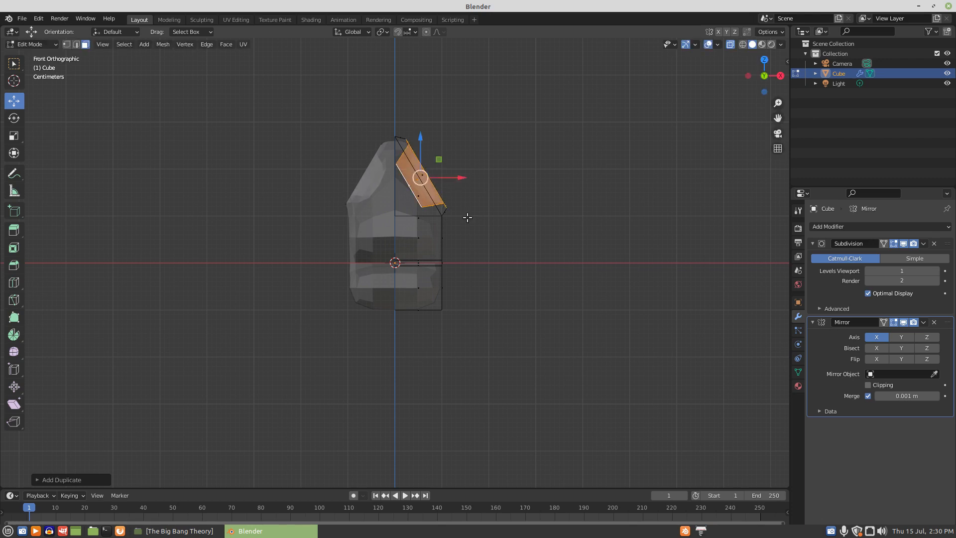
text(r180)
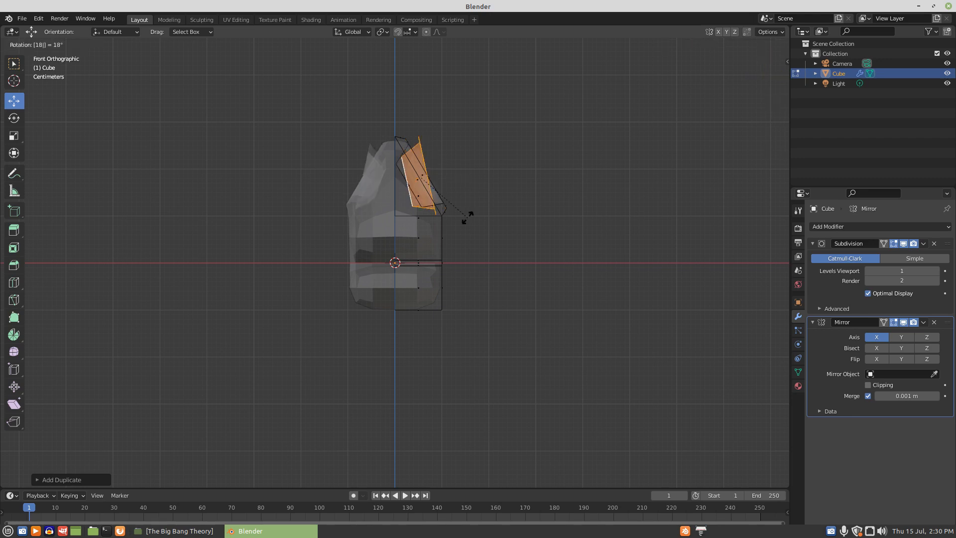
key(Return)
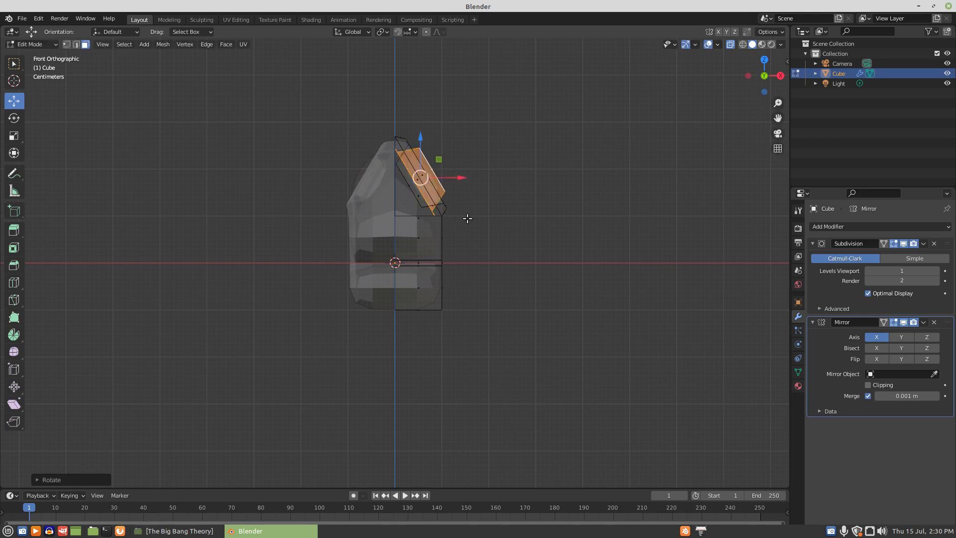
Turn off X-ray and move the duplicated eye piece outward and slightly up in front view by about 0.015 m.
middle_drag(467, 217, 387, 246)
scroll(387, 246, up, 4)
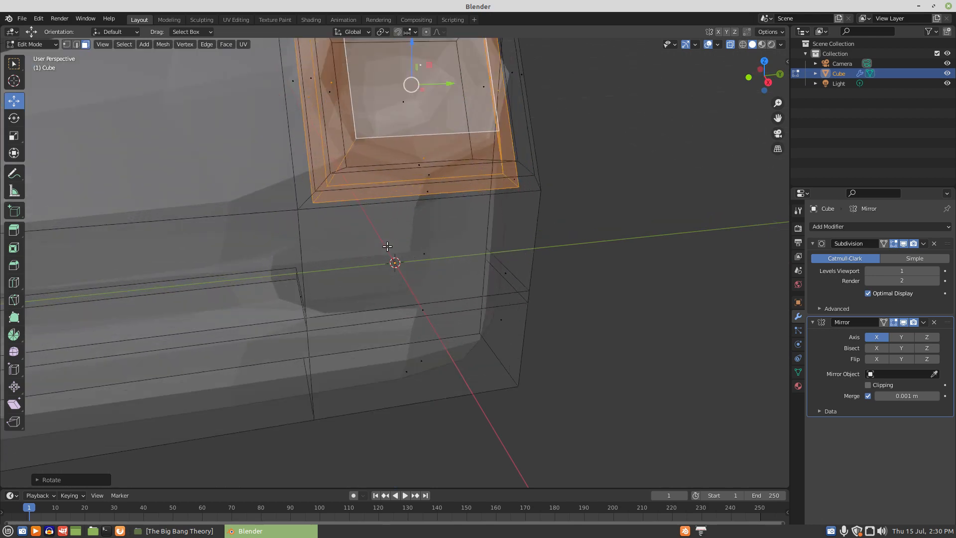
click(730, 45)
middle_drag(429, 167, 465, 176)
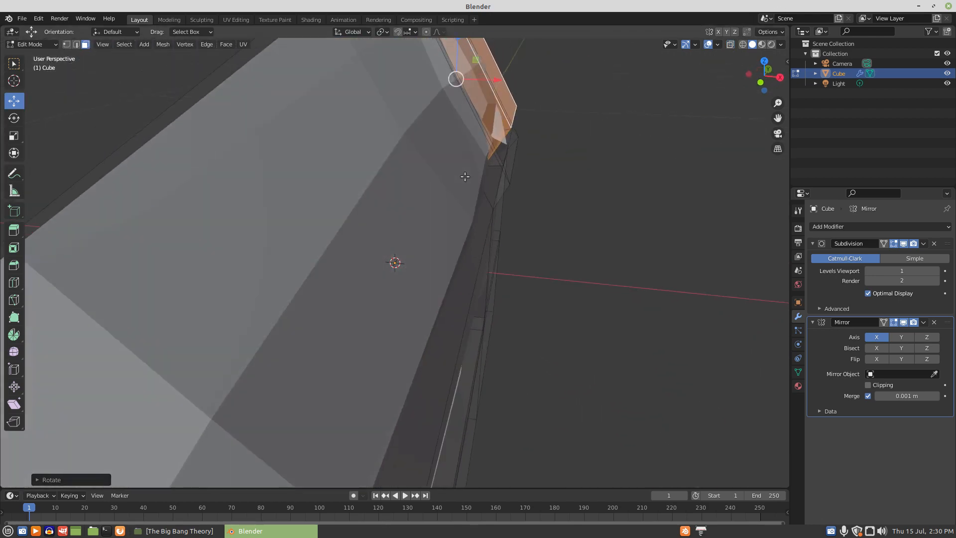
scroll(465, 176, down, 2)
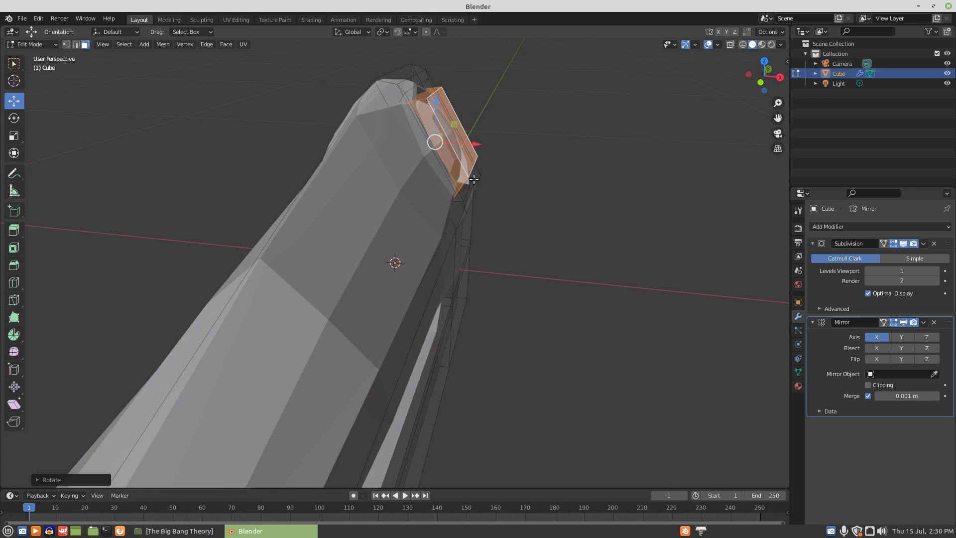
key(KP_1)
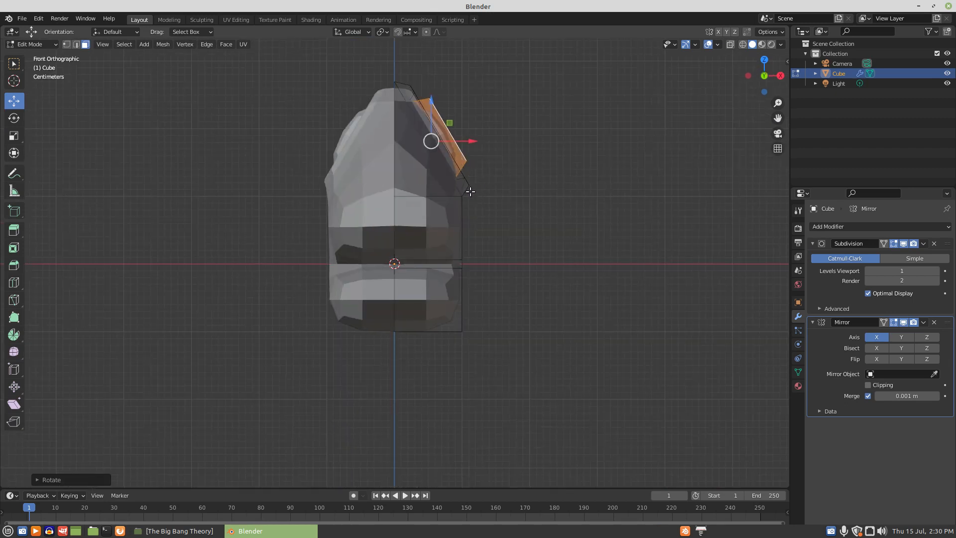
scroll(451, 268, up, 5)
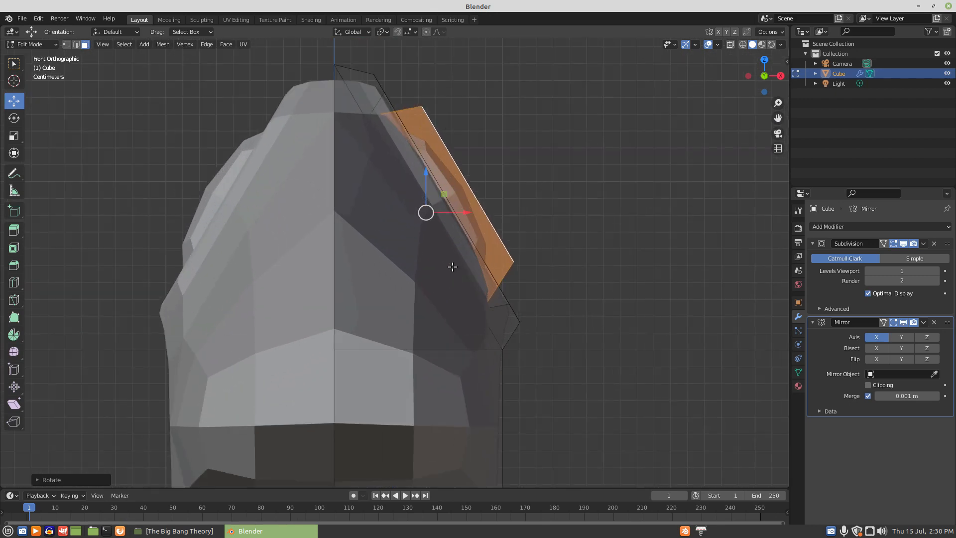
key(g)
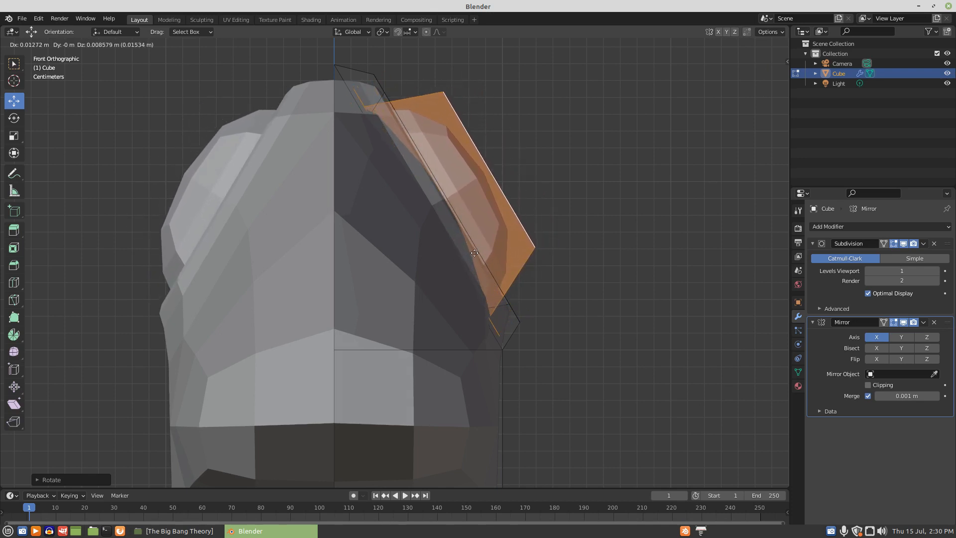
click(474, 253)
Set the existing material's base color to black and assign it to the selected eye faces.
middle_drag(566, 334, 476, 353)
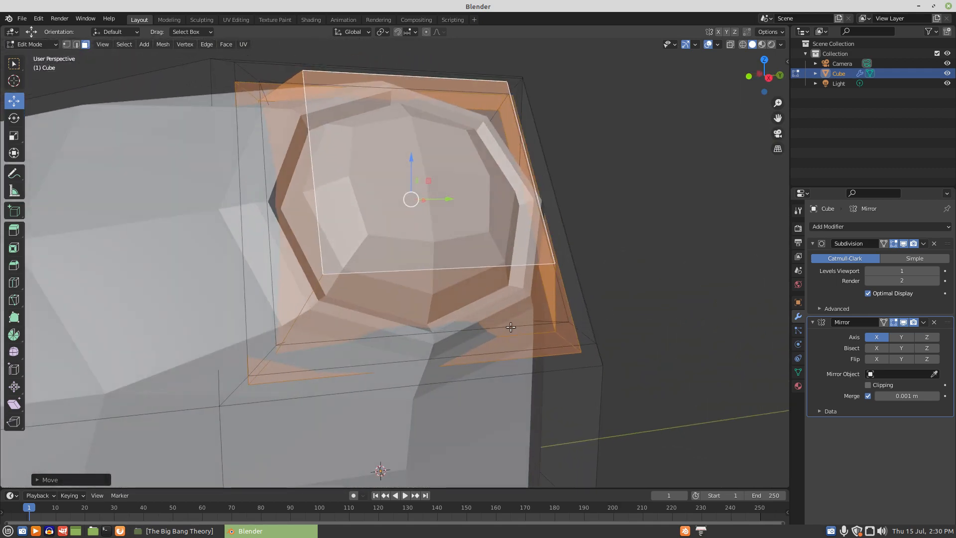
click(798, 387)
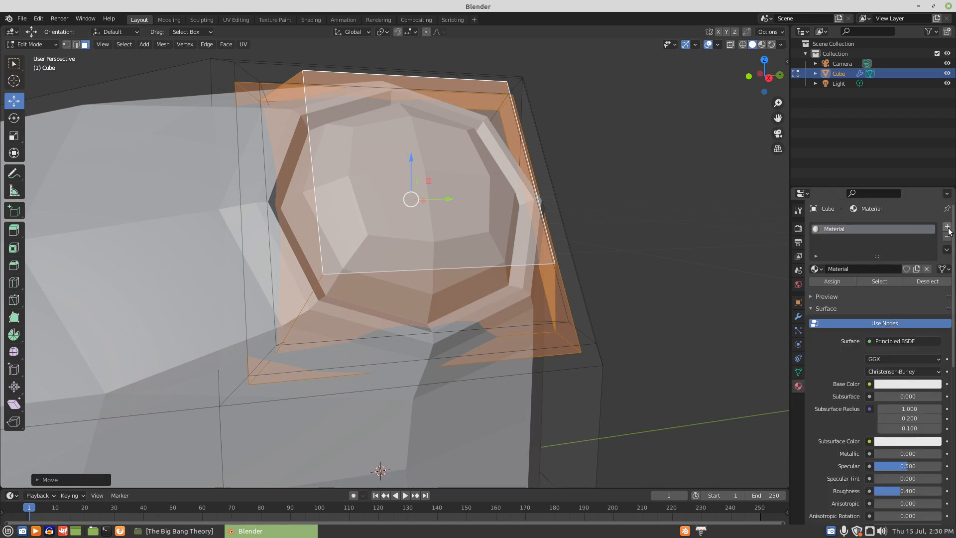
click(895, 383)
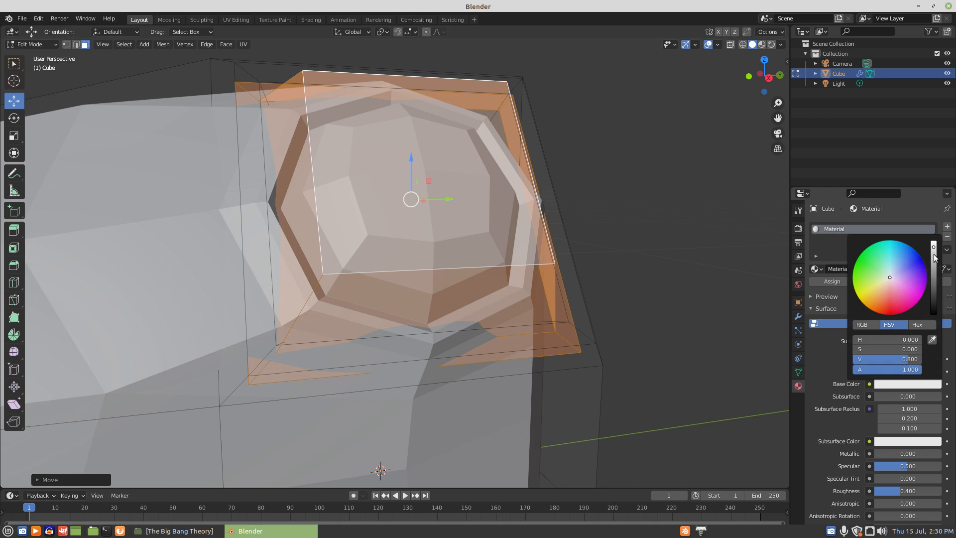
drag(933, 248, 933, 312)
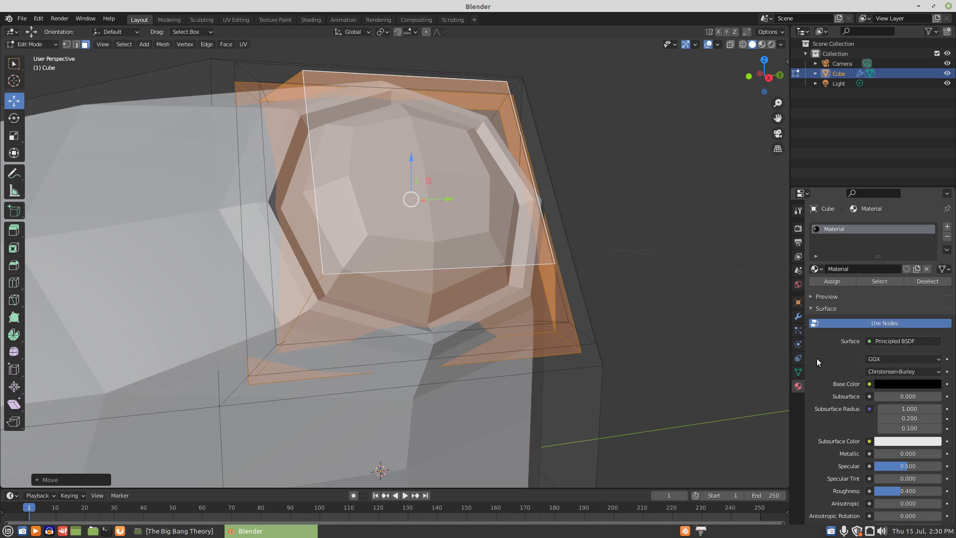
click(832, 282)
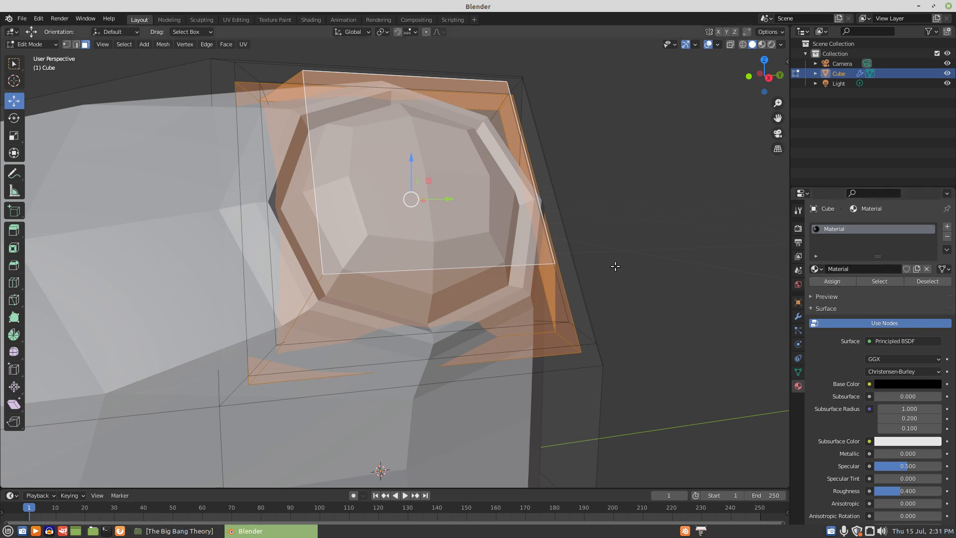
Invert the selection and assign a new material in a second slot to the faces outside the eye.
key(ctrl+i)
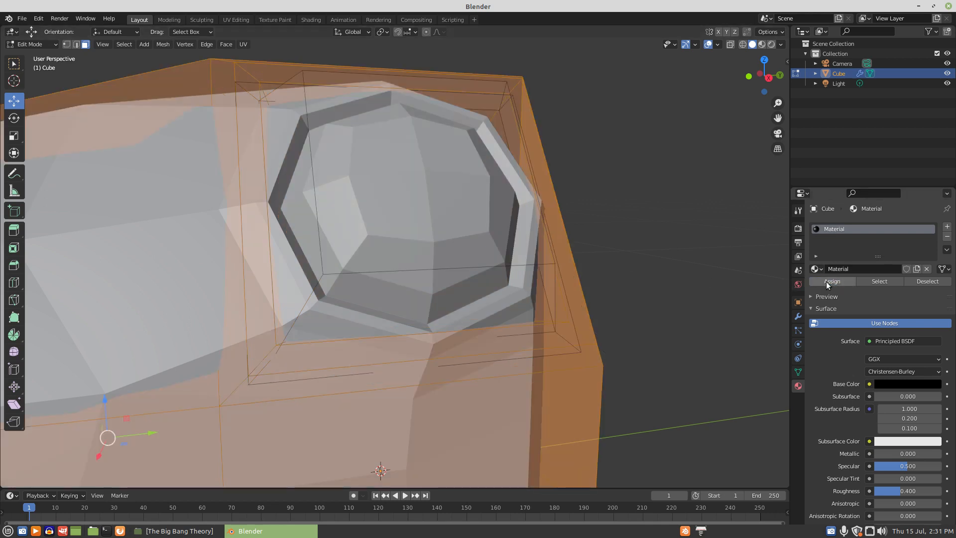
click(946, 227)
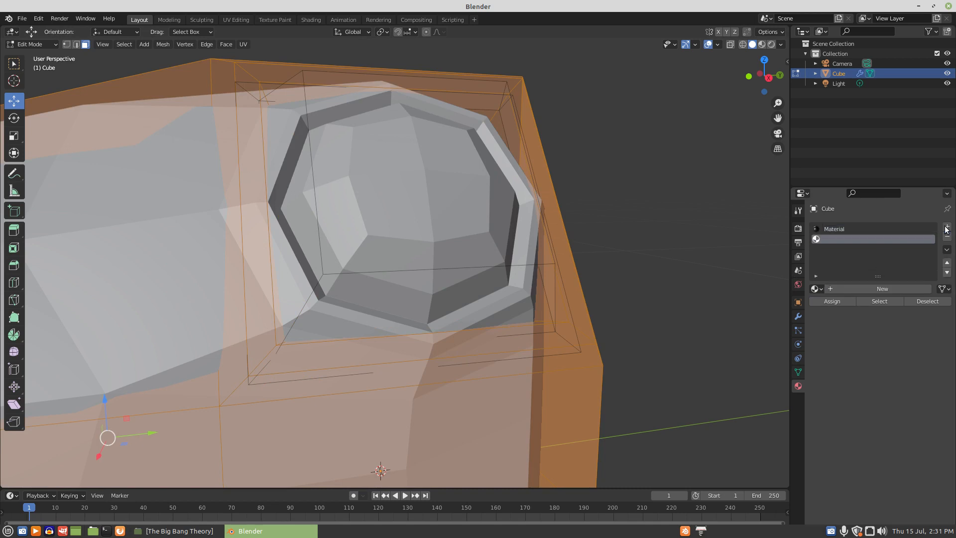
click(880, 288)
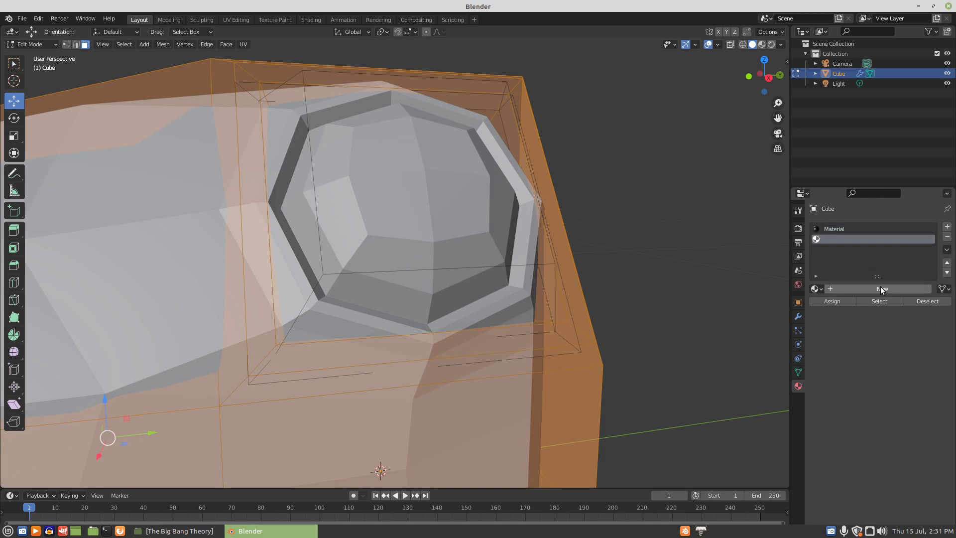
click(831, 300)
click(659, 293)
Display the model in Material Preview shading and view the head from behind.
scroll(583, 299, down, 2)
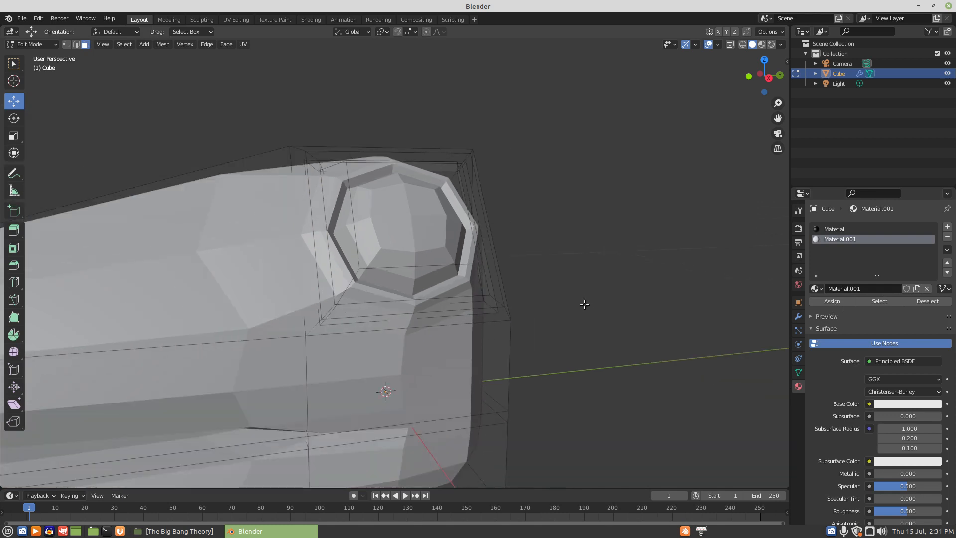
click(761, 44)
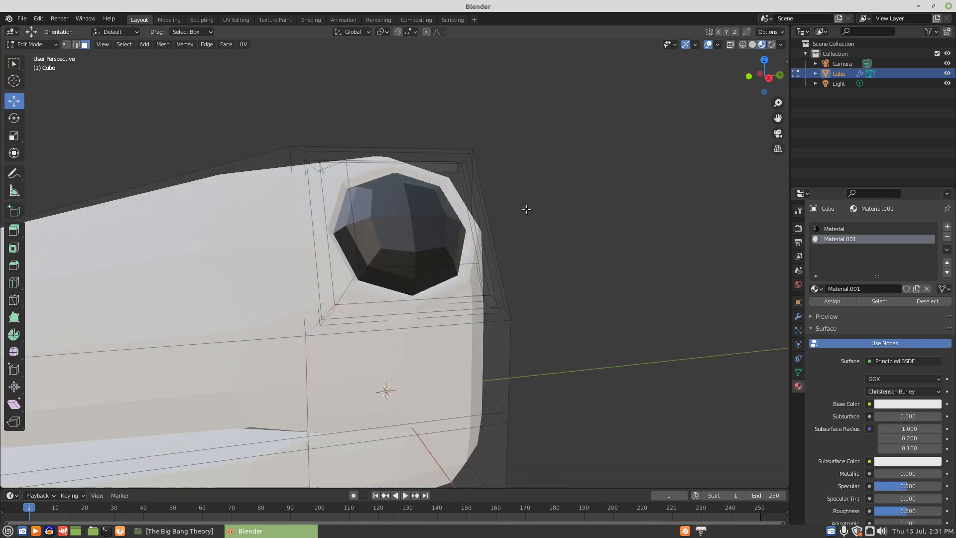
scroll(522, 256, down, 2)
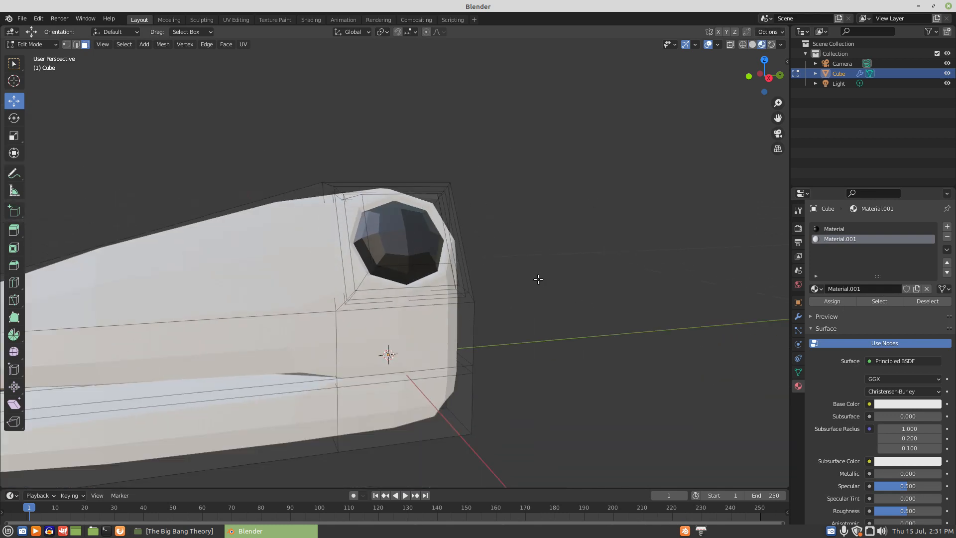
middle_drag(497, 283, 384, 273)
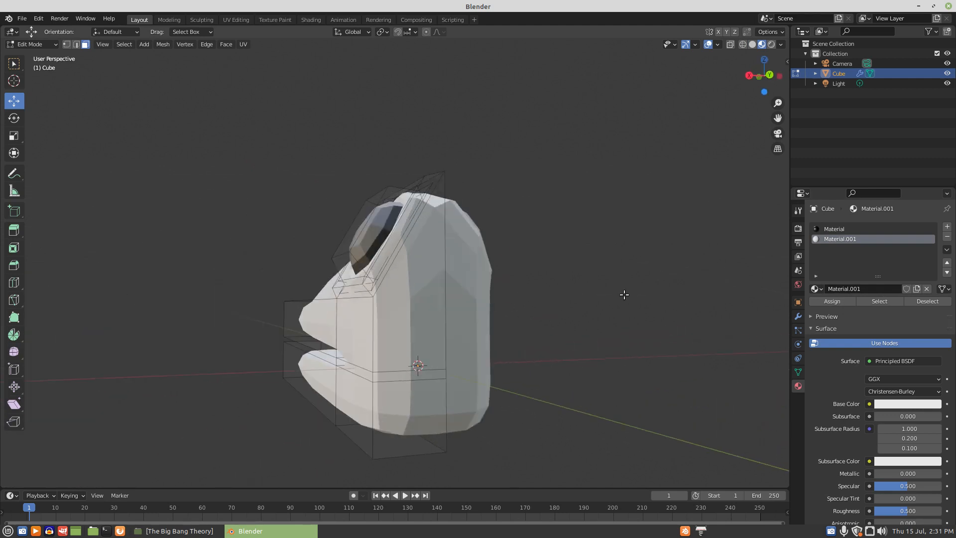
Apply the Mirror modifier to the head in Object Mode.
key(Tab)
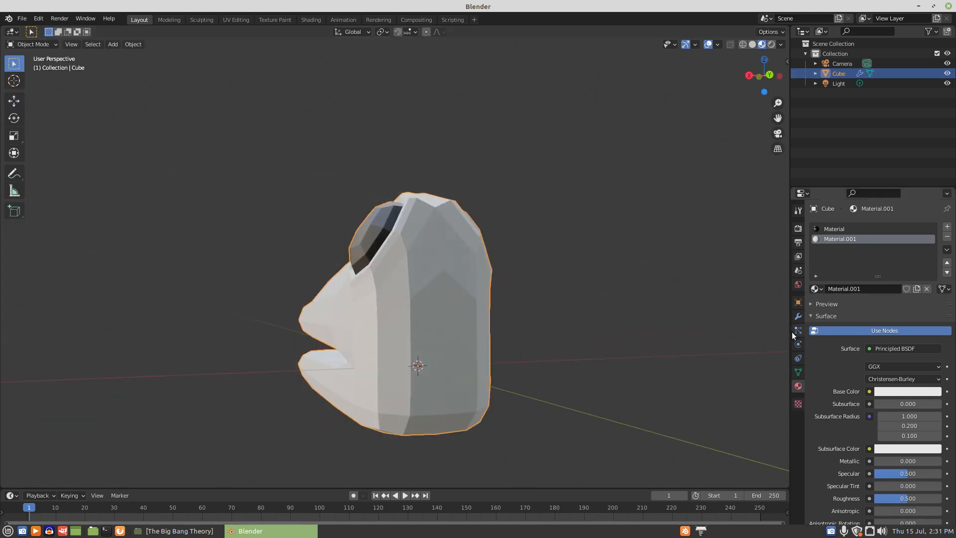
click(797, 317)
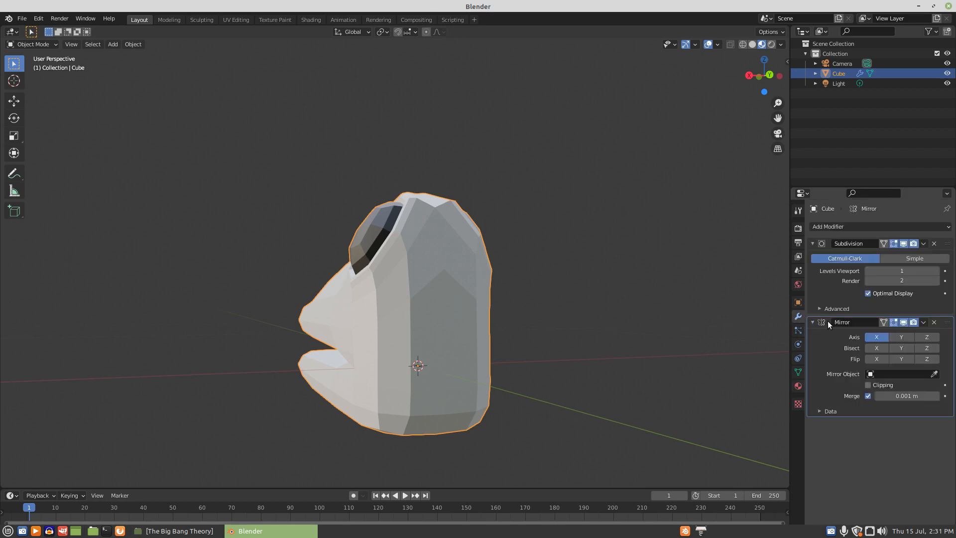
click(922, 322)
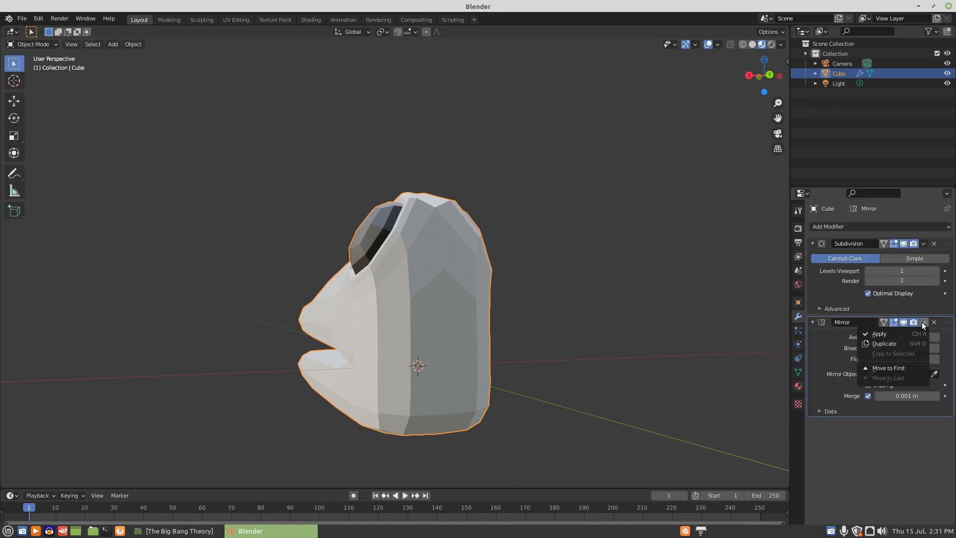
click(883, 335)
Raise the two narrow faces across the back of the head along Z in Edit Mode.
key(Tab)
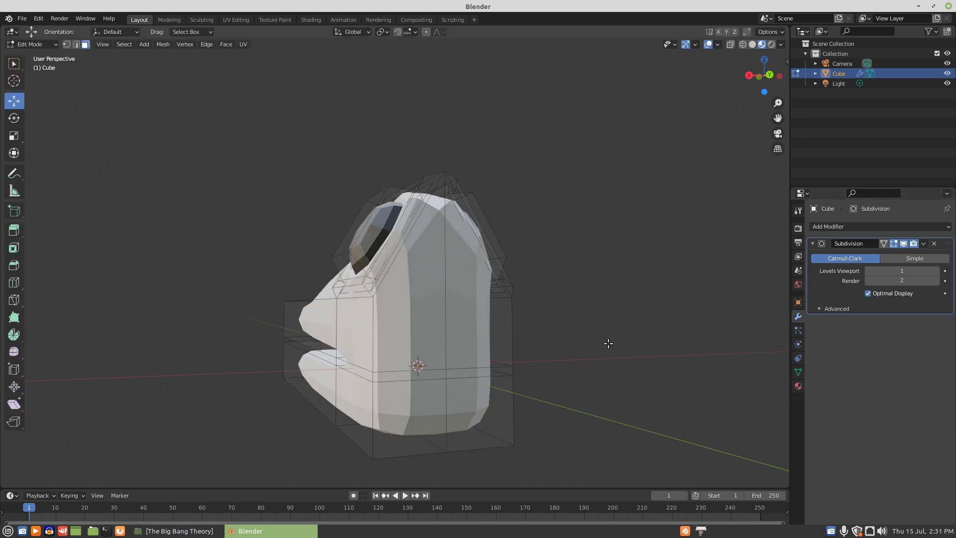
click(428, 373)
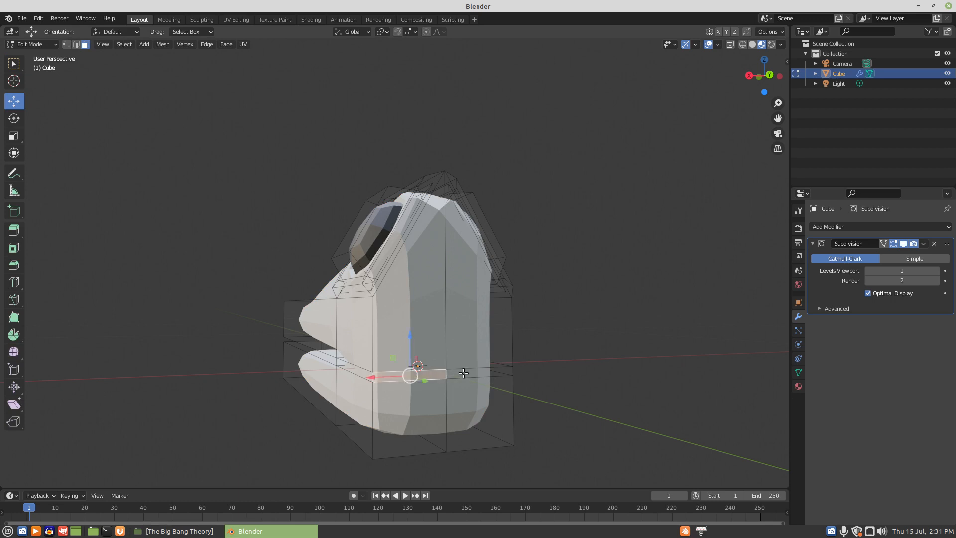
shift+click(463, 372)
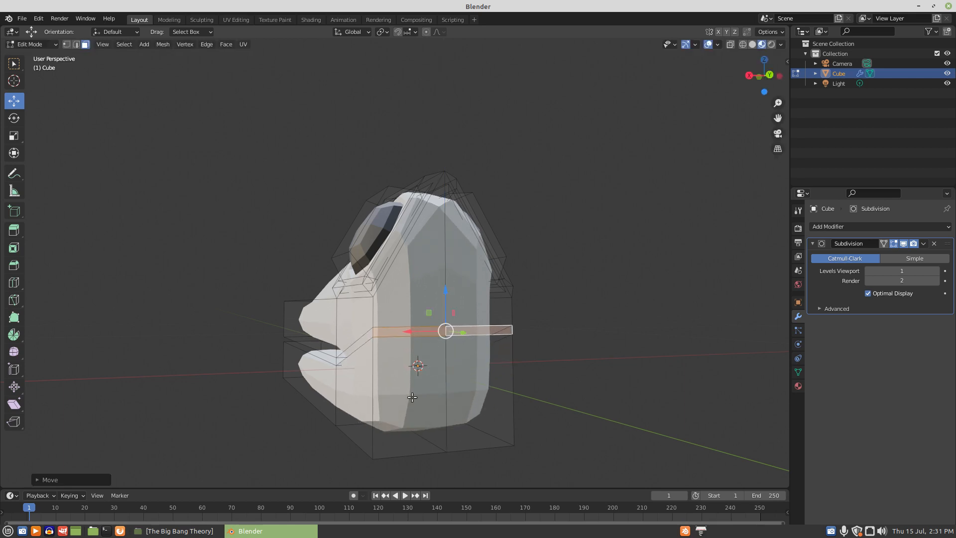
Extrude the two lower back faces of the head in place and scale them to about 0.36.
click(449, 395)
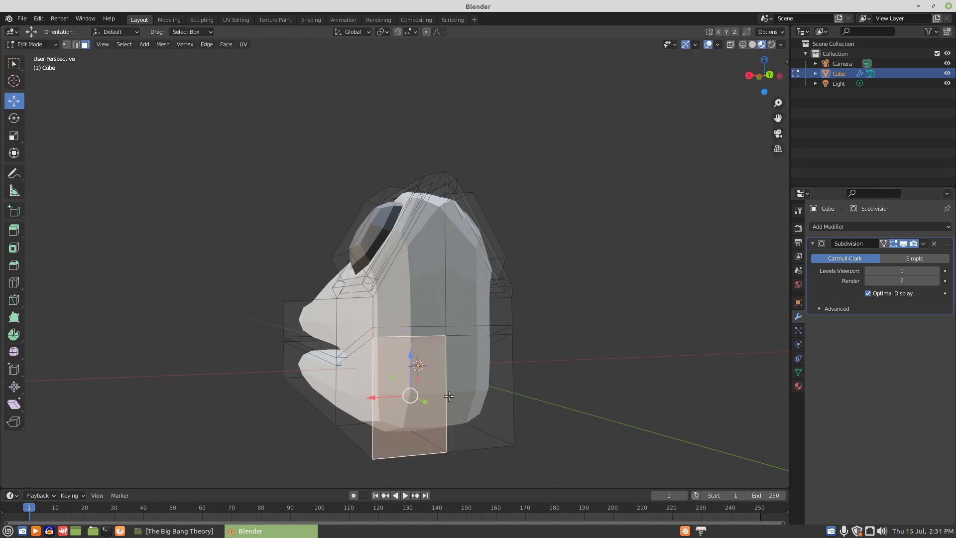
shift+click(470, 380)
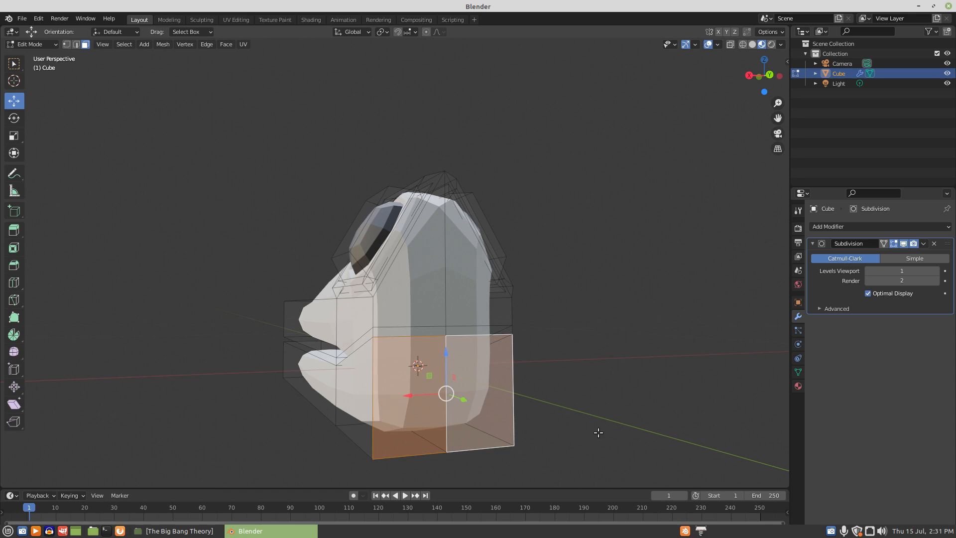
key(e)
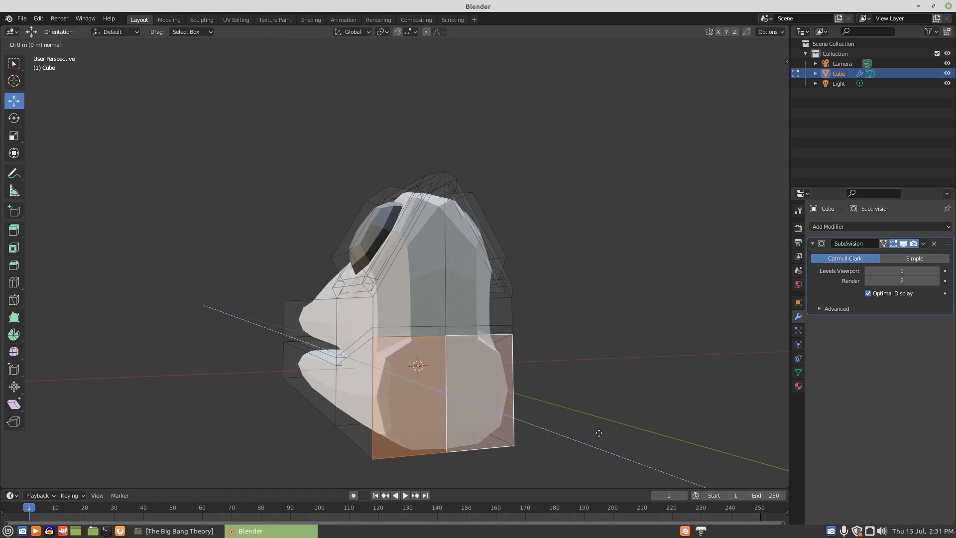
right_click(598, 433)
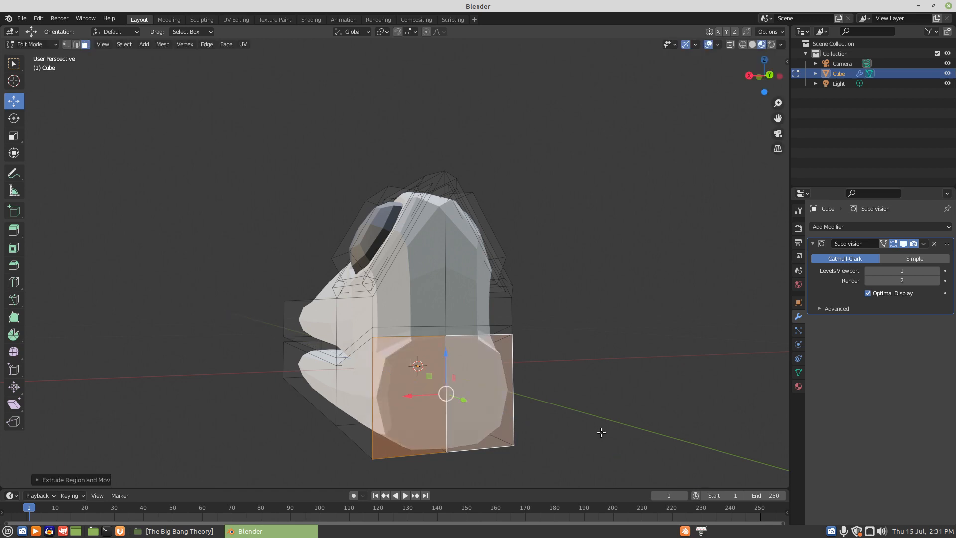
key(s)
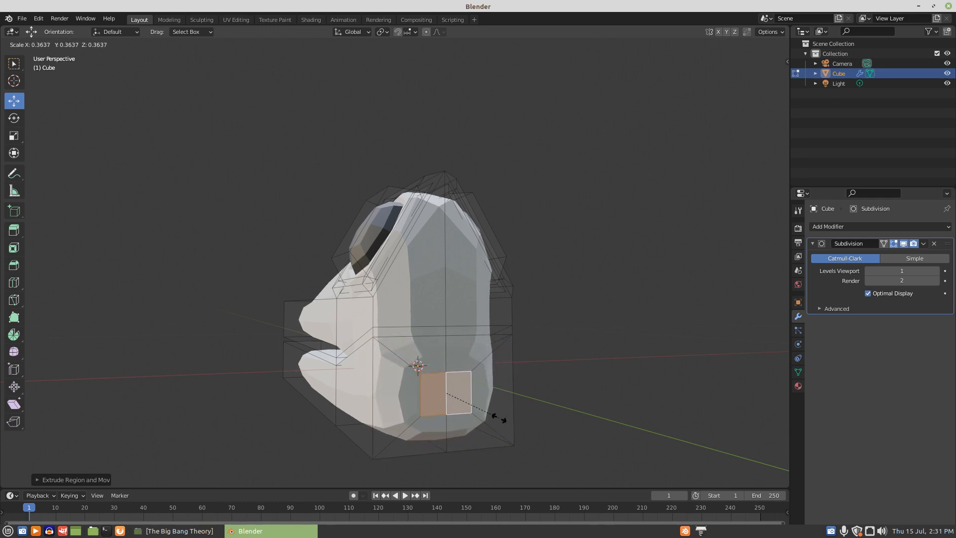
click(499, 417)
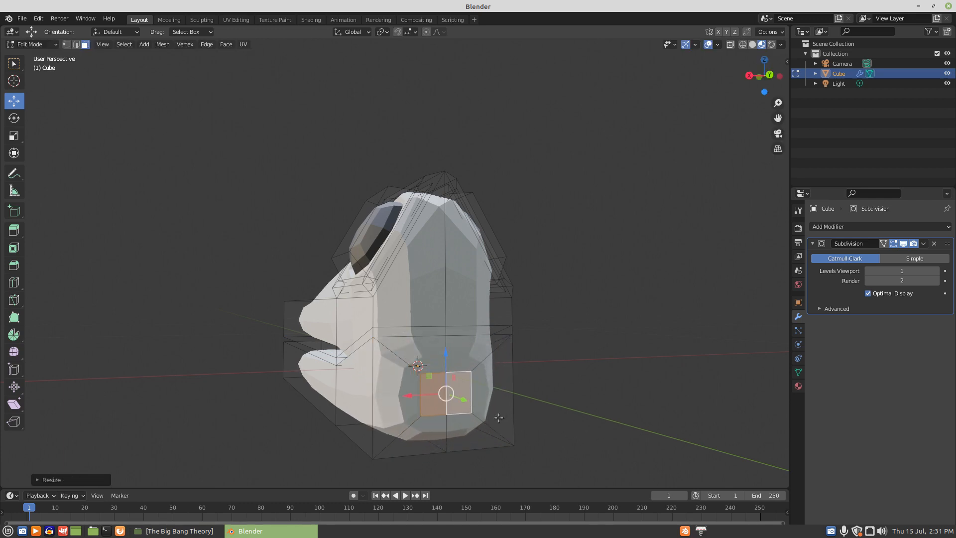
In top view, extrude the scaled faces very slightly backward, and extrude again to form a narrow neck behind the head.
key(KP_7)
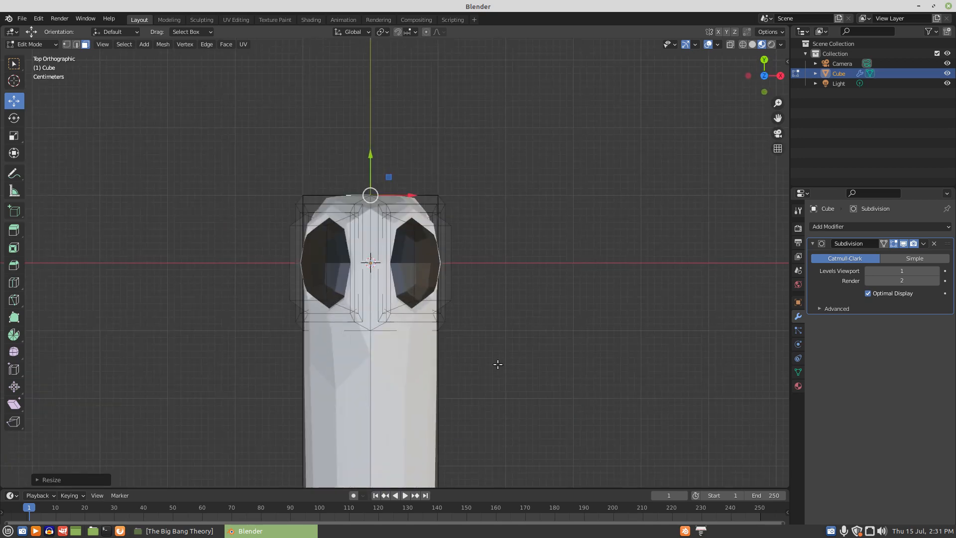
scroll(497, 366, up, 2)
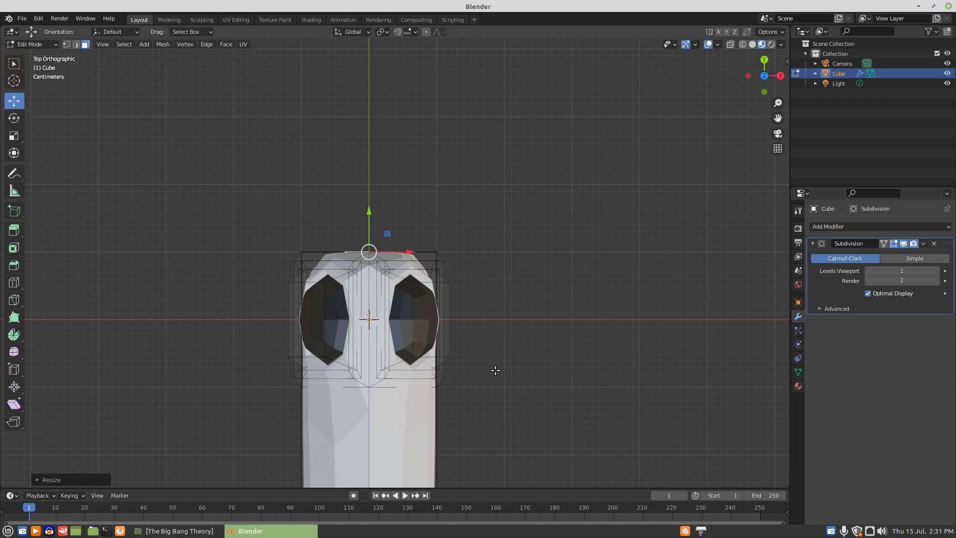
key(e)
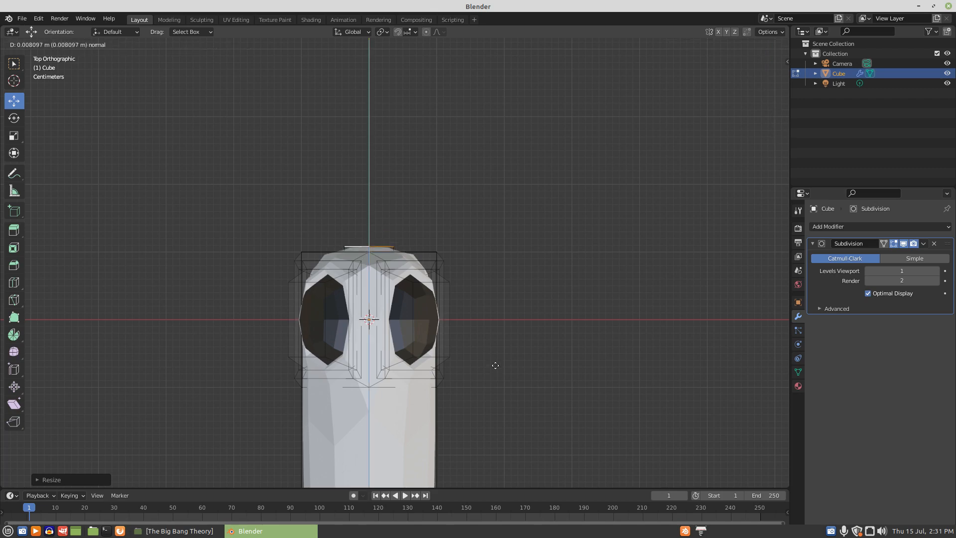
click(494, 367)
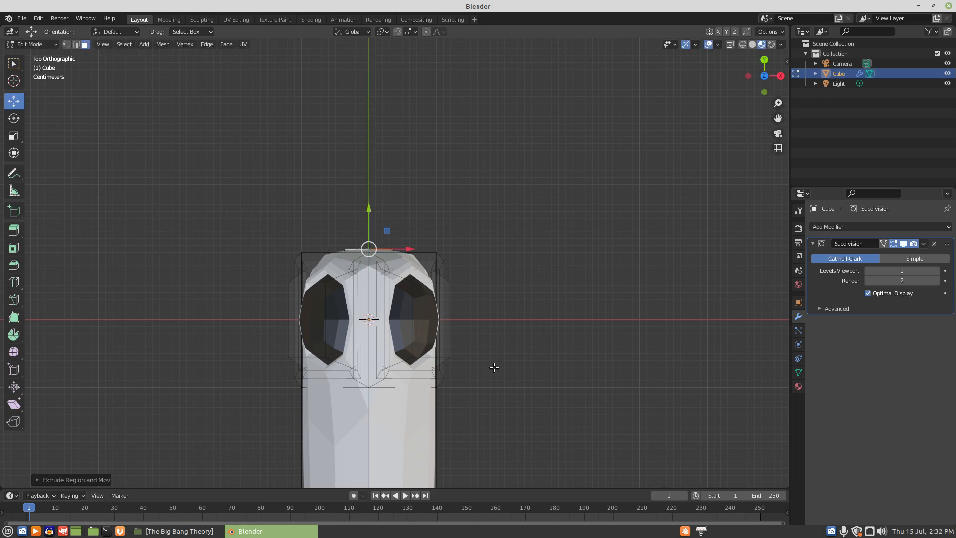
key(e)
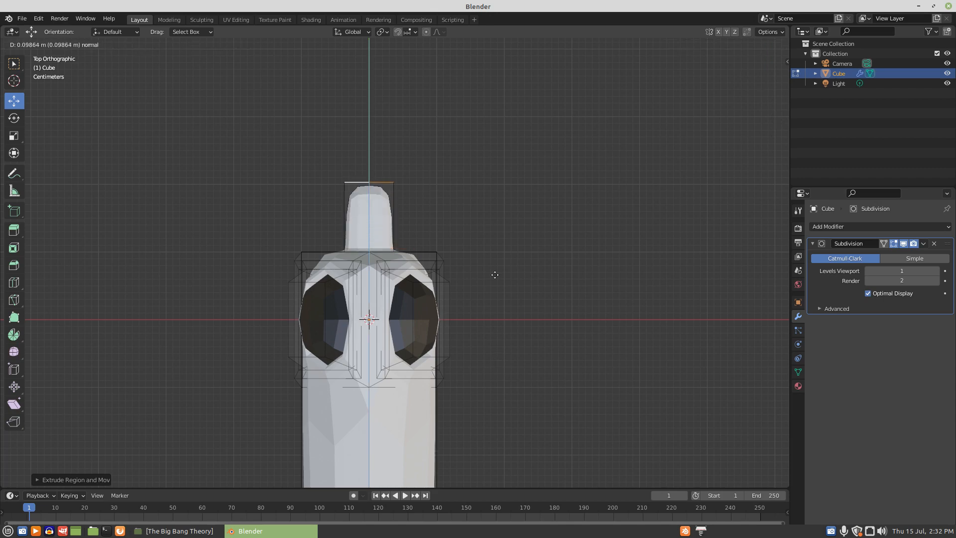
click(496, 191)
scroll(492, 199, down, 4)
scroll(492, 204, down, 2)
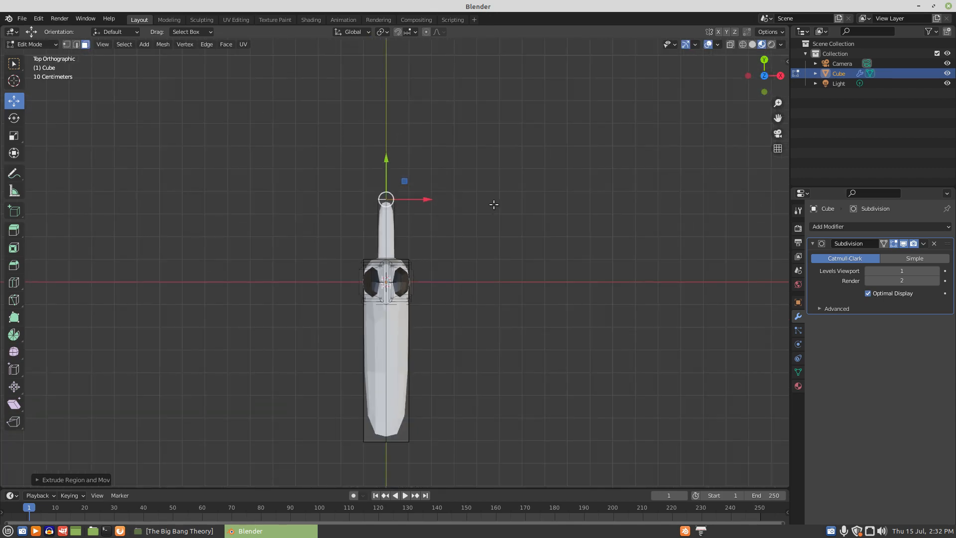
Extend the body backward with three more extrusions of about 0.06 m, 0.5 m and 0.07 m.
key(e)
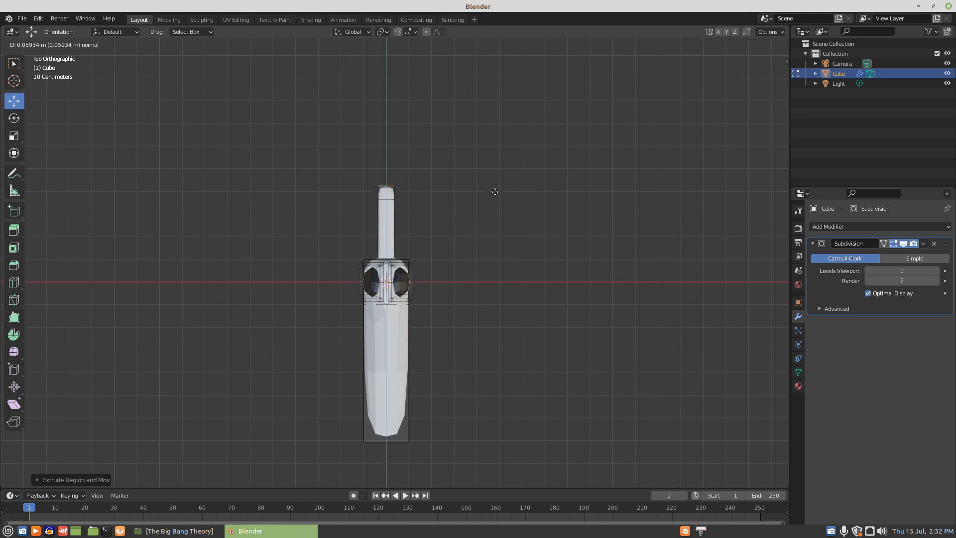
click(494, 190)
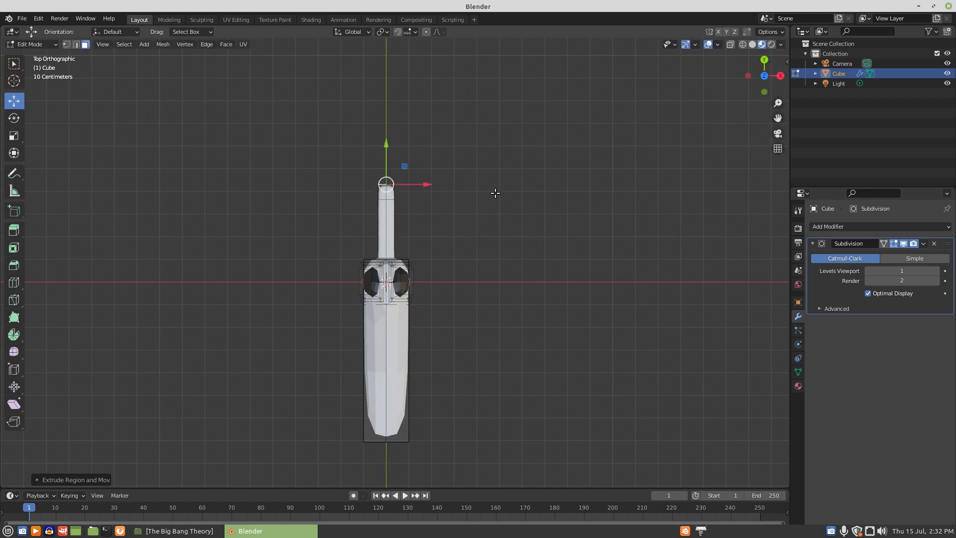
key(e)
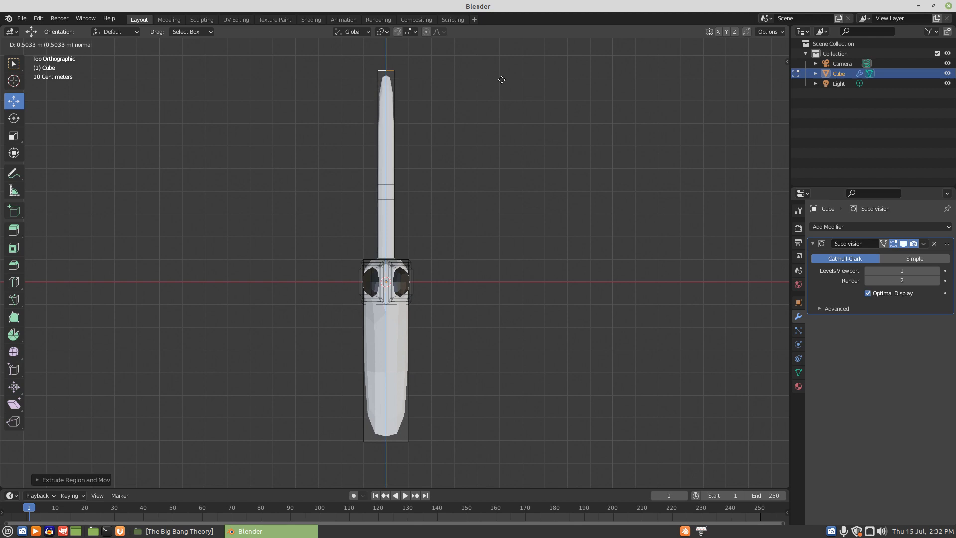
click(502, 79)
scroll(498, 120, down, 2)
key(e)
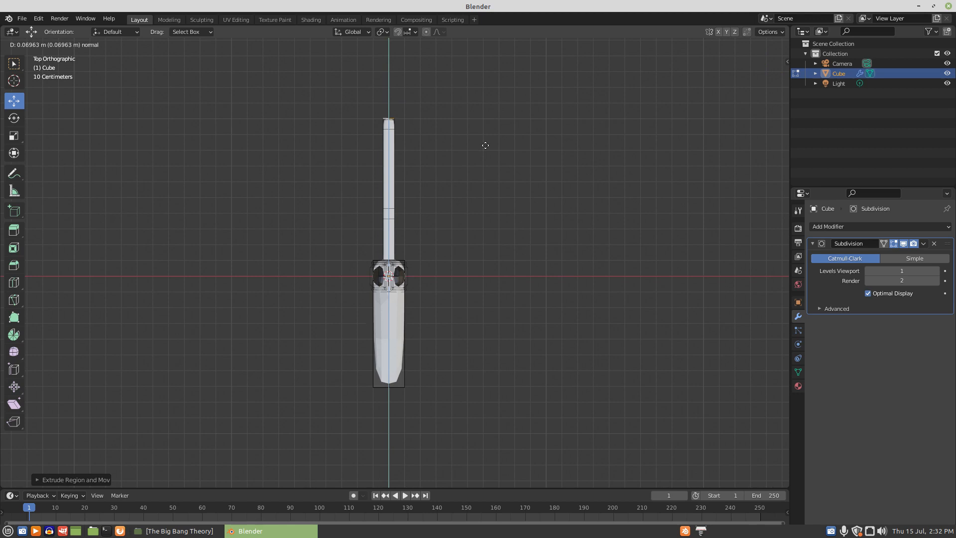
click(485, 145)
Extrude a tail about 0.89 m long and raise its end along Z in side view.
scroll(485, 145, down, 3)
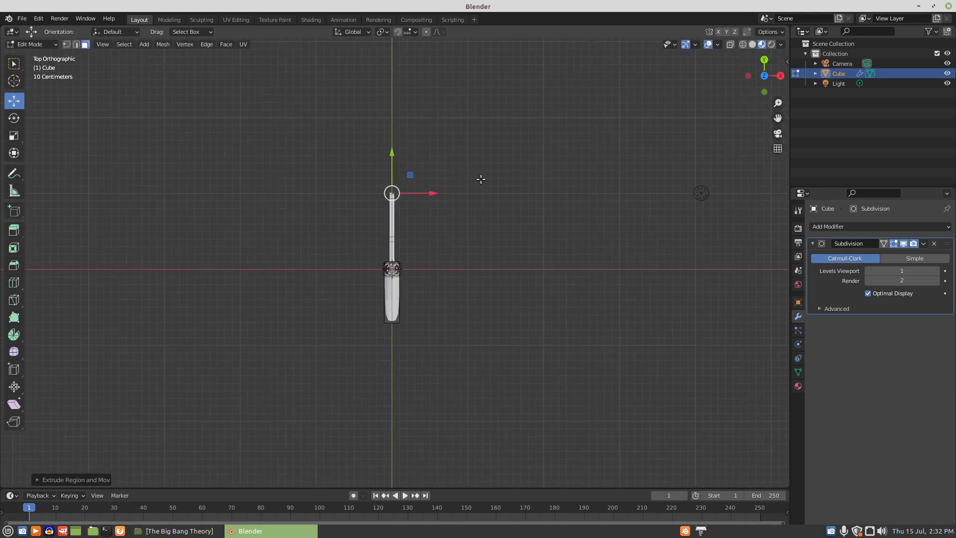
key(e)
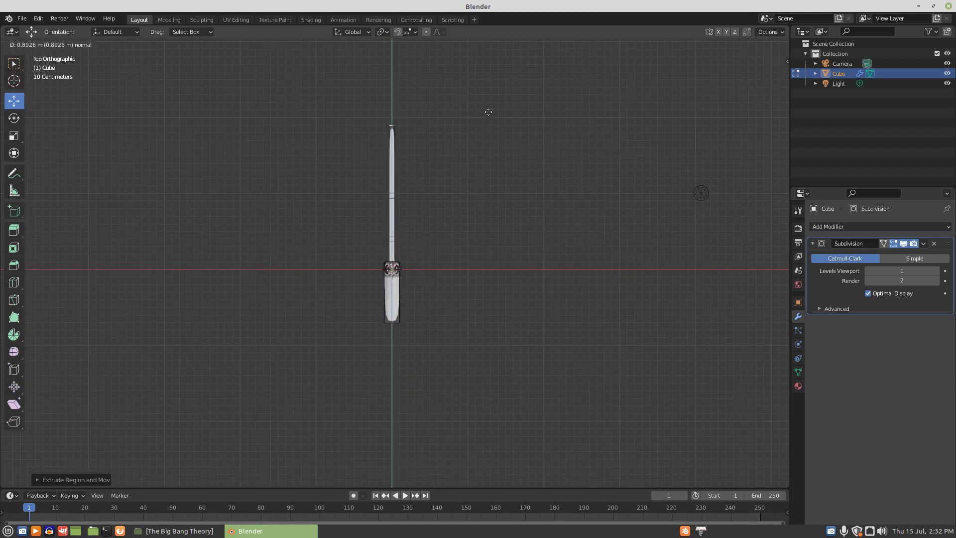
click(488, 112)
key(KP_3)
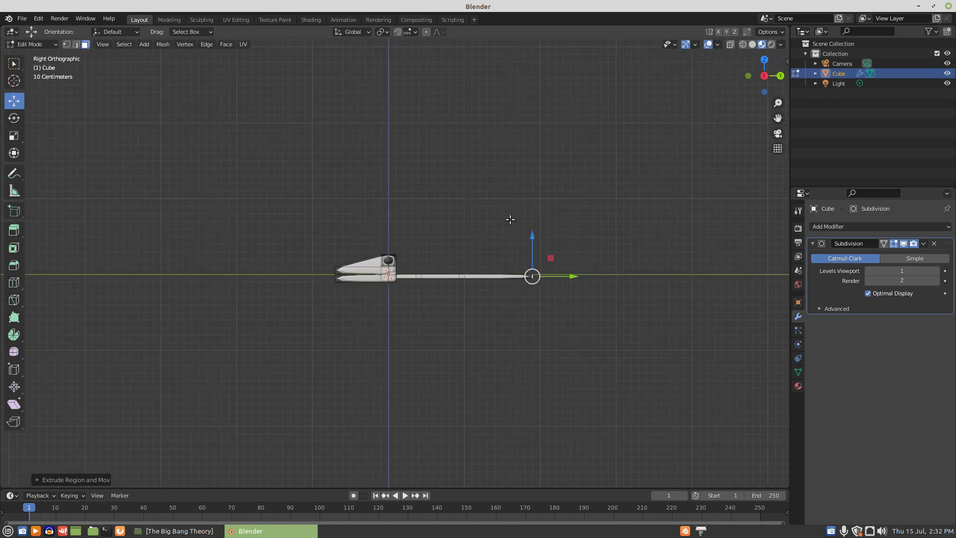
drag(532, 233, 533, 212)
Extrude the side faces of the two short body segments on both sides, scaling them about 1.06 along X.
scroll(431, 319, up, 5)
scroll(448, 316, up, 2)
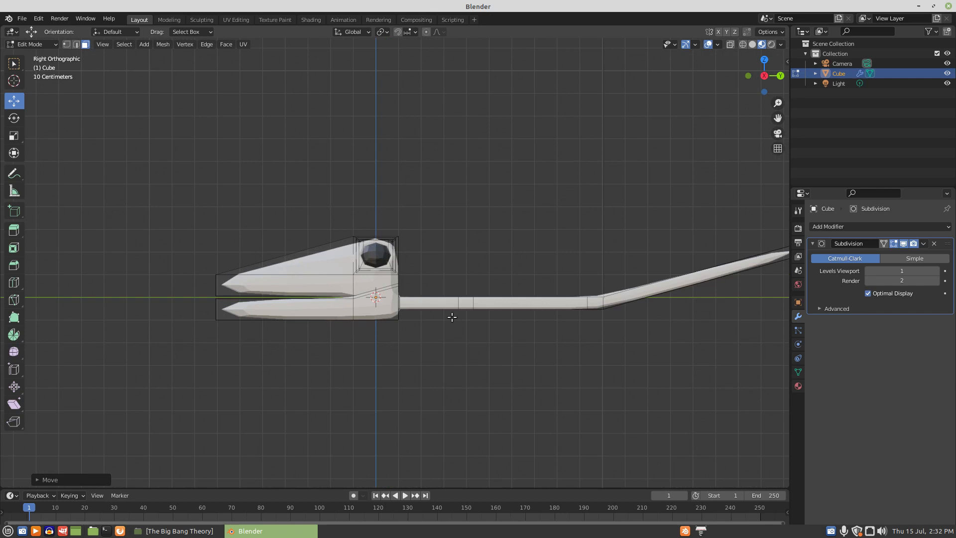
click(478, 310)
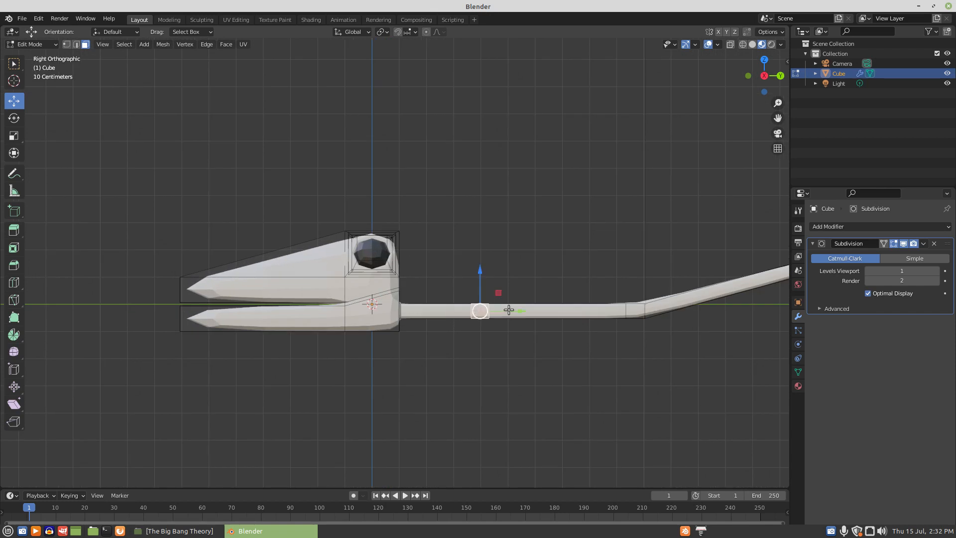
shift+click(633, 310)
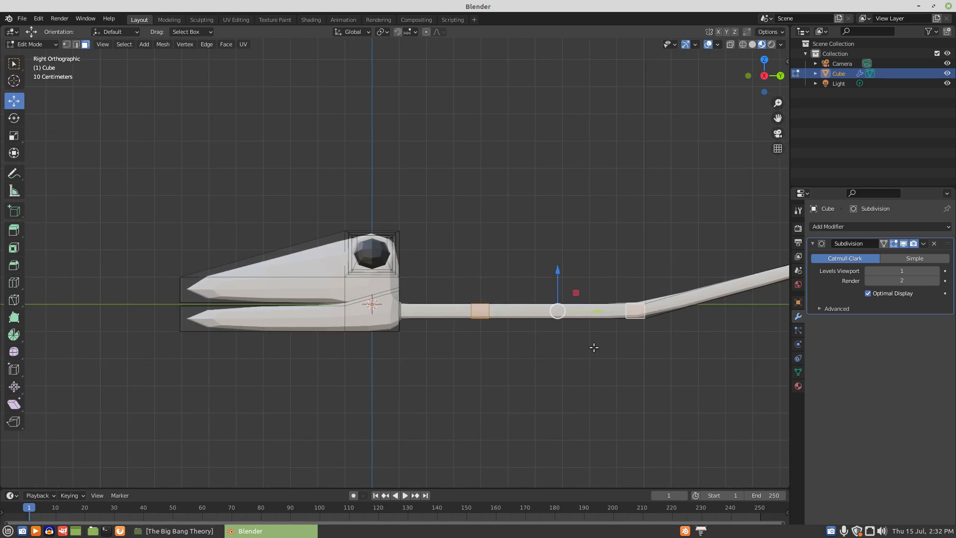
key(ctrl+KP_3)
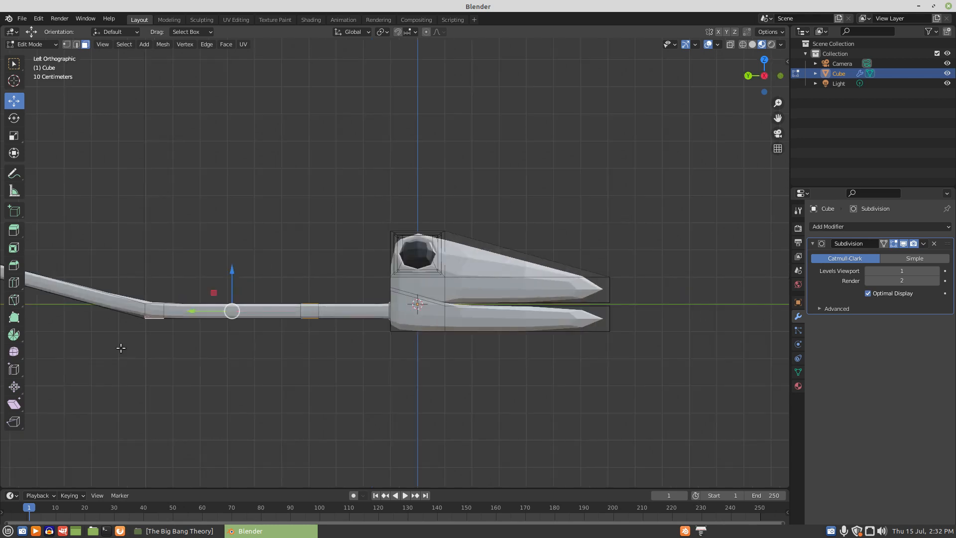
shift+click(156, 313)
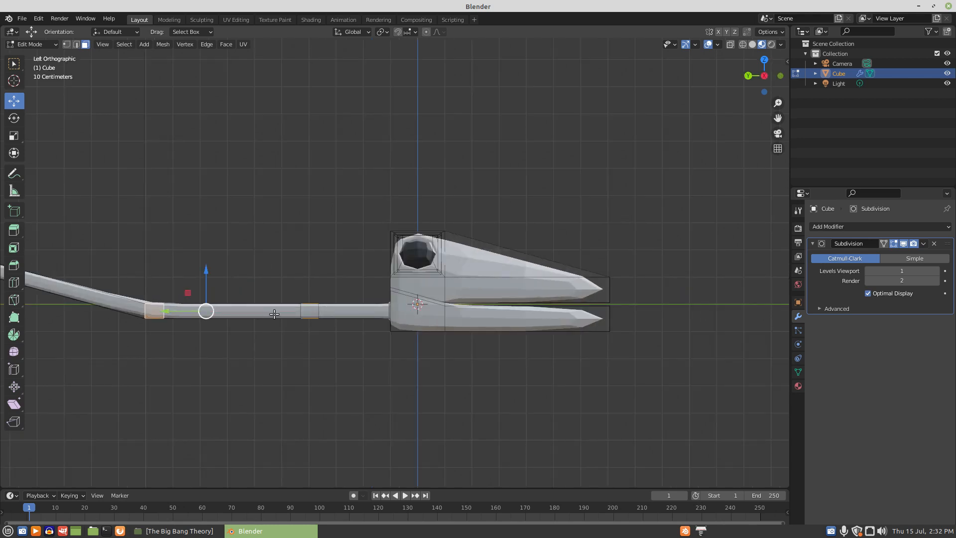
shift+click(310, 308)
key(KP_7)
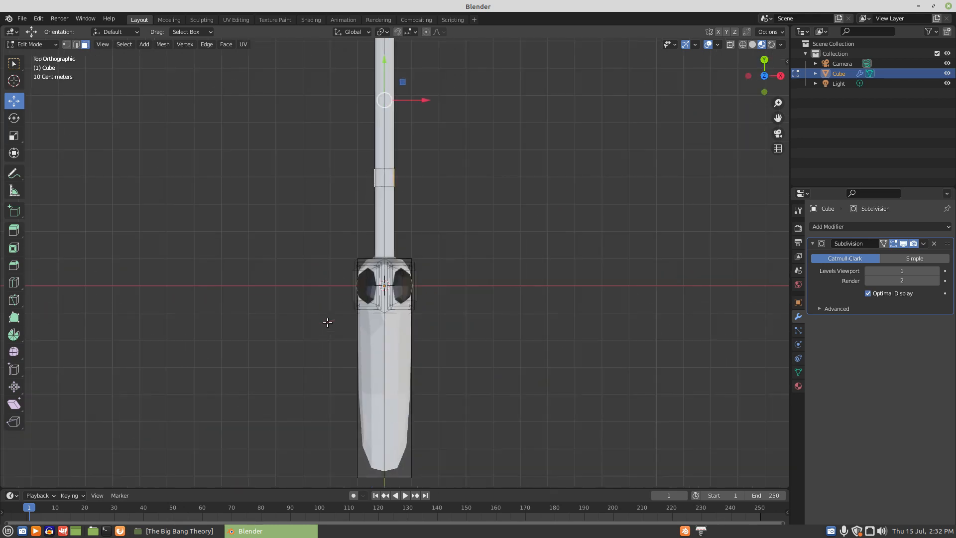
shift+middle_drag(442, 157, 416, 330)
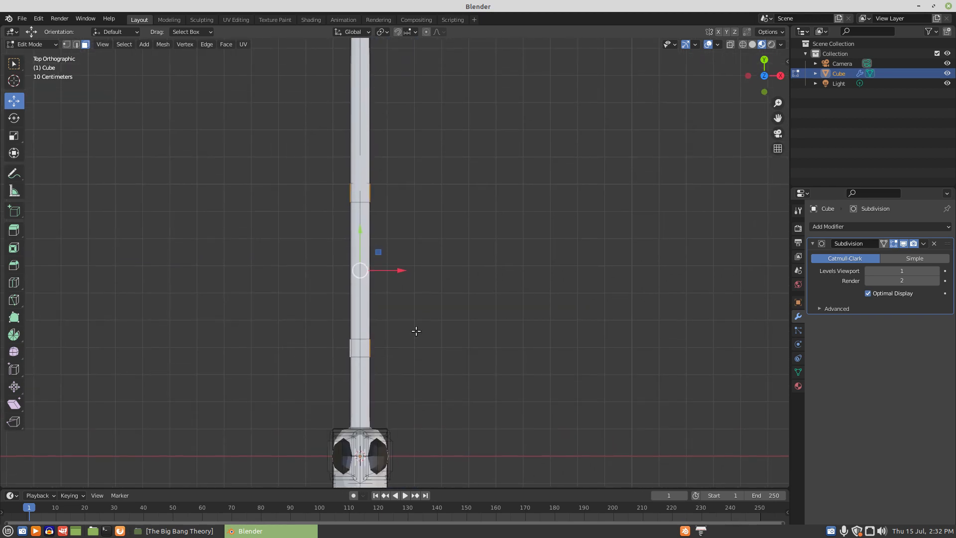
key(s)
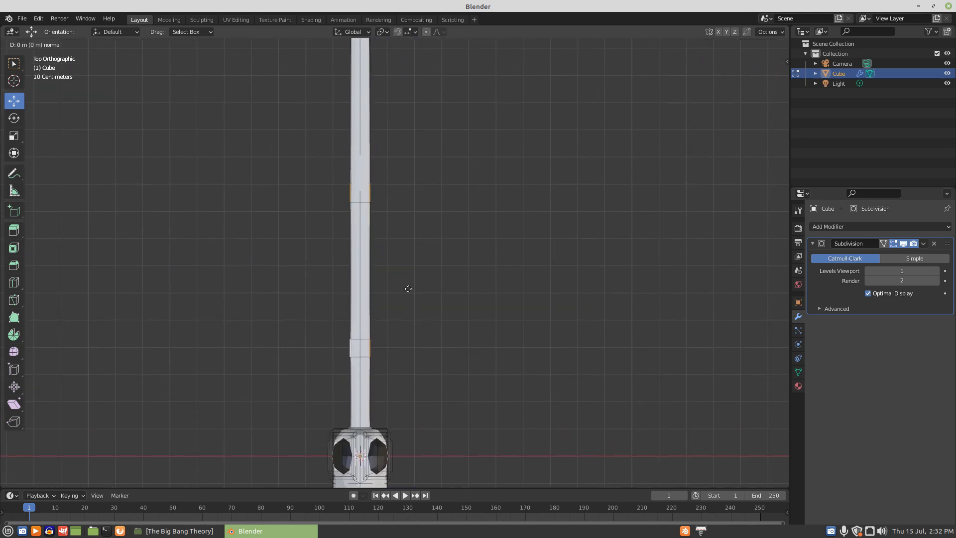
key(x)
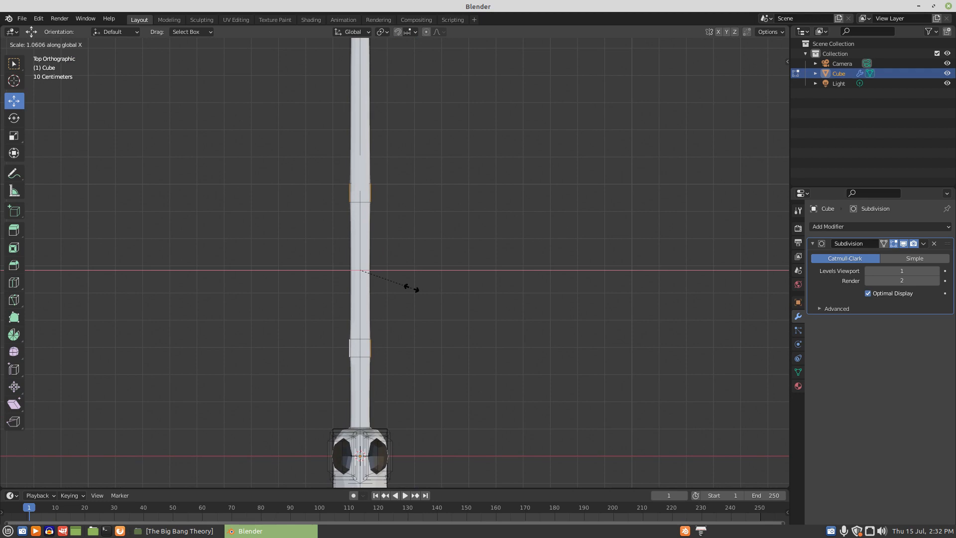
click(412, 289)
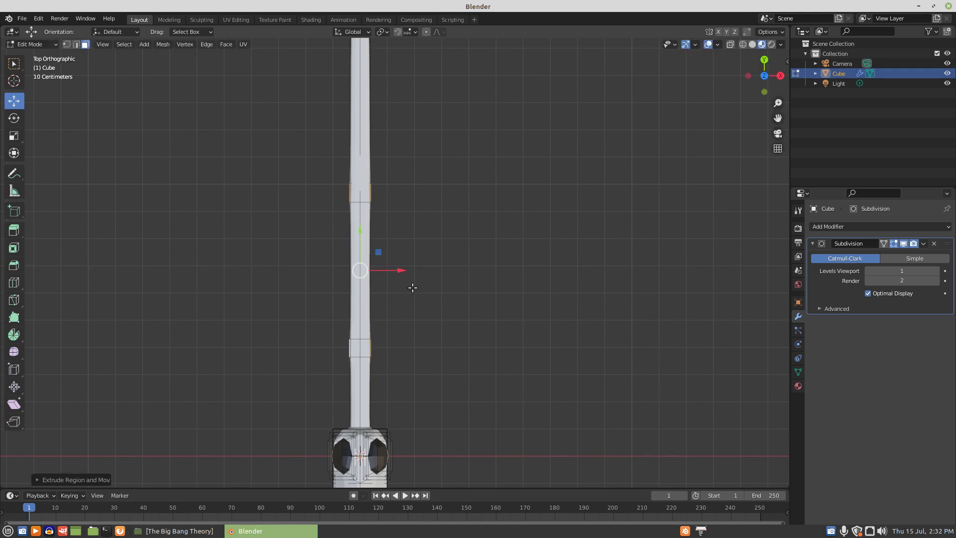
Extrude the four leg faces outward by scaling about 10 along X, and add short joint sections scaled about 1.17 along X.
key(s)
key(x)
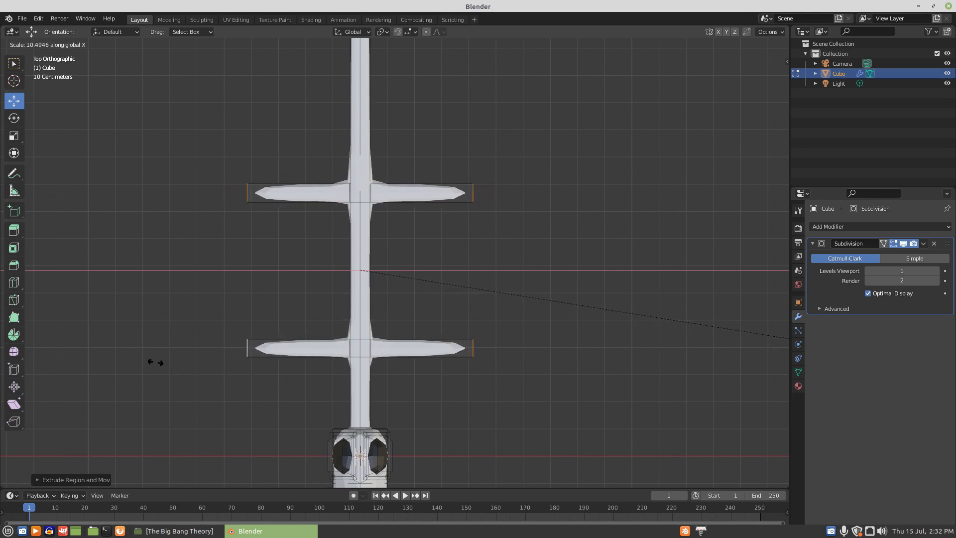
click(113, 362)
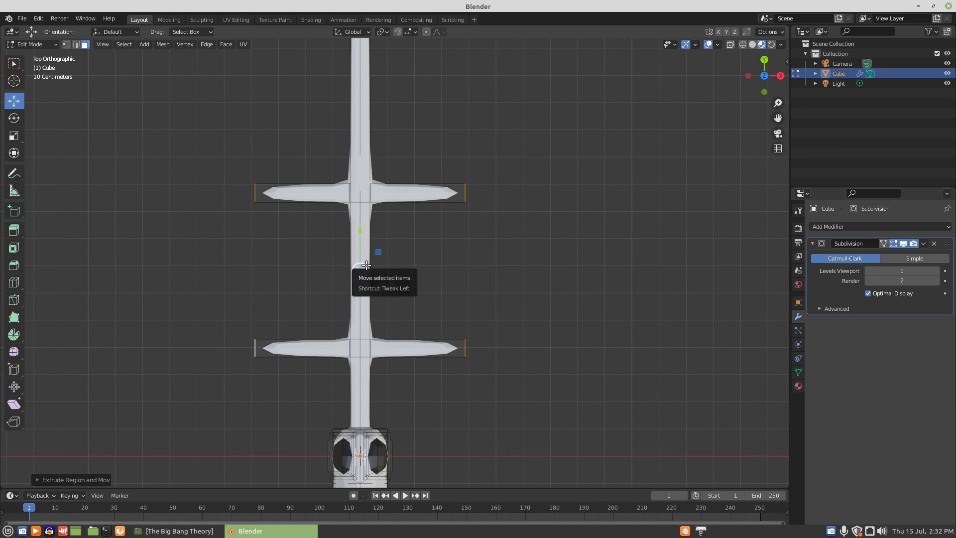
key(s)
key(x)
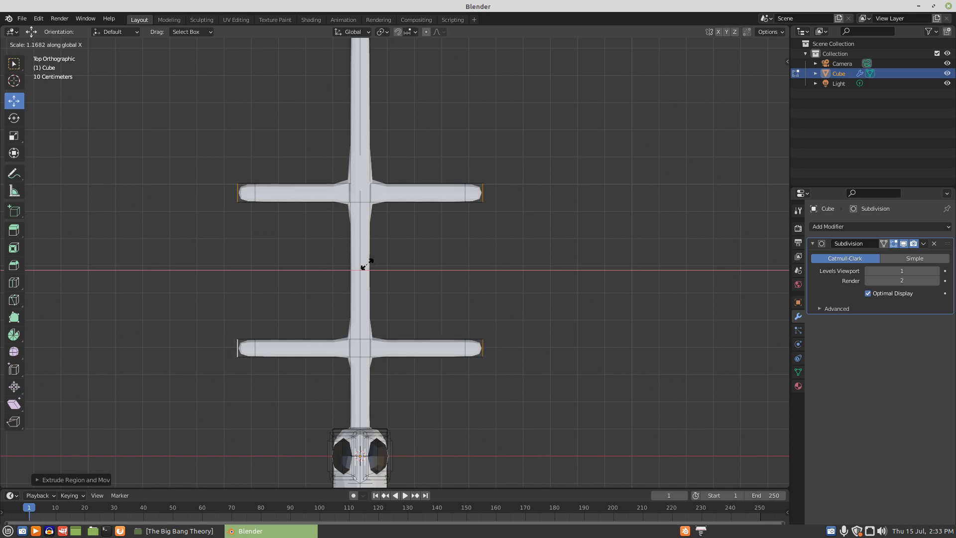
click(367, 264)
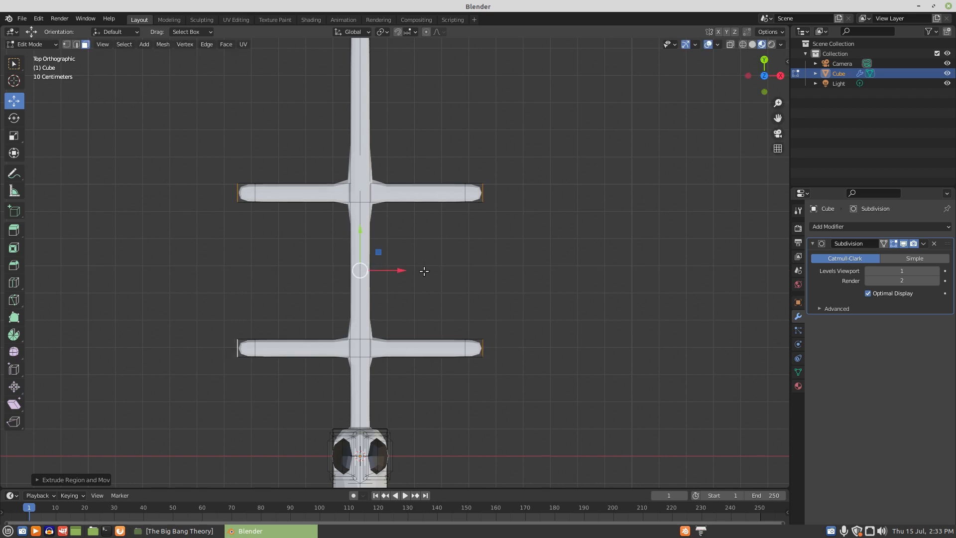
Extrude the four leg ends outward again, scaling them about 1.81 along X to form the lower legs.
key(s)
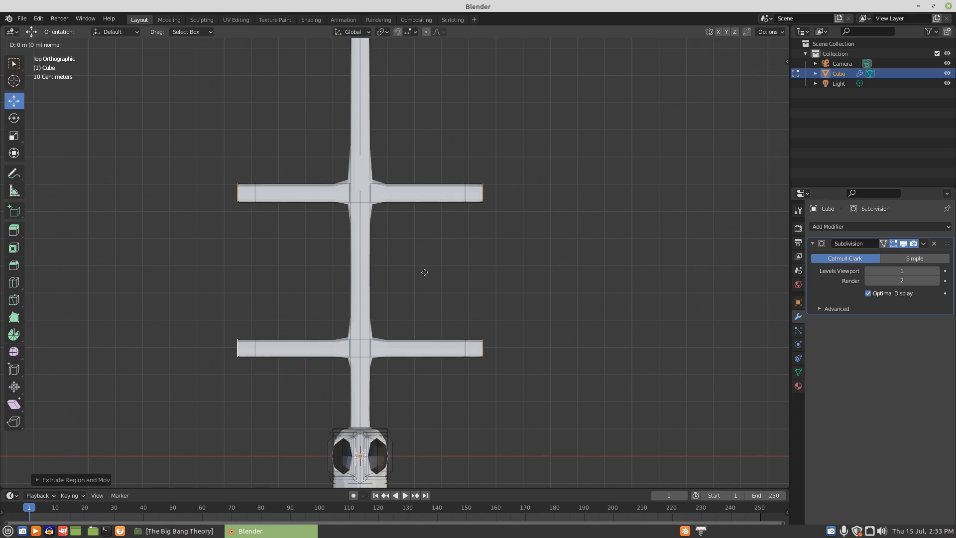
key(x)
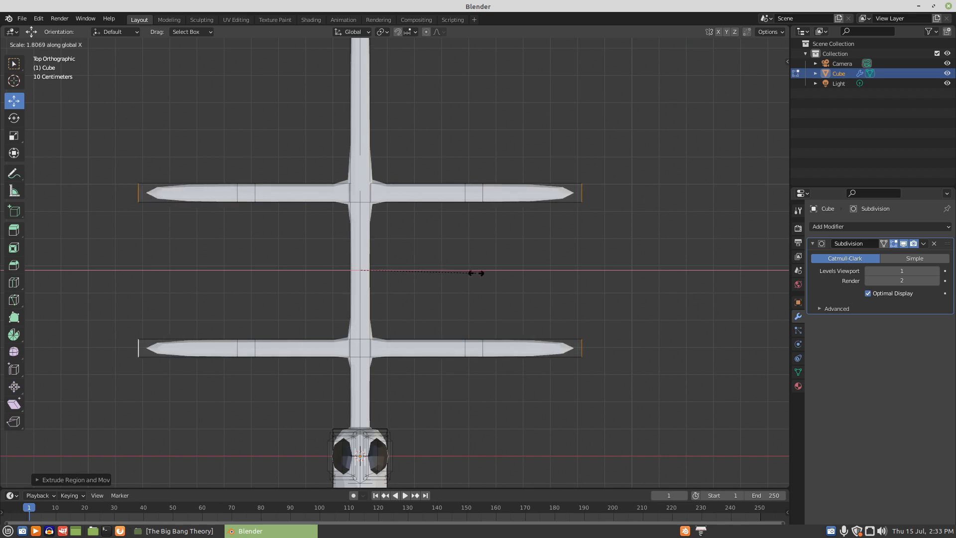
click(476, 273)
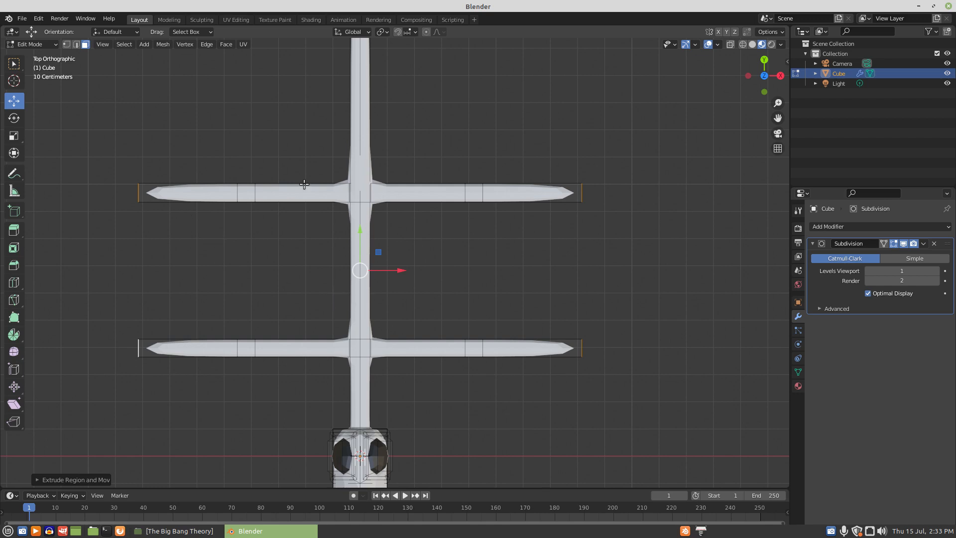
Select the four leg joint sections through the mesh and move them slightly toward the head along Y.
click(730, 45)
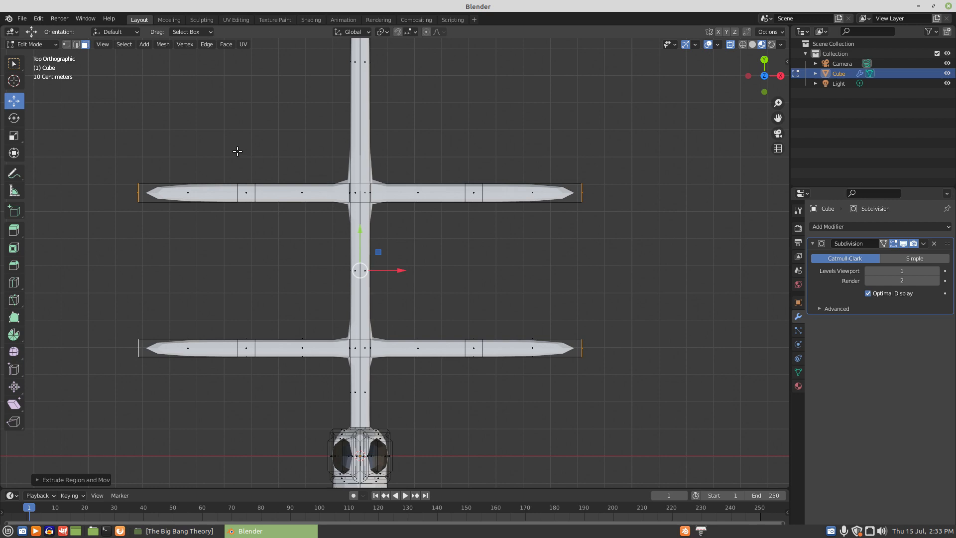
drag(237, 151, 248, 386)
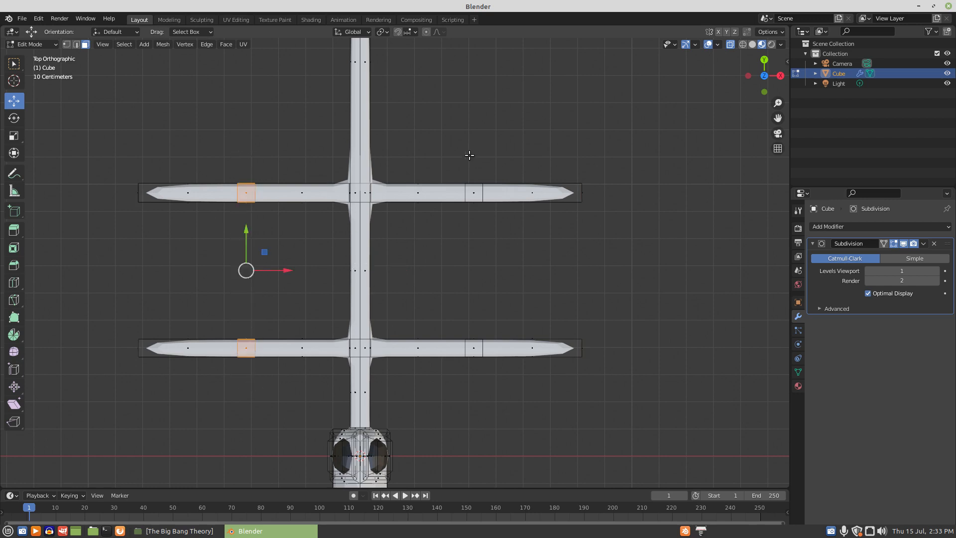
shift+drag(469, 155, 476, 368)
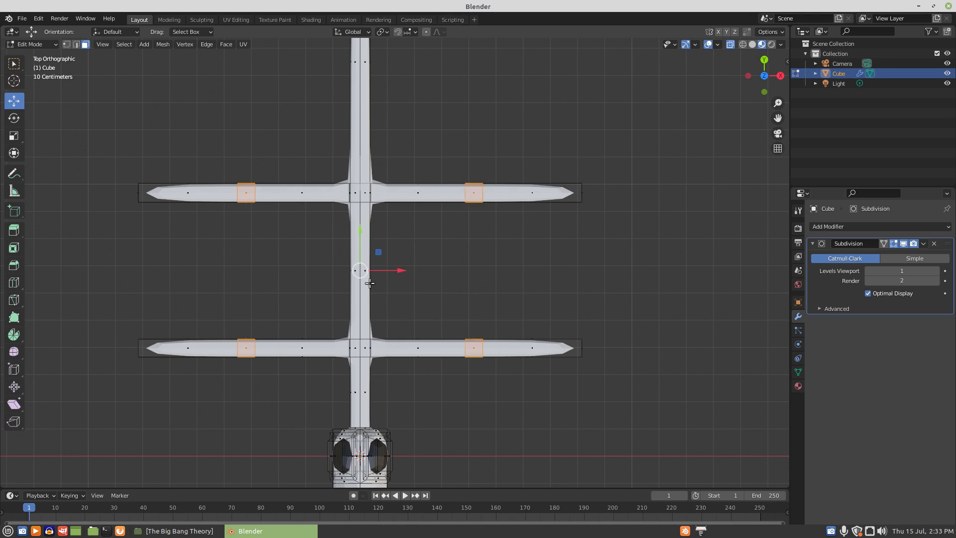
drag(360, 230, 358, 240)
scroll(426, 276, down, 1)
scroll(426, 277, down, 1)
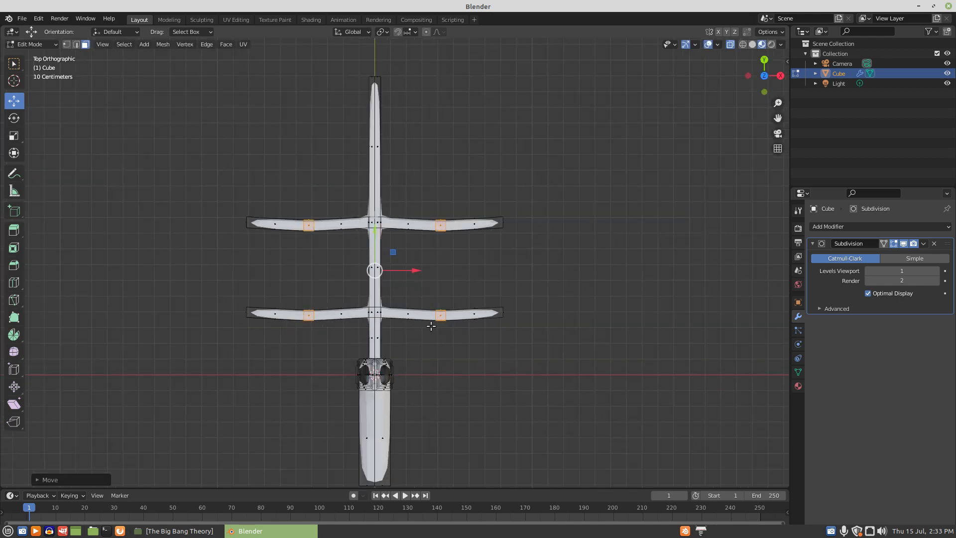
Select all faces of the body, legs and tail in side view and separate the selection from the head into its own object.
middle_drag(431, 326, 318, 253)
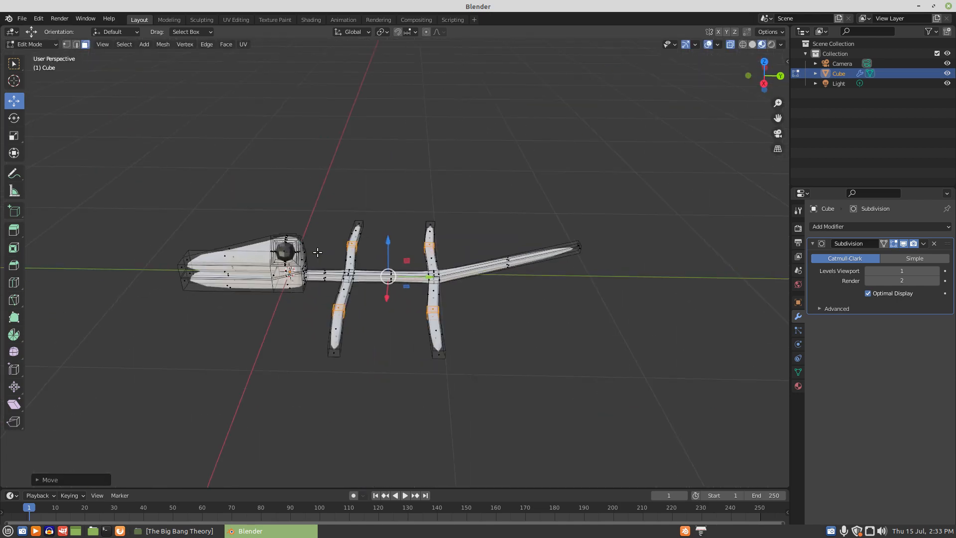
key(KP_1)
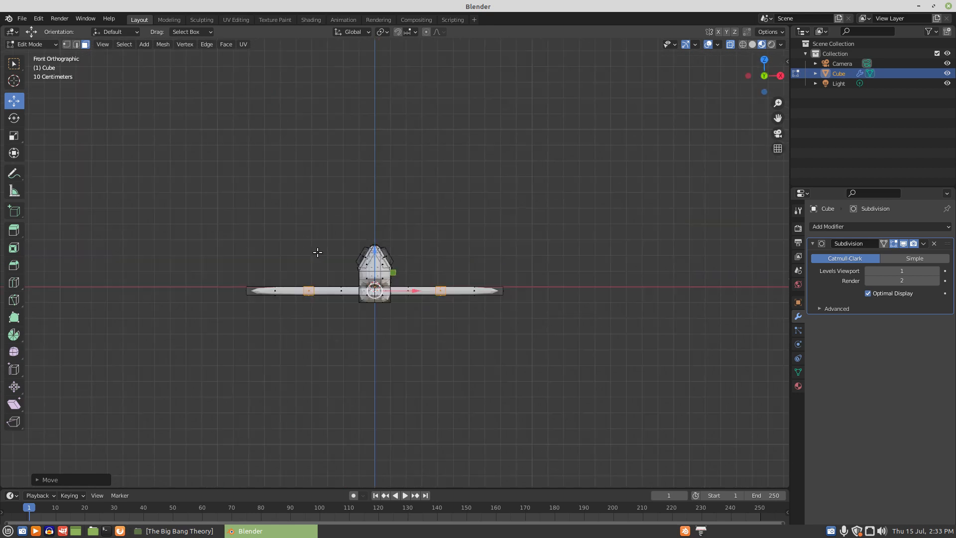
key(KP_3)
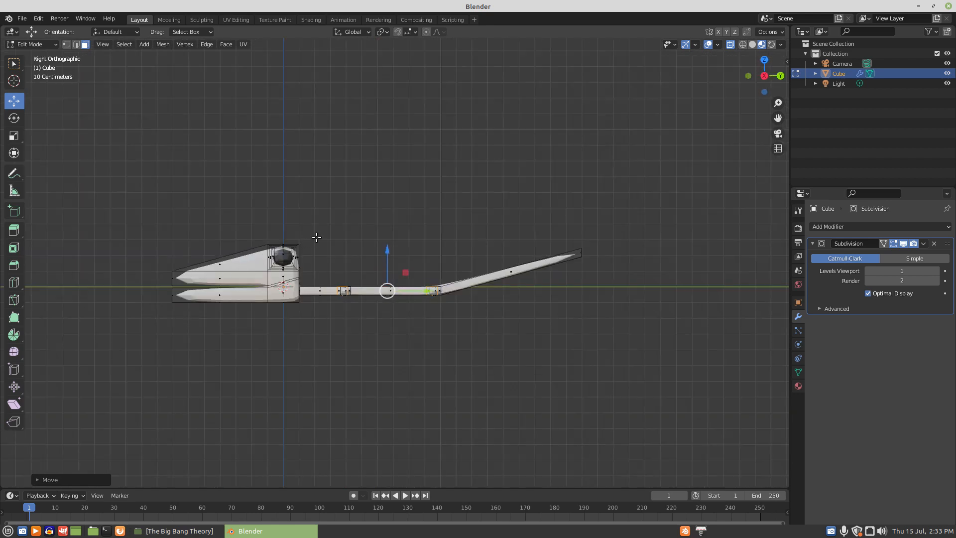
drag(323, 228, 615, 404)
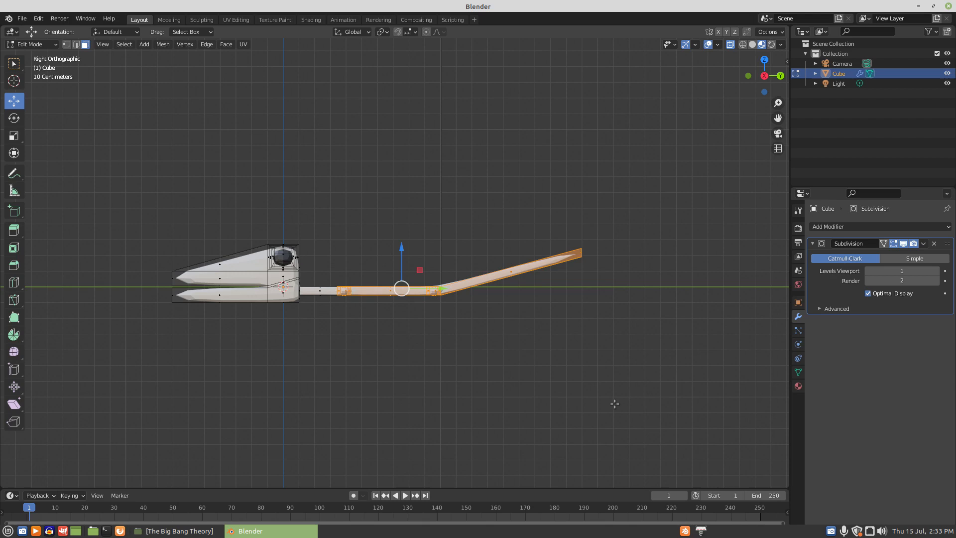
key(ctrl+KP_Add)
key(ctrl+KP_Add)
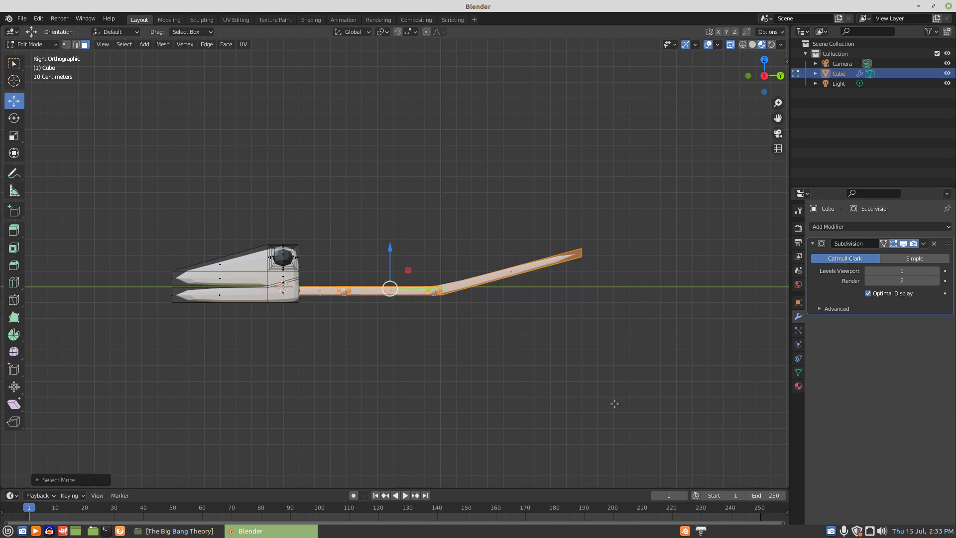
scroll(374, 305, up, 2)
middle_drag(356, 341, 330, 347)
scroll(329, 347, up, 2)
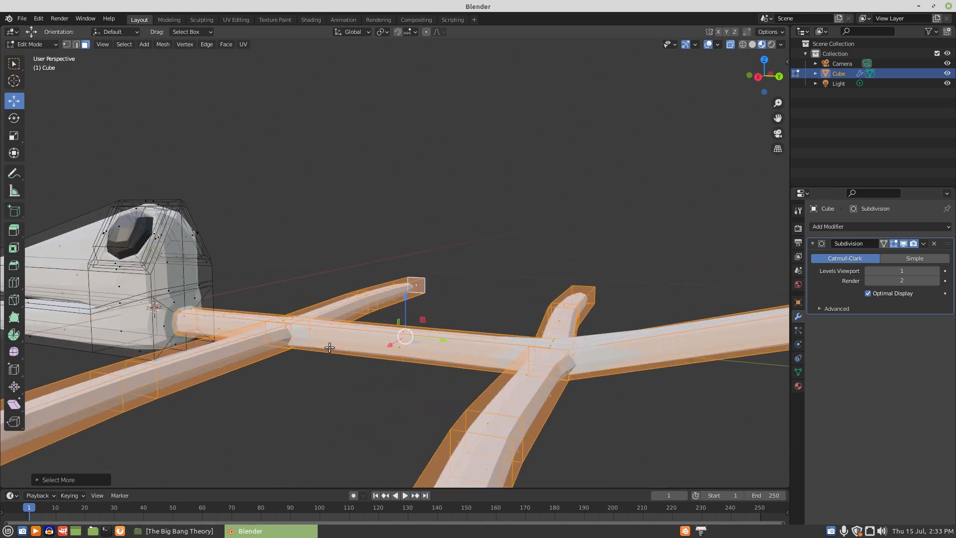
key(ctrl+p)
click(330, 347)
key(p)
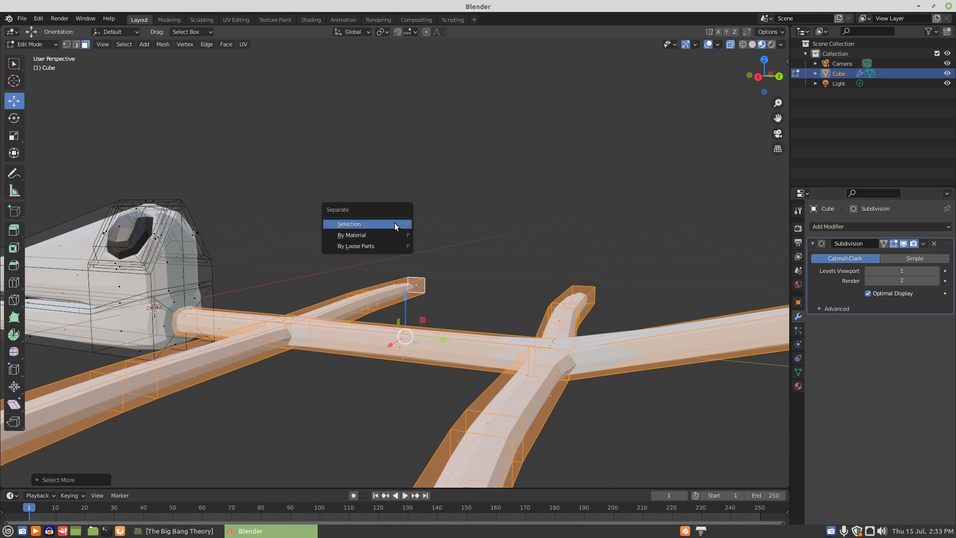
click(351, 225)
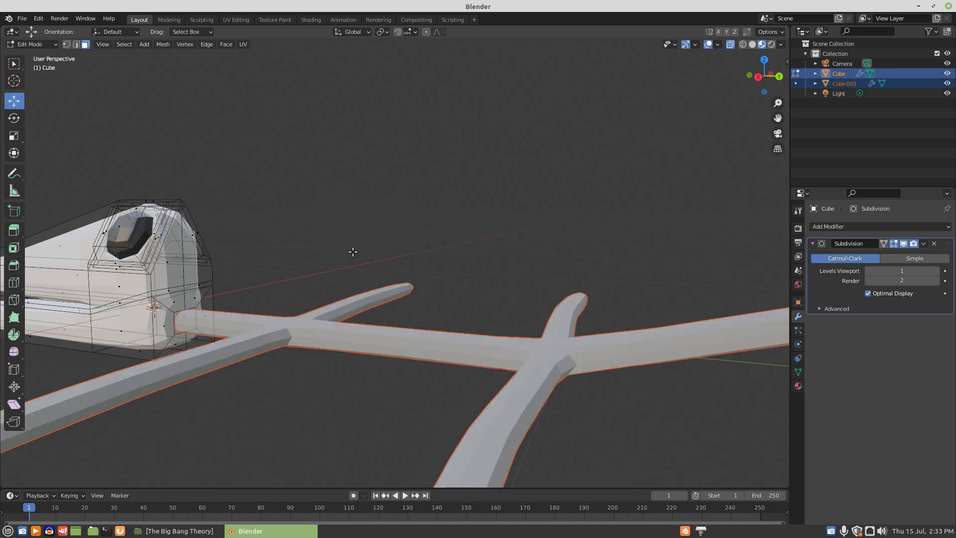
Leave Edit Mode and show the whole model in the right orthographic view.
scroll(353, 253, down, 2)
scroll(353, 252, down, 1)
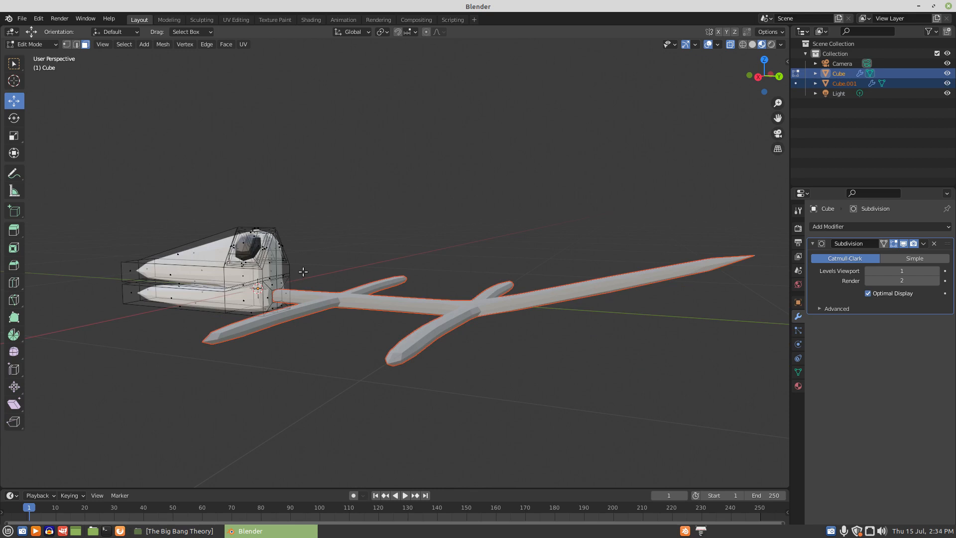
key(Tab)
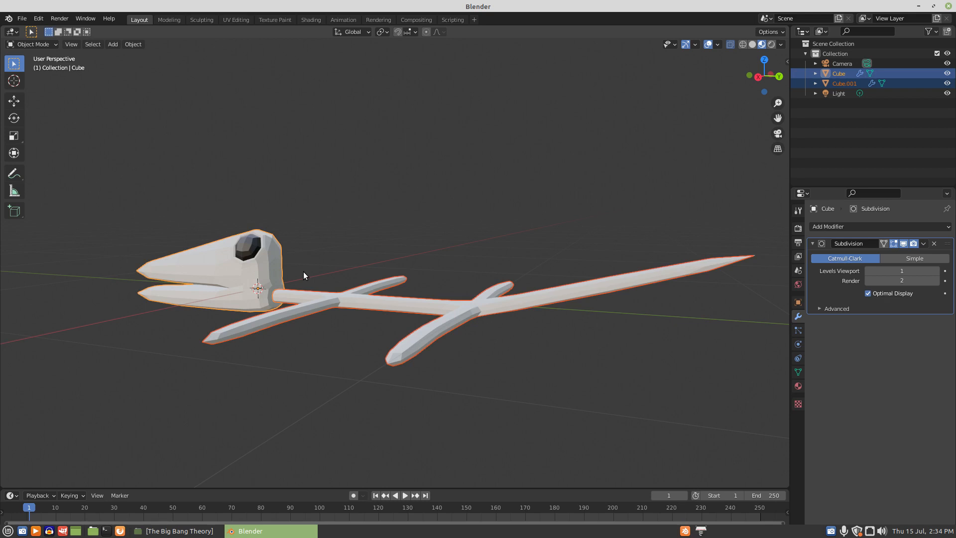
key(KP_3)
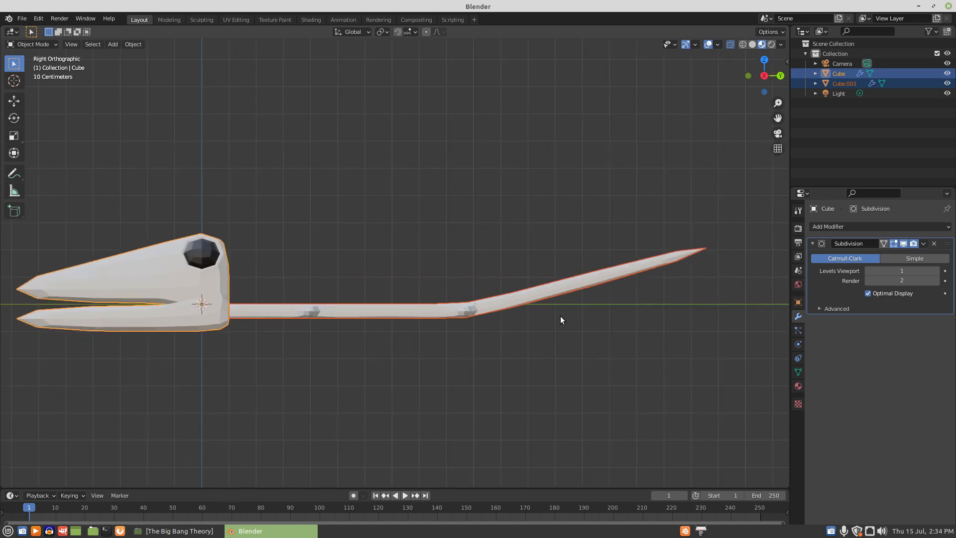
scroll(604, 327, down, 3)
click(829, 532)
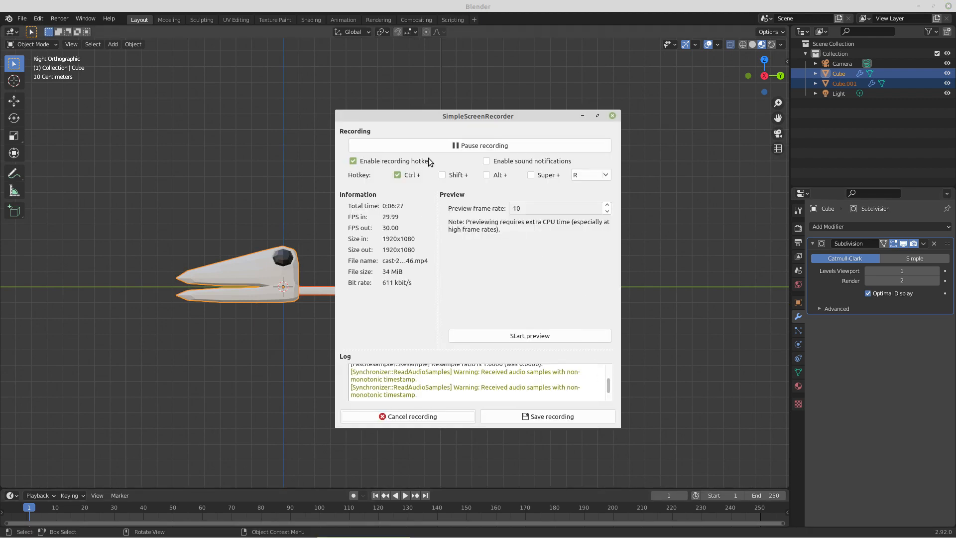
click(440, 7)
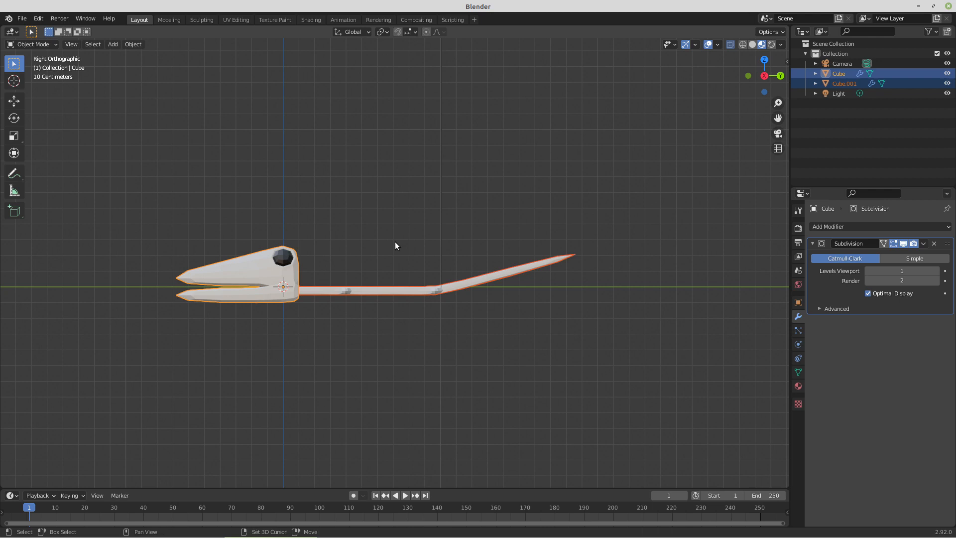
Add a single-bone armature at the origin and rotate it -90° in the right side view.
key(shift+a)
mouse_move(395, 242)
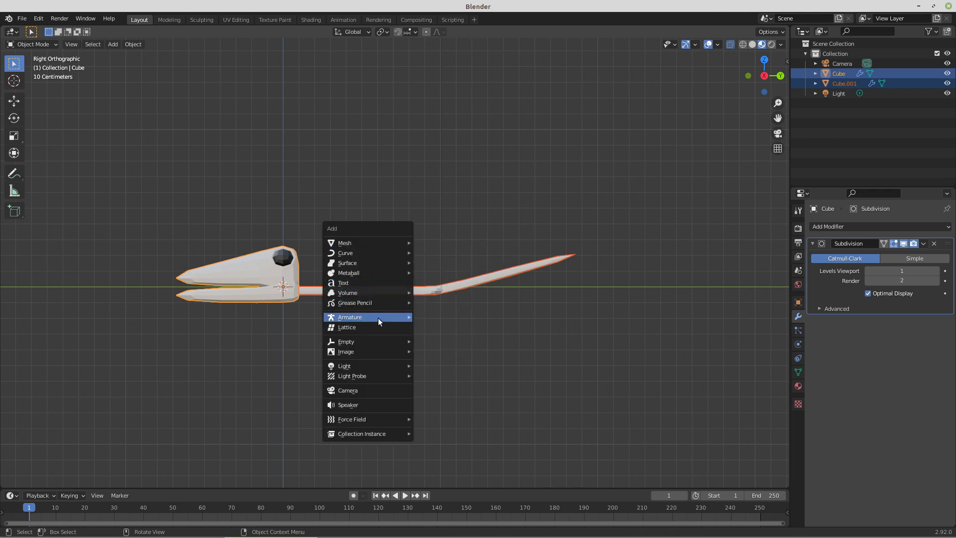
mouse_move(378, 318)
click(441, 316)
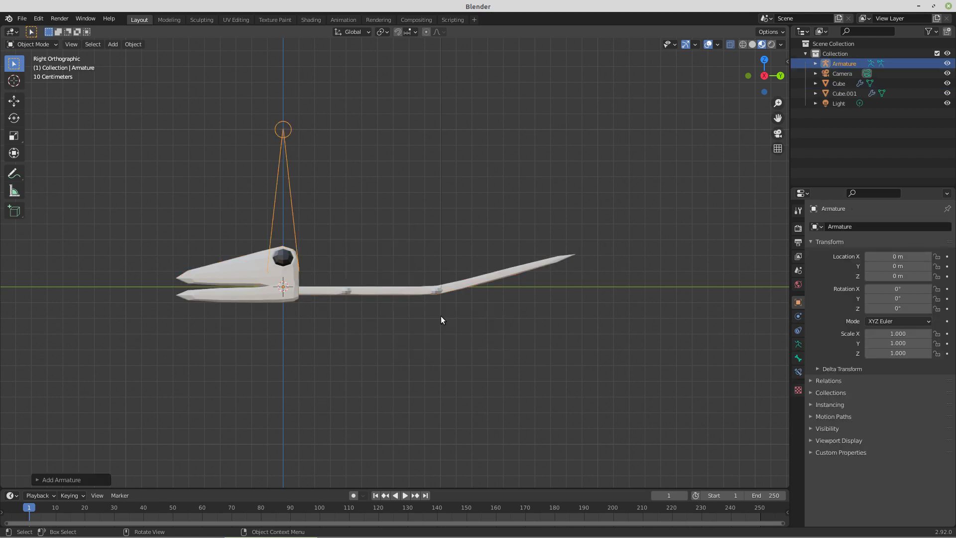
text(r-90)
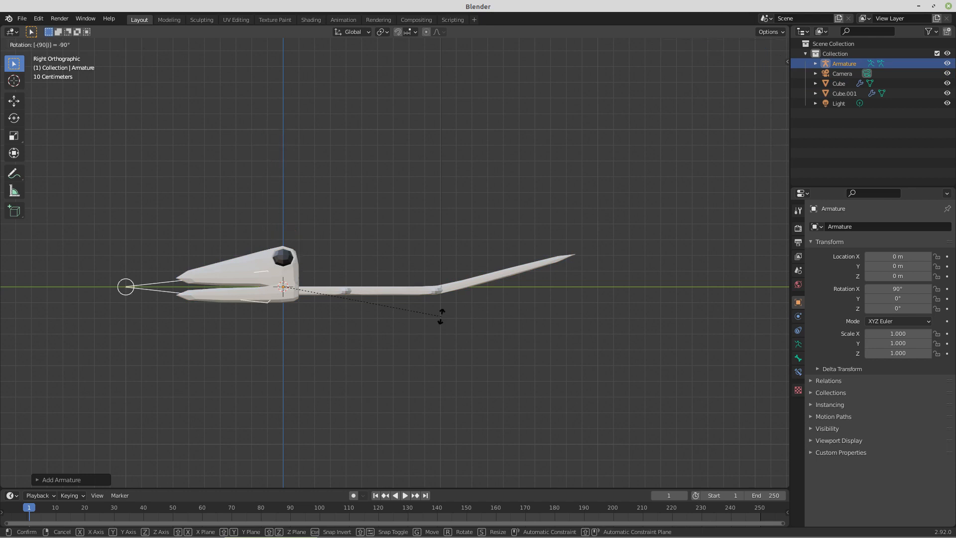
key(Return)
Enter Edit Mode on the armature with wireframe shading and set its bones to display as Stick.
key(Tab)
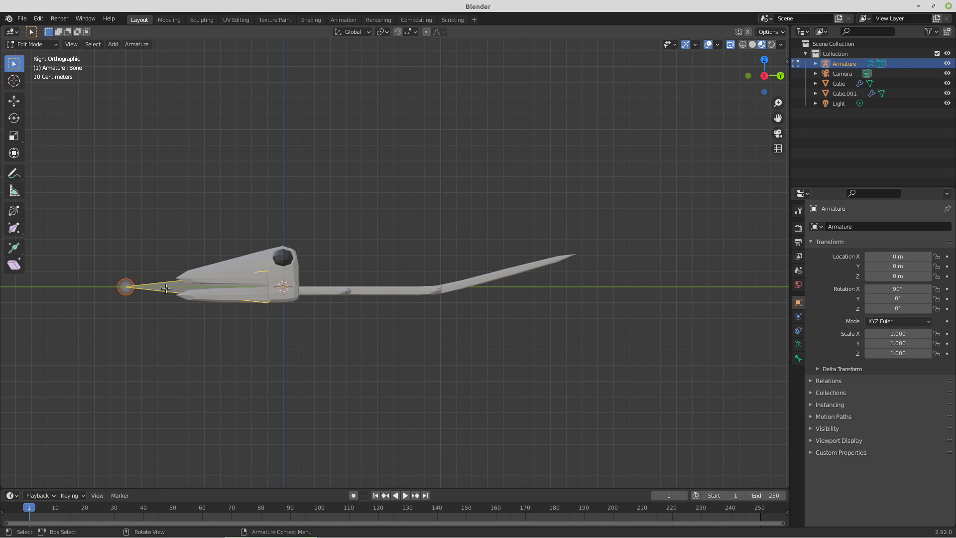
click(14, 100)
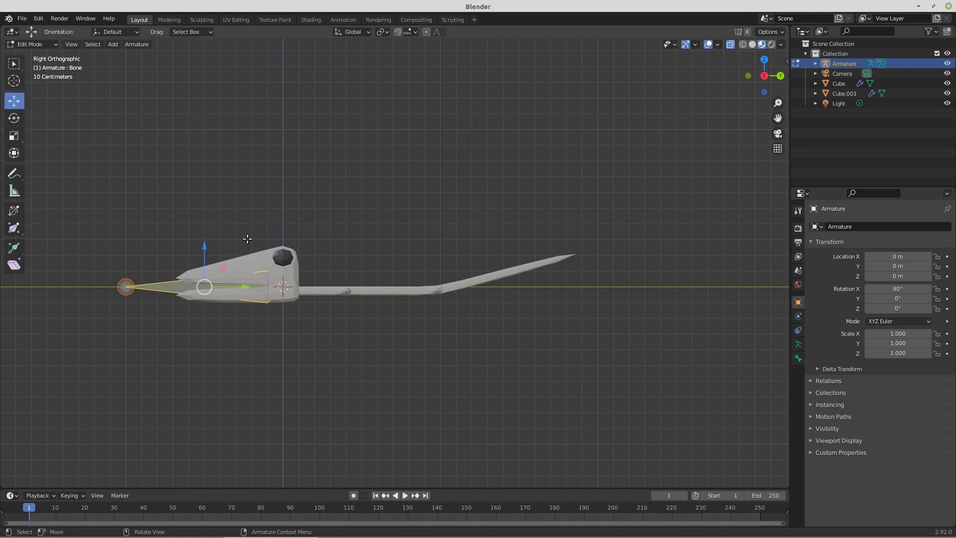
click(744, 44)
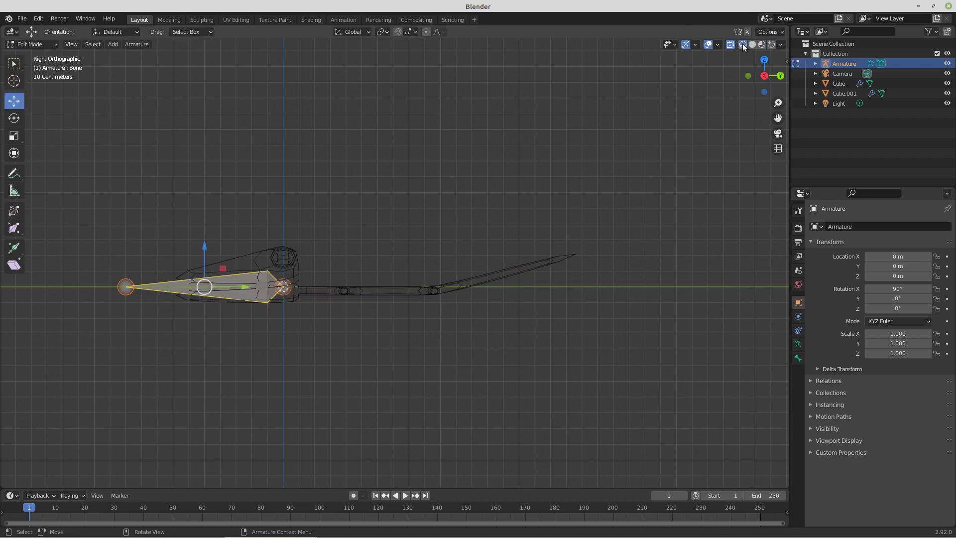
click(797, 344)
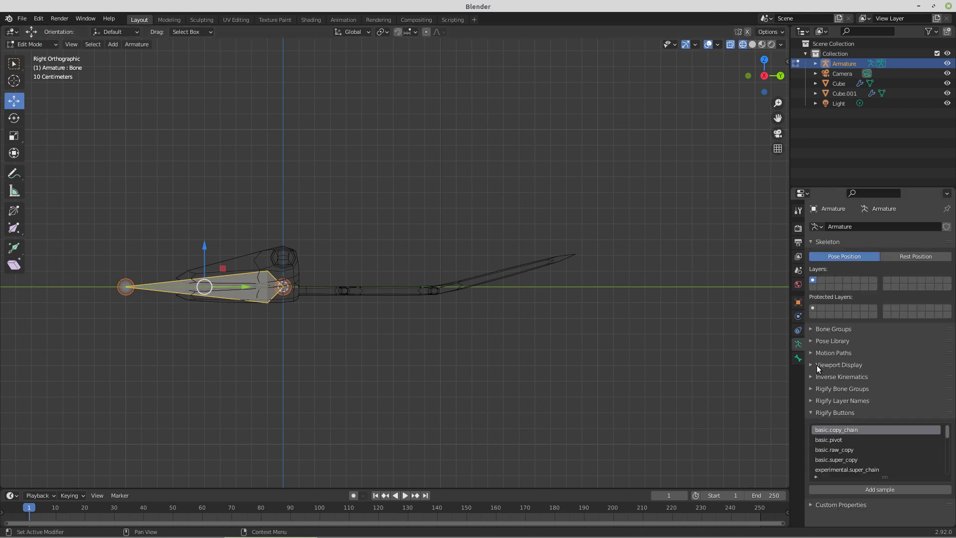
click(810, 364)
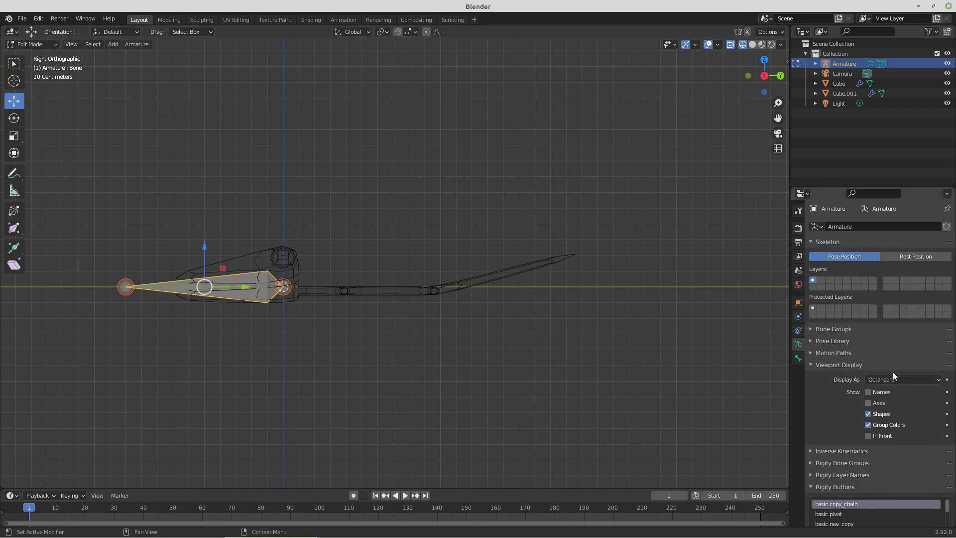
click(893, 380)
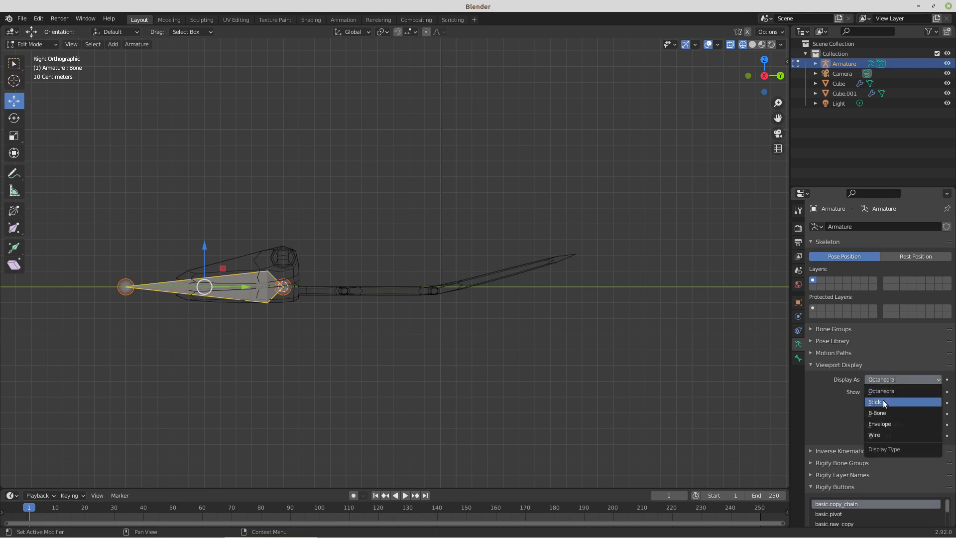
click(883, 399)
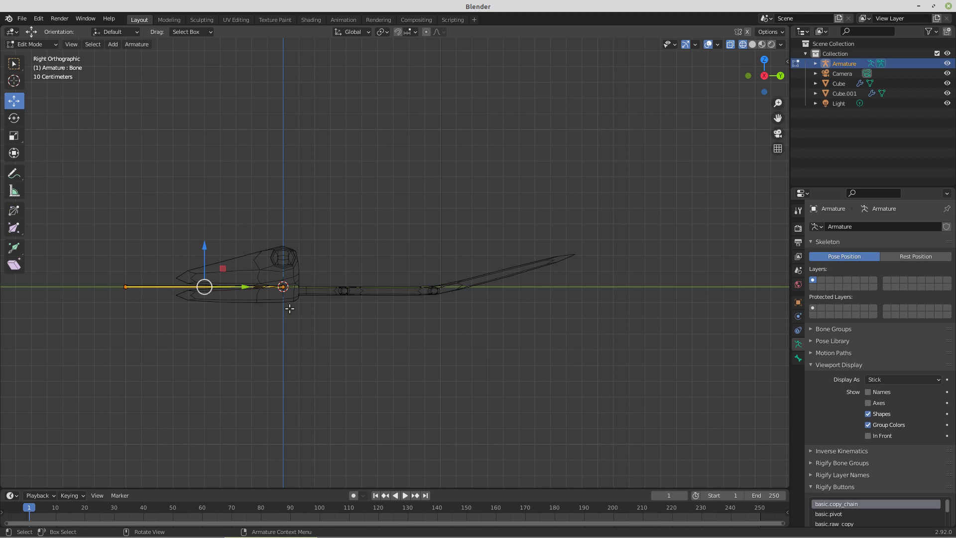
Move the bone about 0.96 m along Y, fit it inside the body from neck to hips, and extrude a bone into the upper jaw.
key(g)
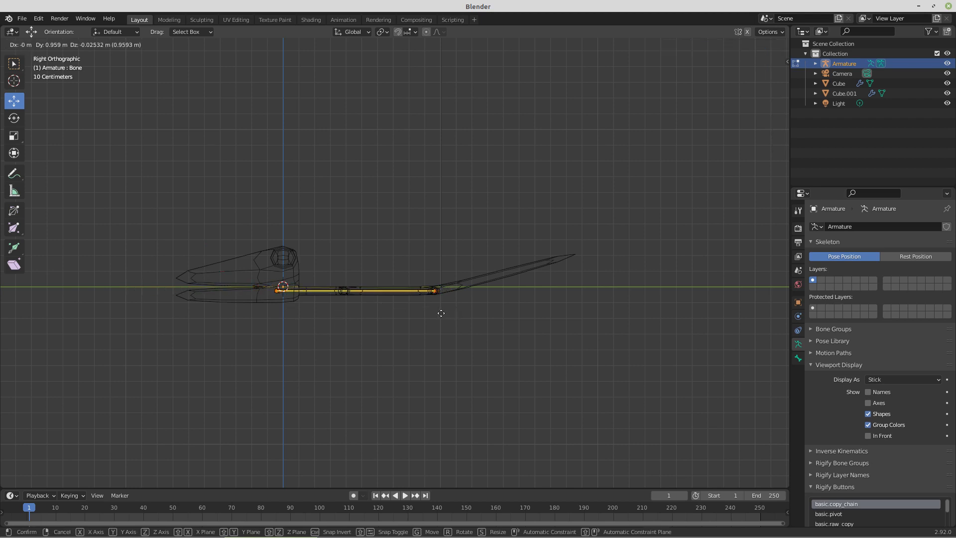
click(441, 313)
drag(269, 314, 243, 273)
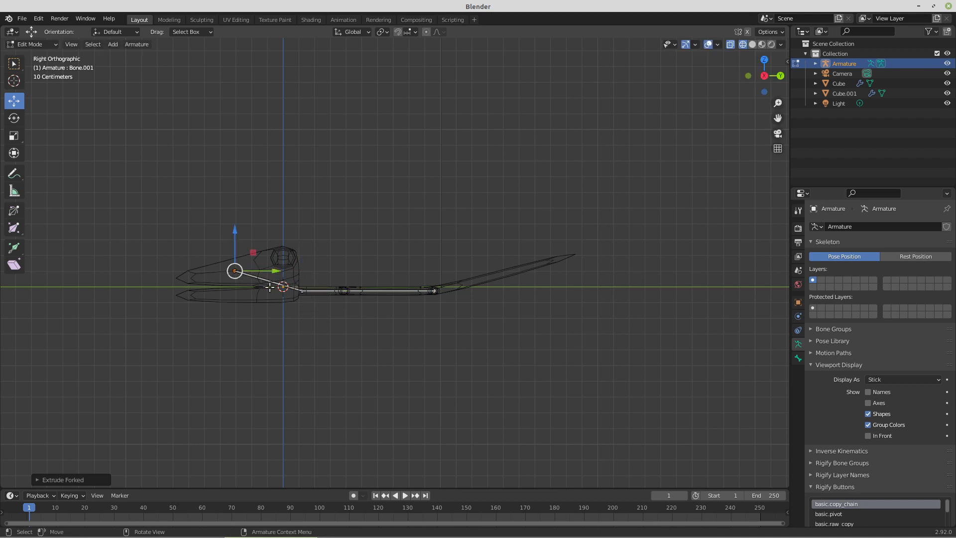
Extrude a second bone from the neck joint forward into the lower jaw.
click(300, 291)
key(e)
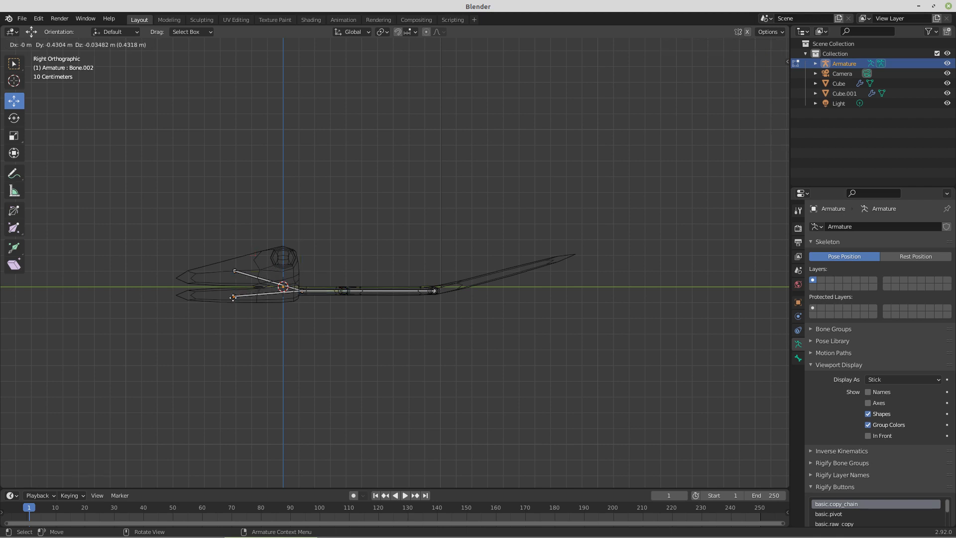
click(218, 295)
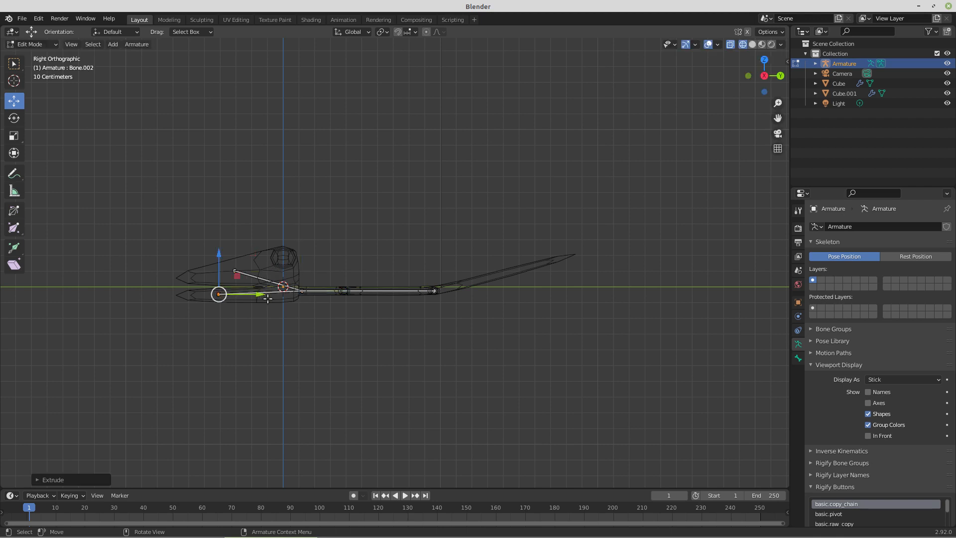
scroll(376, 316, up, 3)
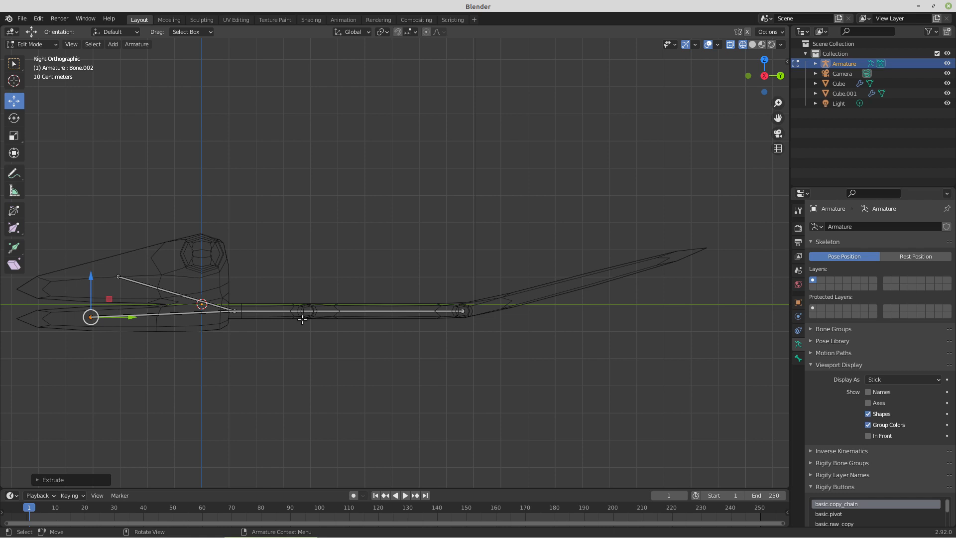
Add a new bone to the armature in the front view and move it 0.1 m along X.
key(KP_1)
key(shift+a)
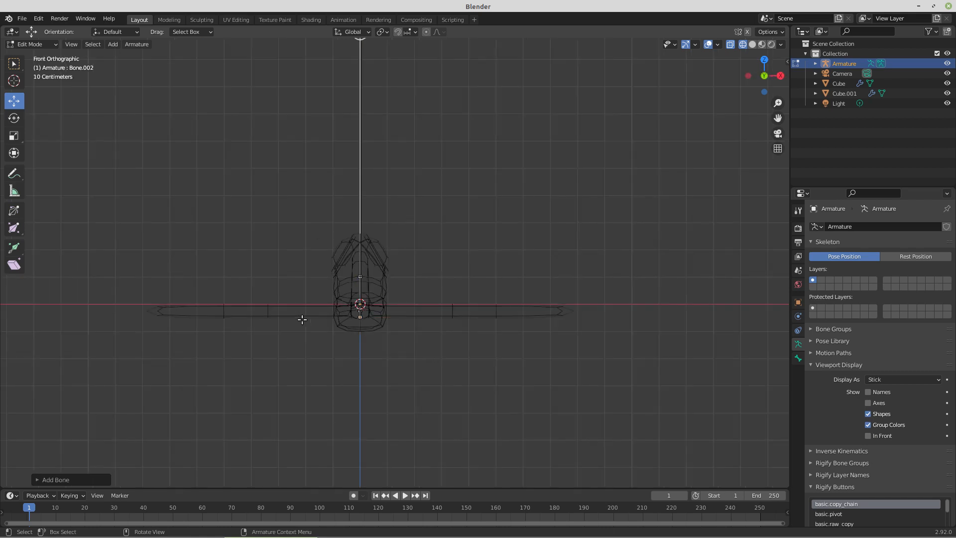
key(ctrl+KP_Add)
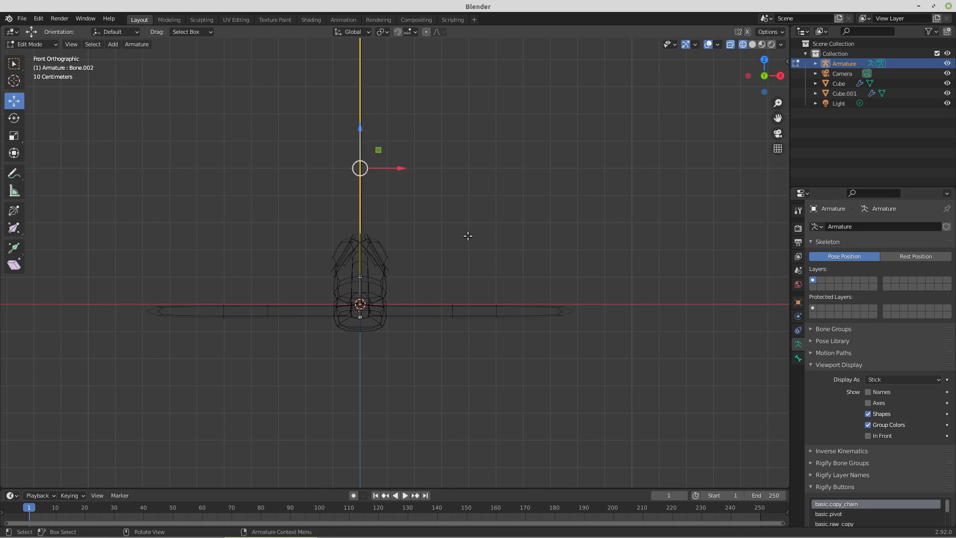
text(gx0.1)
key(Return)
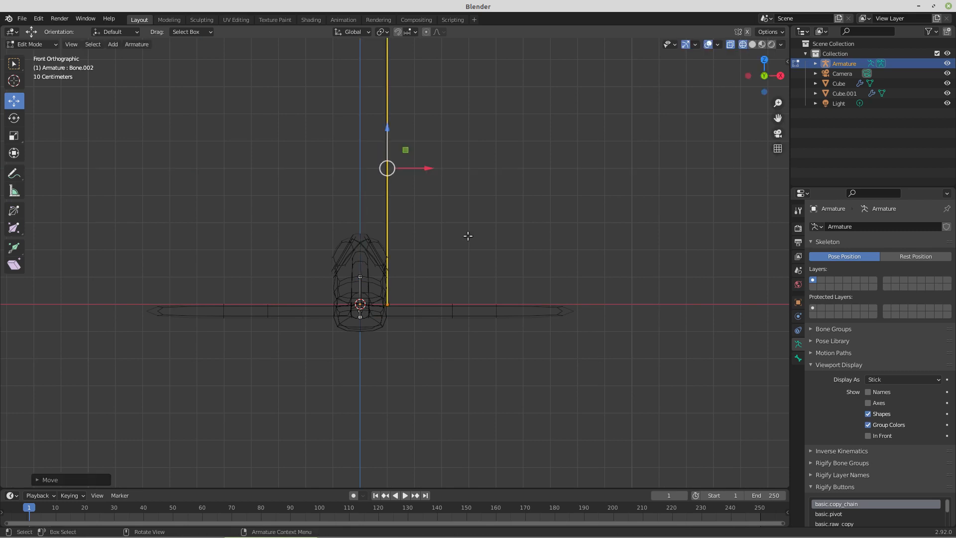
Duplicate the new bone and move the copy -0.2 m along X.
key(shift+d)
key(Escape)
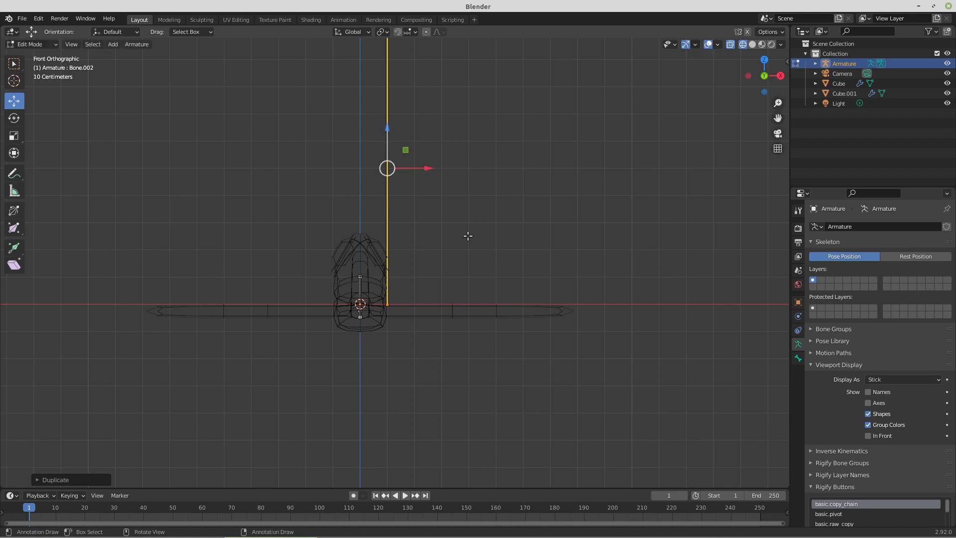
key(g)
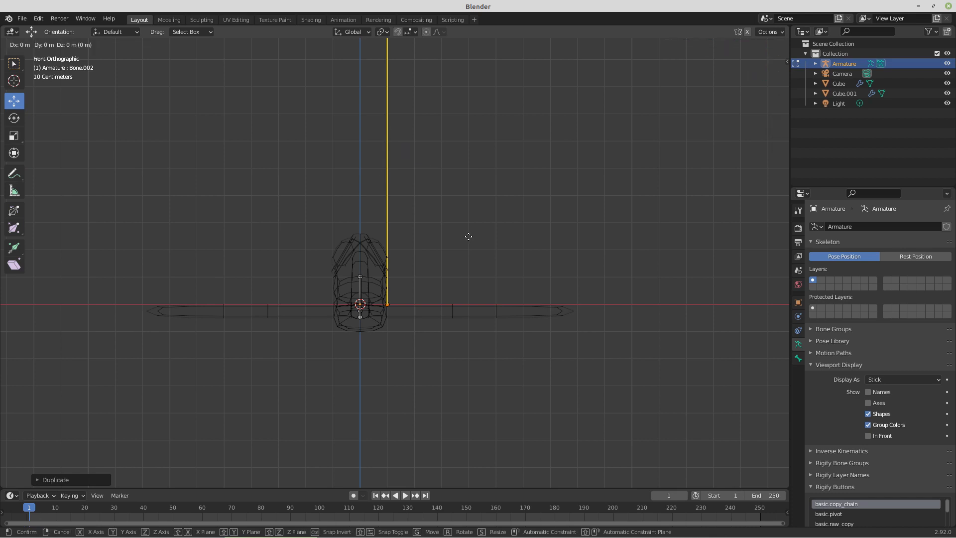
text(x-.2)
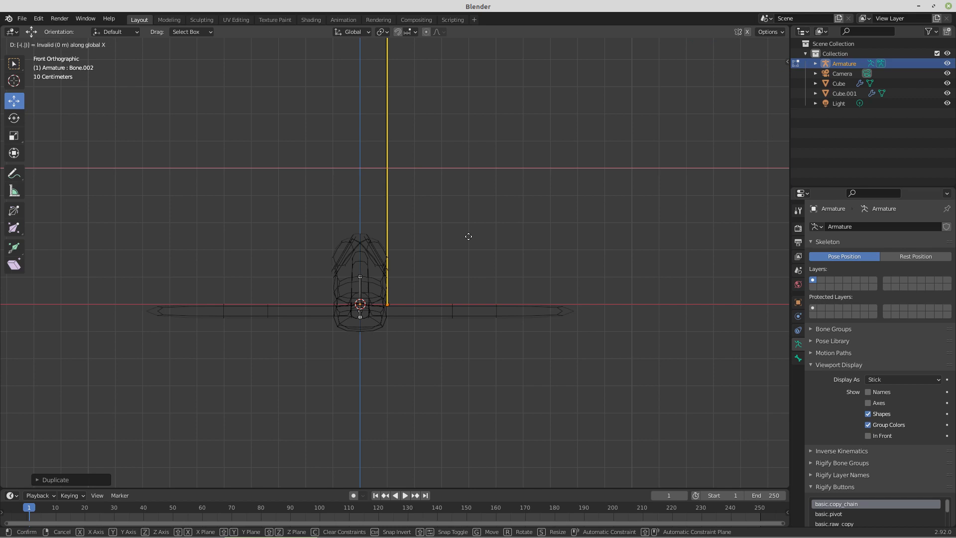
key(Return)
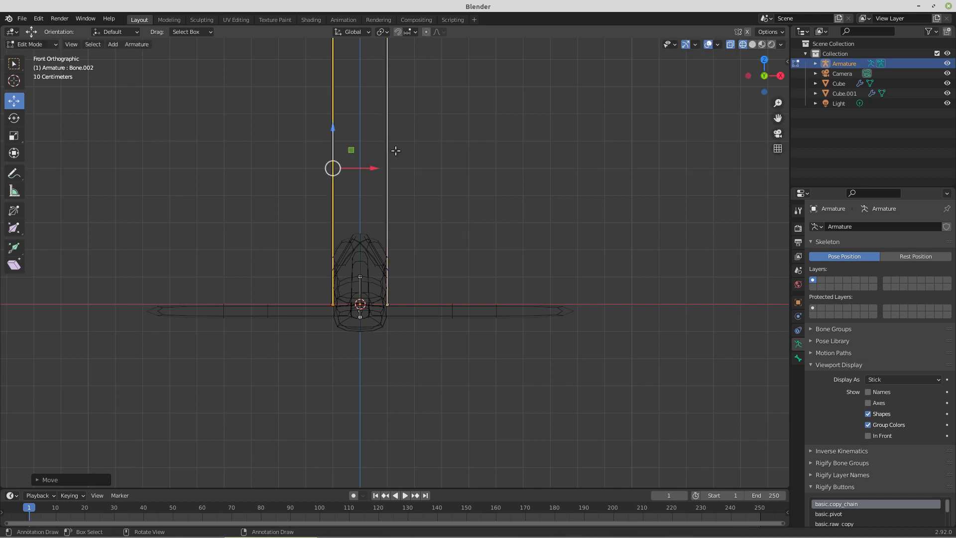
Spread the upper ends of both bones along X to the span of the legs and lower them to the foot tips.
scroll(387, 142, down, 4)
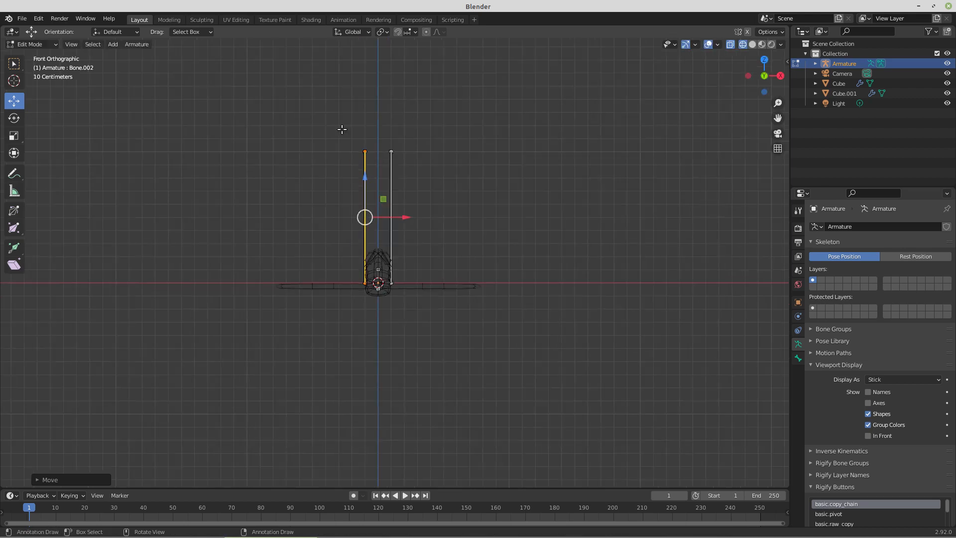
drag(347, 132, 407, 156)
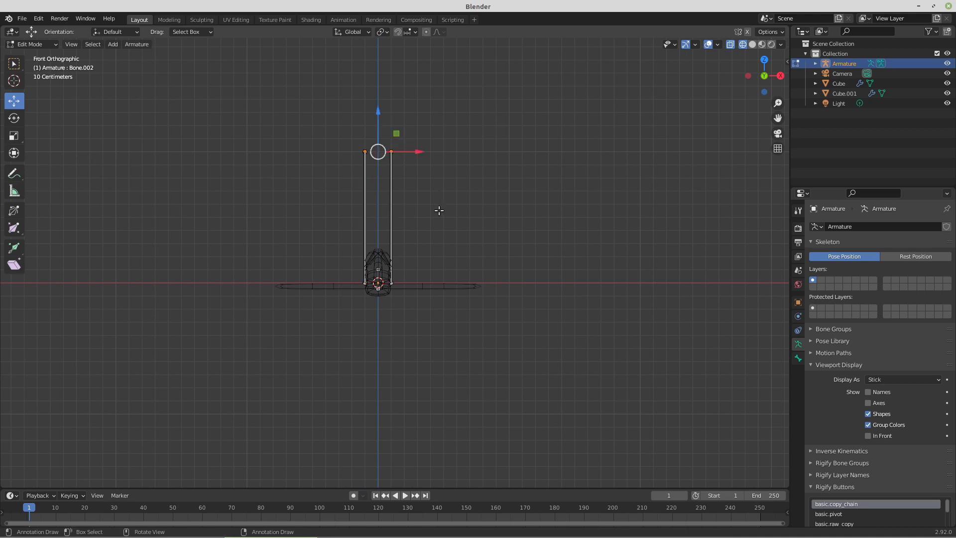
key(s)
key(x)
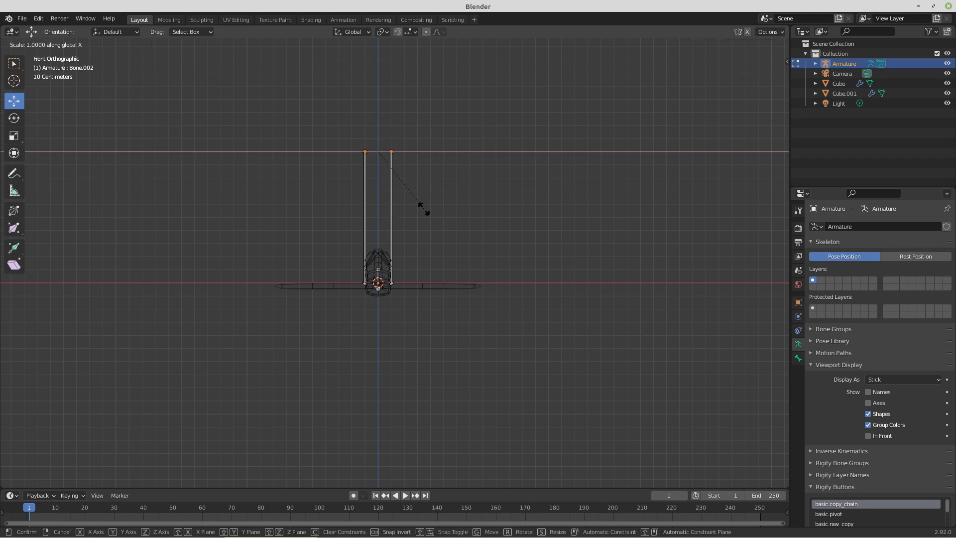
click(725, 390)
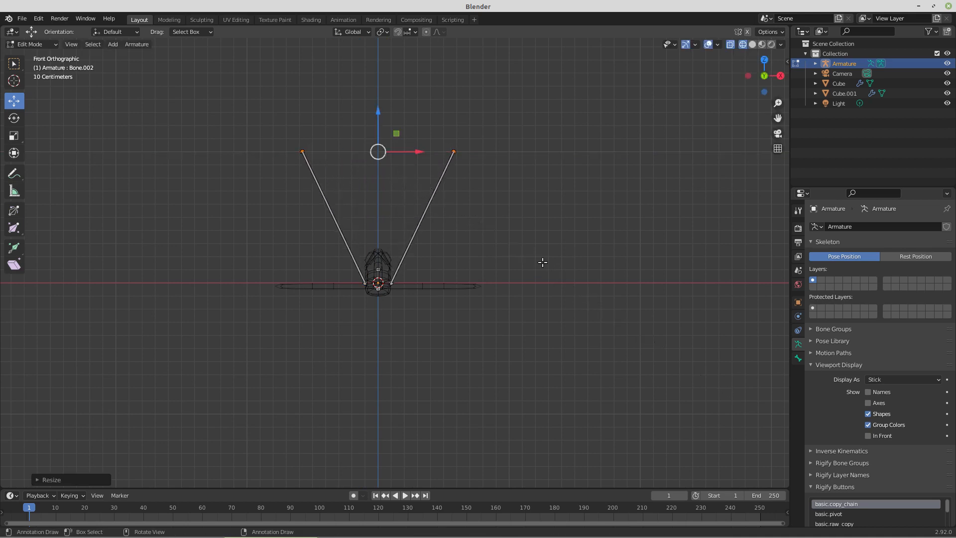
key(s)
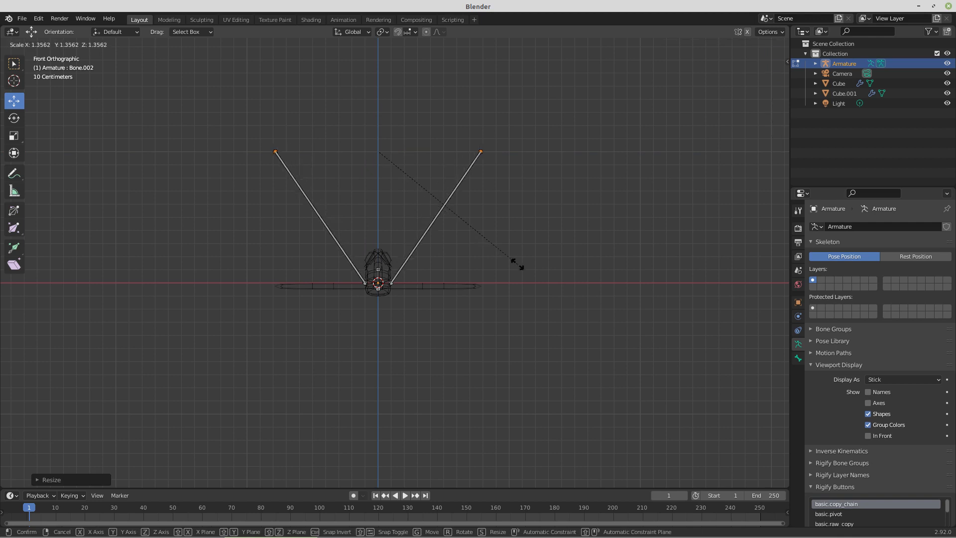
click(516, 264)
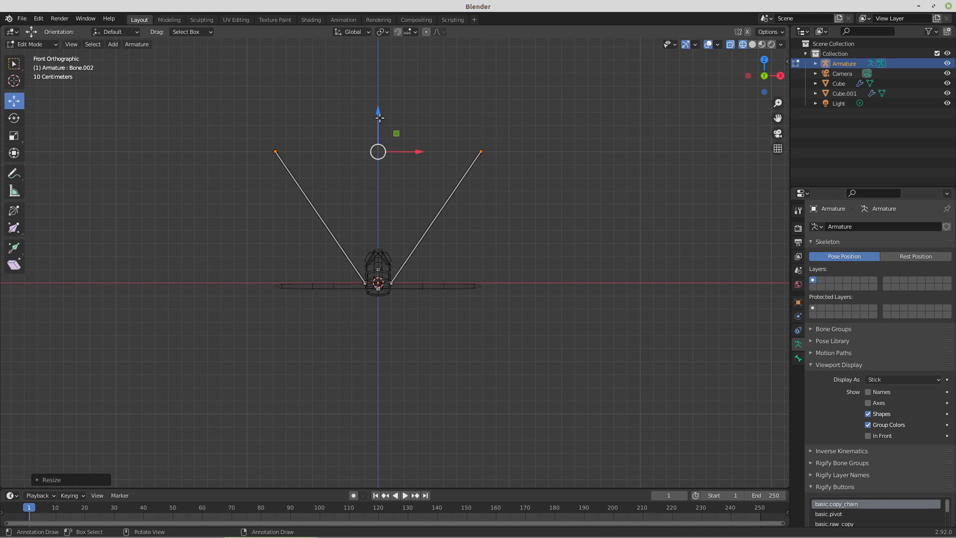
drag(380, 117, 380, 250)
scroll(378, 302, up, 3)
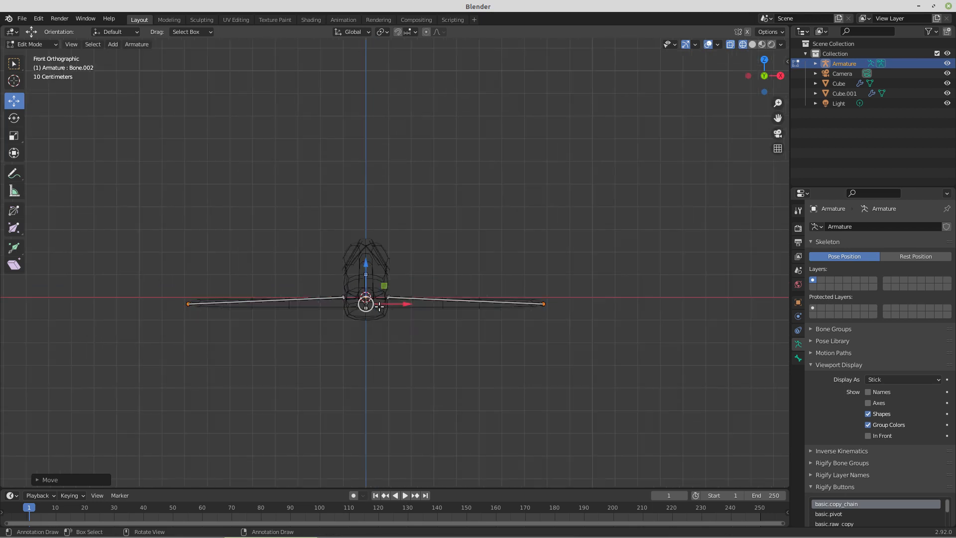
Lower the inner ends of both leg bones to leg height and scale them toward each other by 0.75.
click(343, 297)
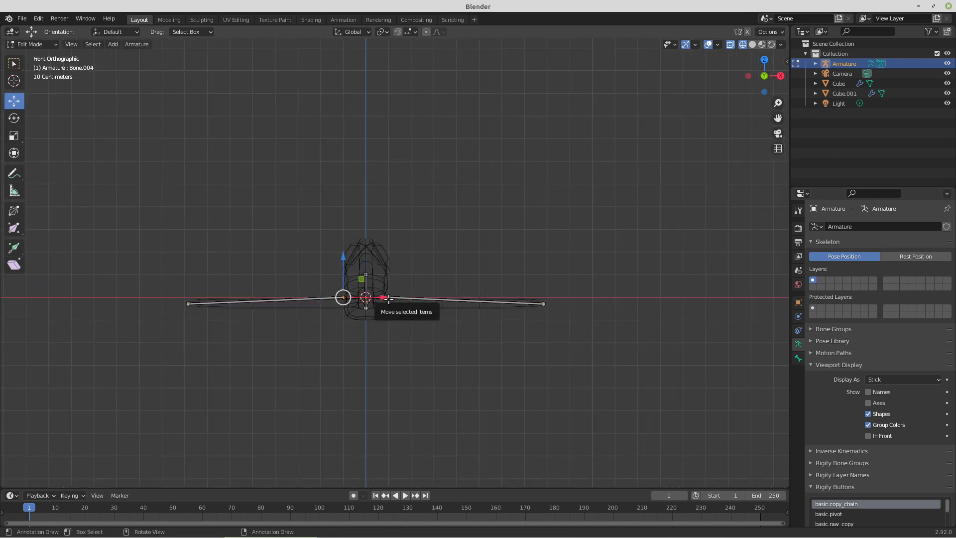
click(366, 297)
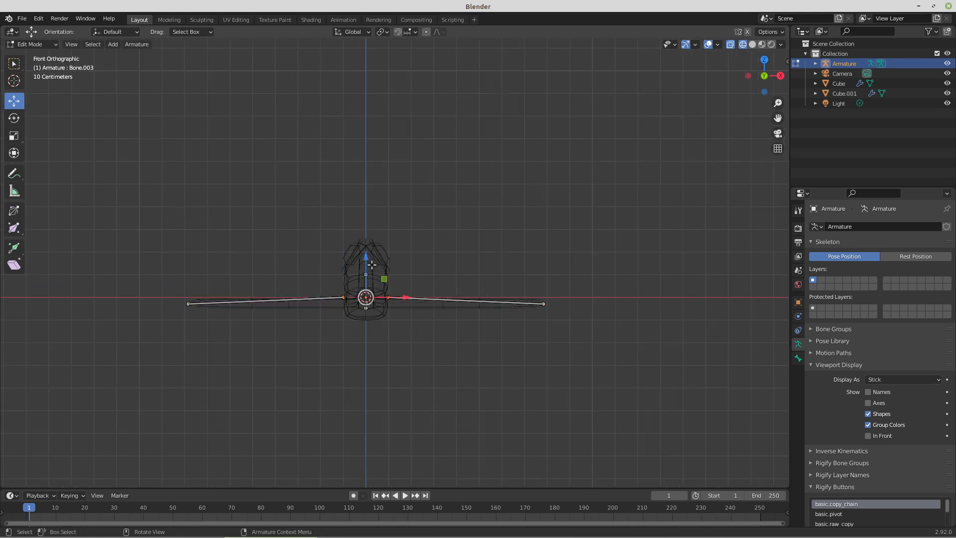
drag(366, 258, 368, 266)
scroll(418, 335, up, 4)
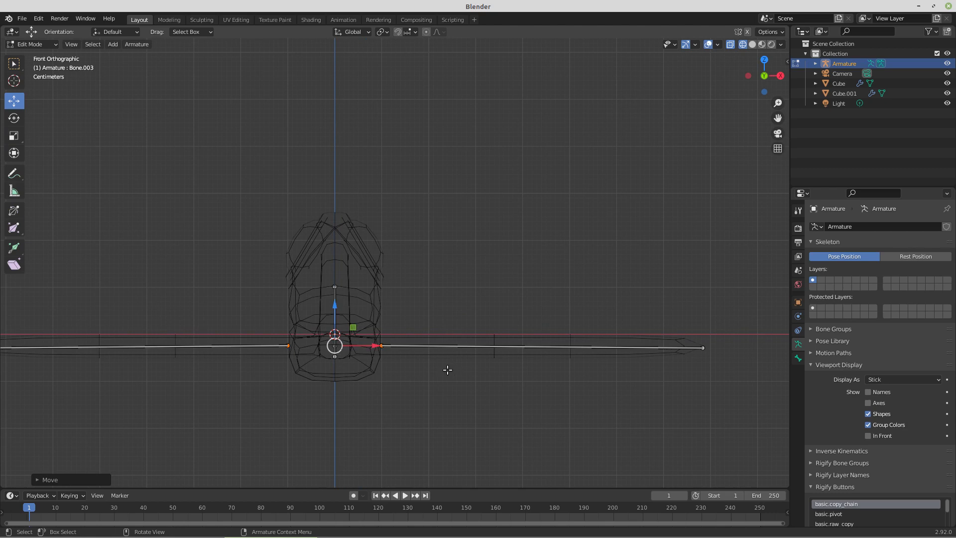
key(s)
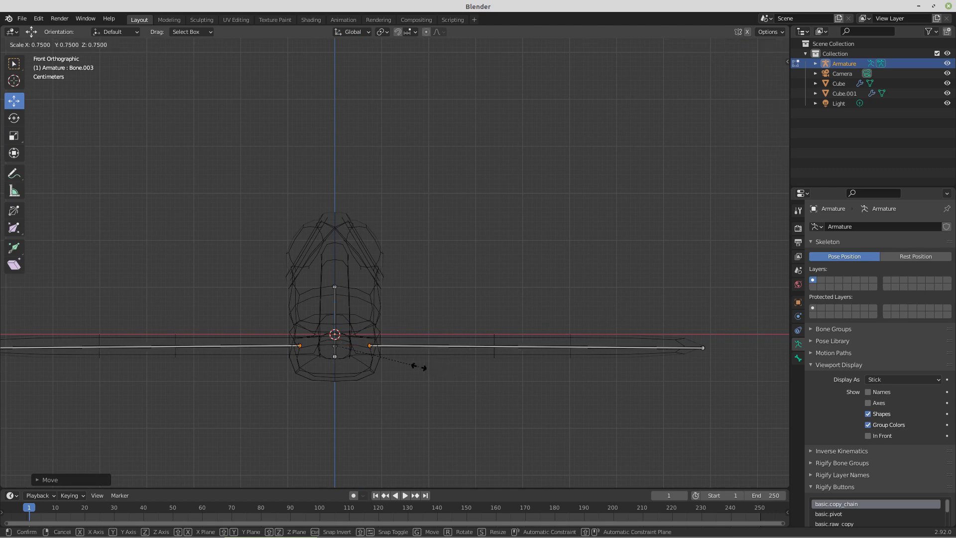
click(418, 367)
Move the pair of leg bones along Y in the top view to fit inside the front legs.
key(KP_7)
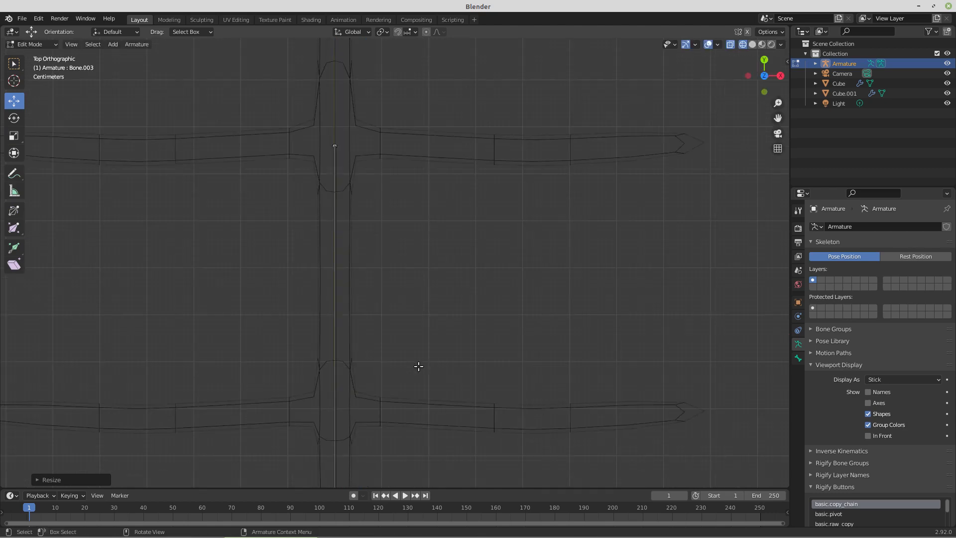
scroll(417, 371, down, 5)
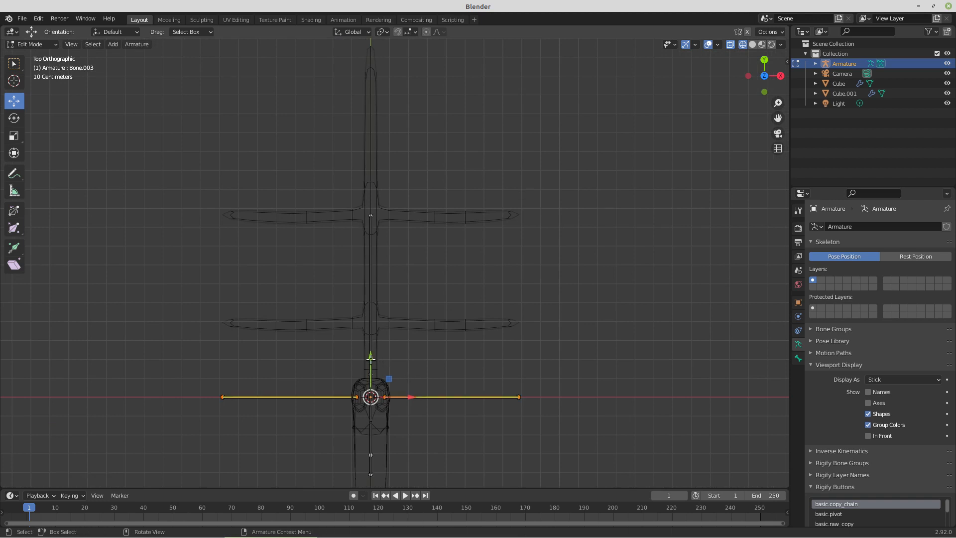
drag(372, 359, 374, 284)
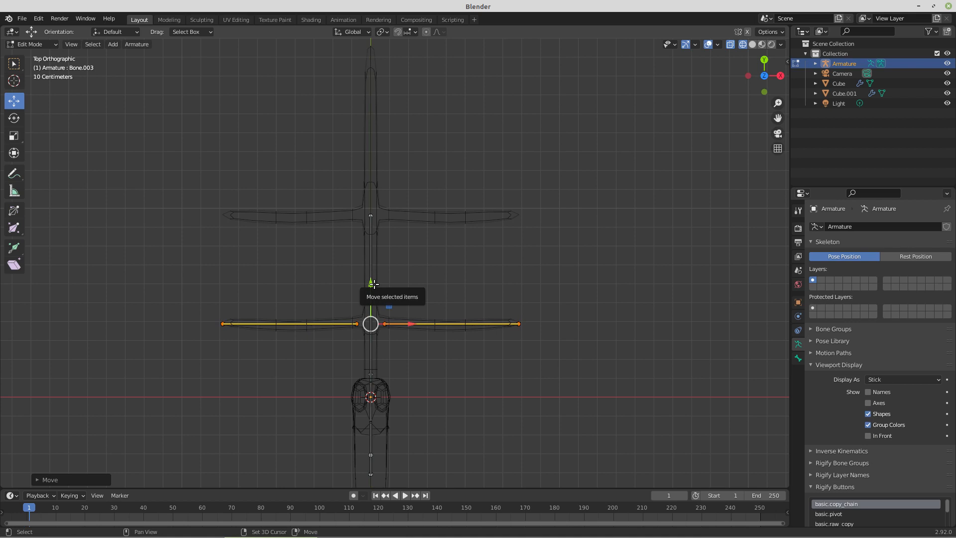
Duplicate the front leg bones and move the copies along Y into the hind legs.
key(shift+d)
right_click(370, 284)
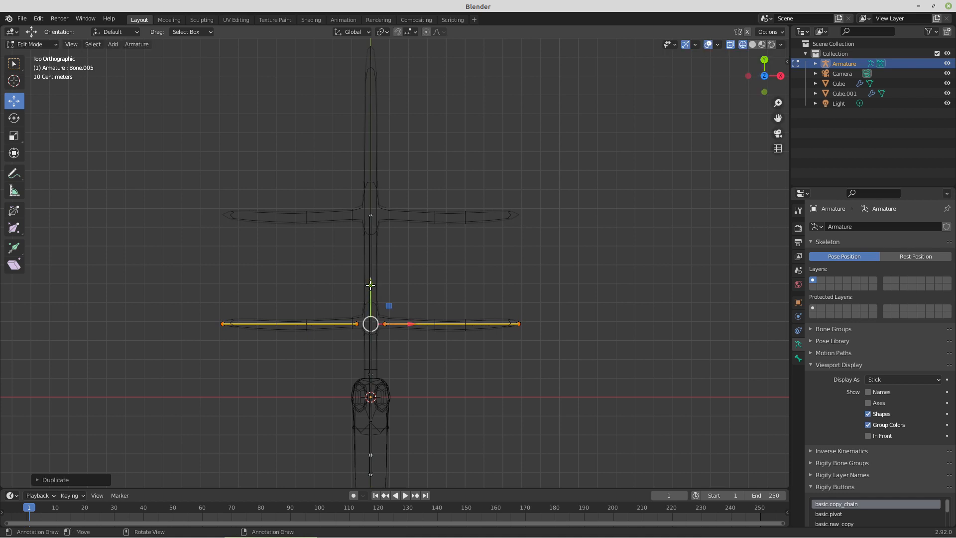
drag(371, 284, 372, 175)
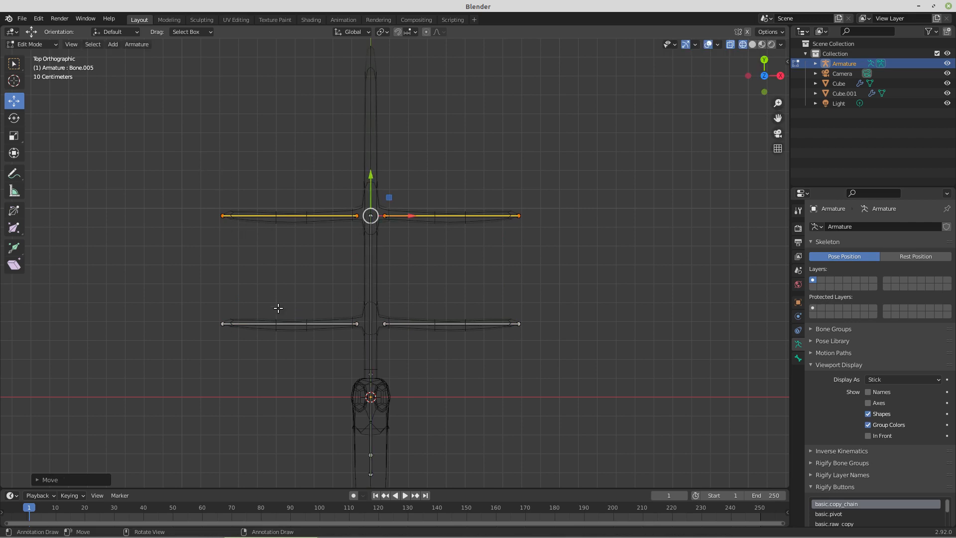
Subdivide all four leg bones into upper and lower segments.
shift+click(281, 324)
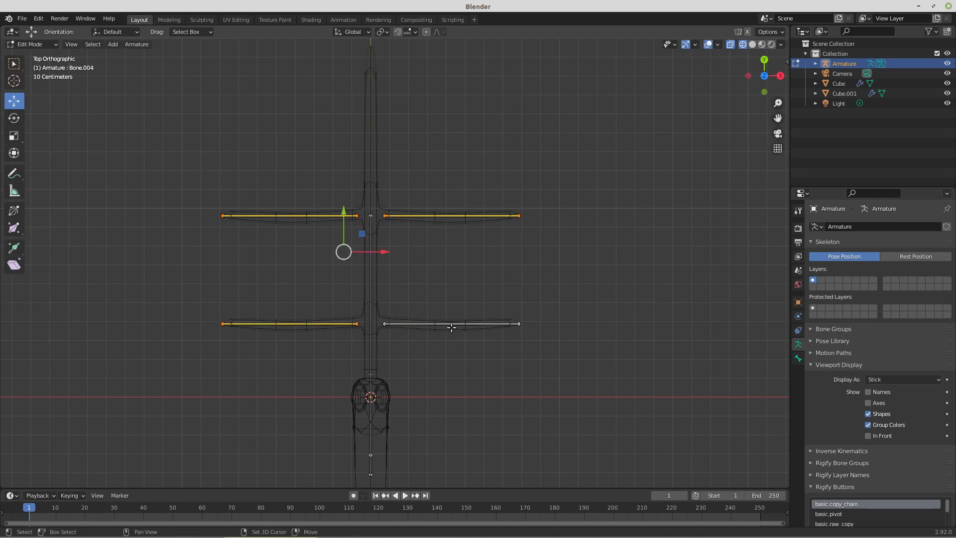
shift+click(451, 324)
right_click(451, 327)
click(451, 328)
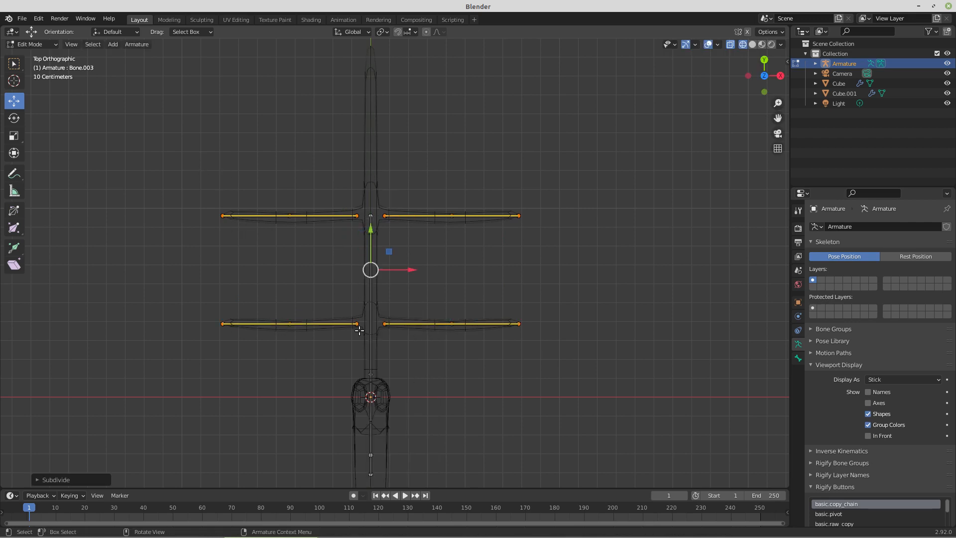
Move the middle joints of all four legs about 0.02 m toward the head along Y to bend the knees.
drag(274, 179, 311, 349)
shift+drag(442, 182, 459, 364)
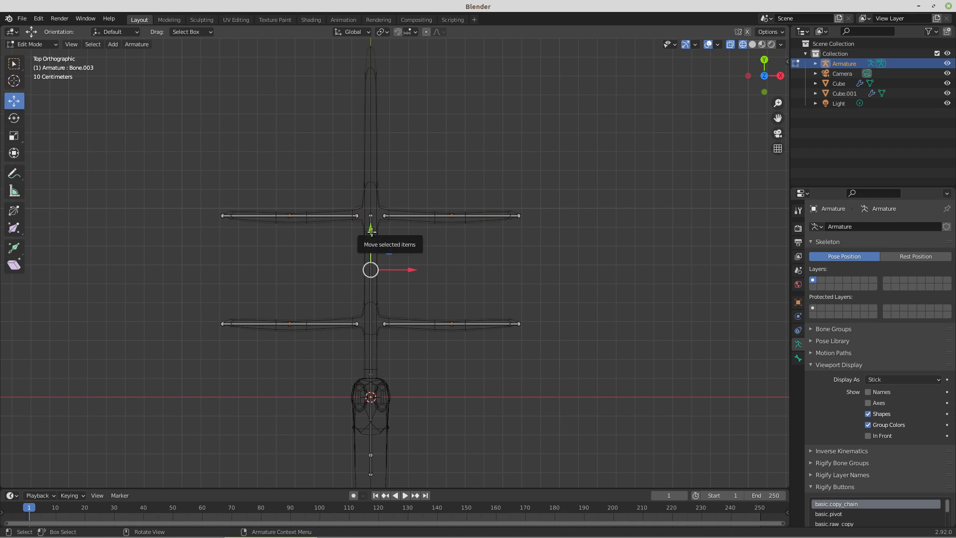
drag(371, 232, 372, 239)
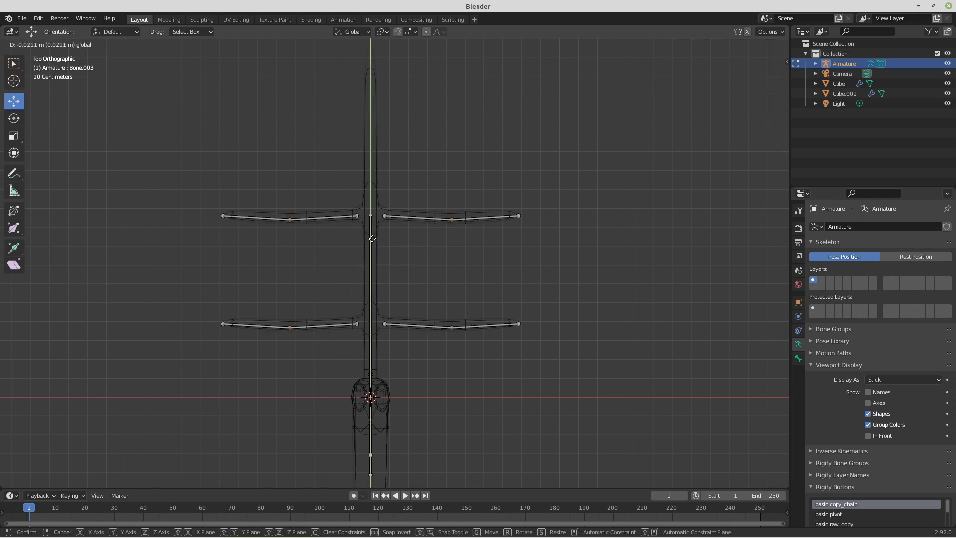
Parent both upper front leg bones to the body bone with Keep Offset.
click(329, 329)
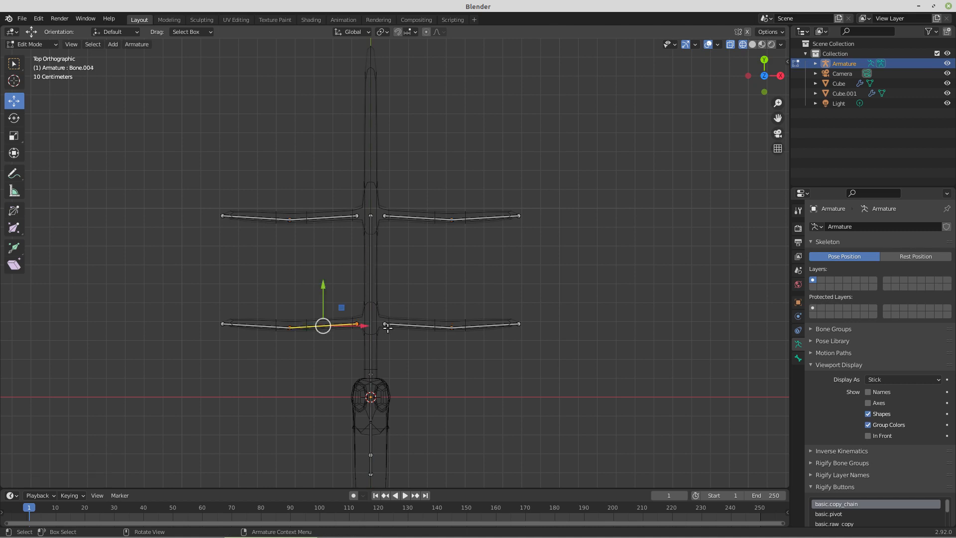
shift+click(418, 327)
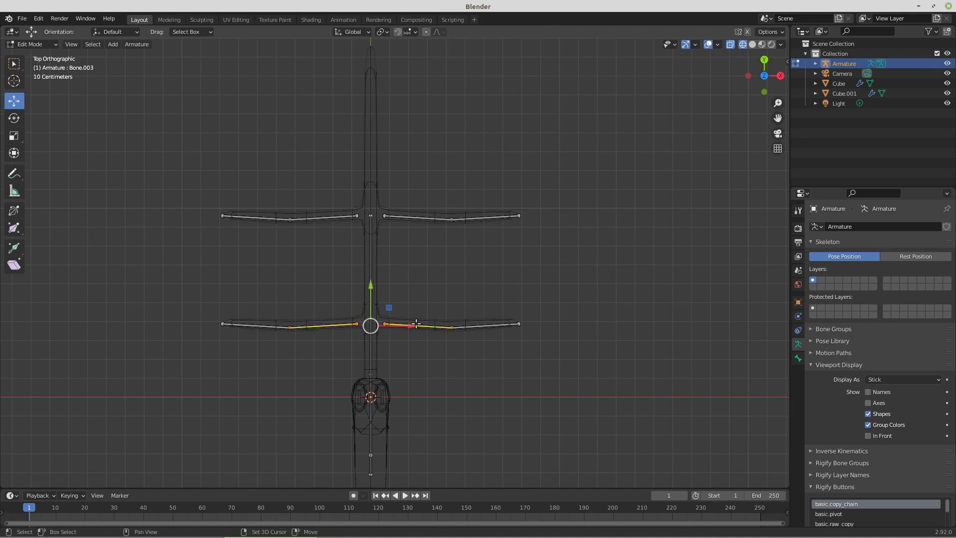
shift+click(371, 269)
key(ctrl+p)
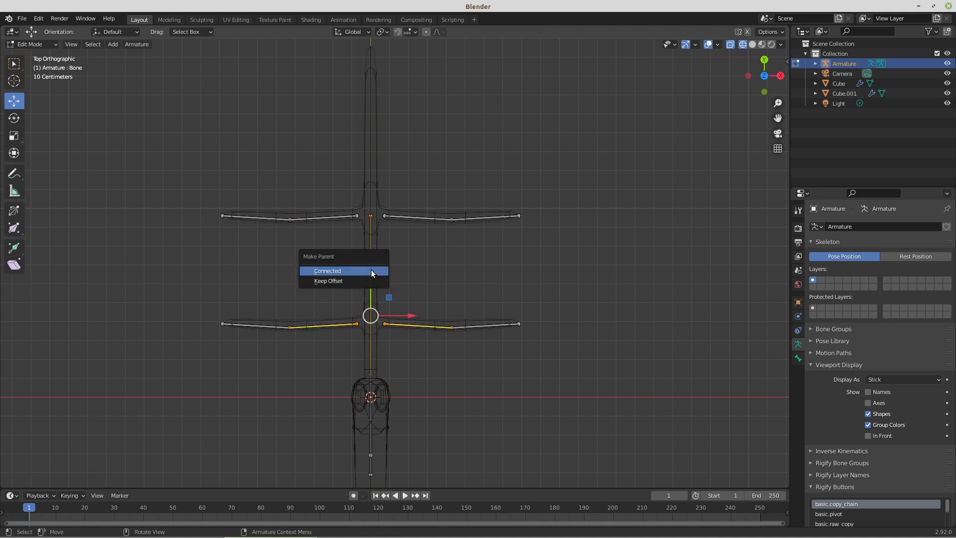
click(348, 280)
Parent both upper hind leg bones to the body bone with Keep Offset.
click(321, 219)
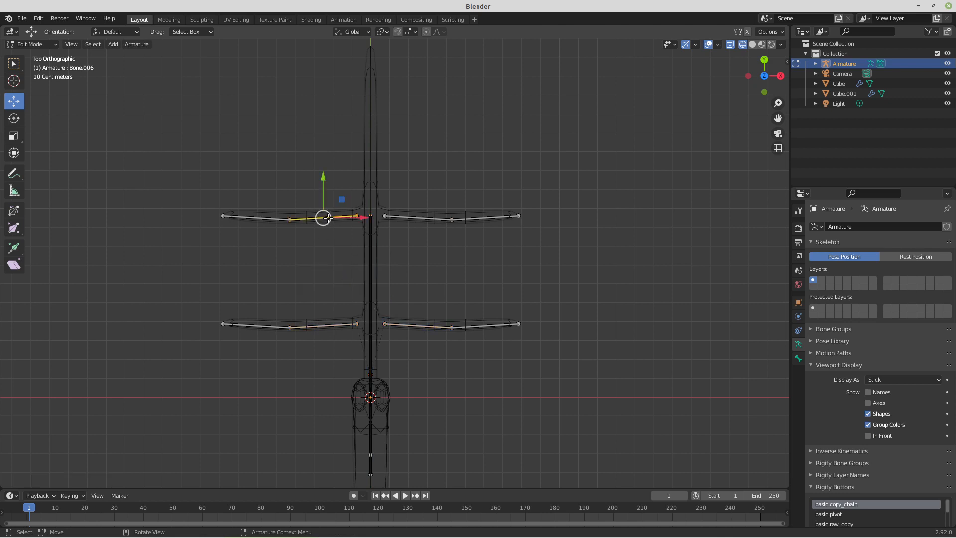
shift+click(417, 217)
shift+click(371, 258)
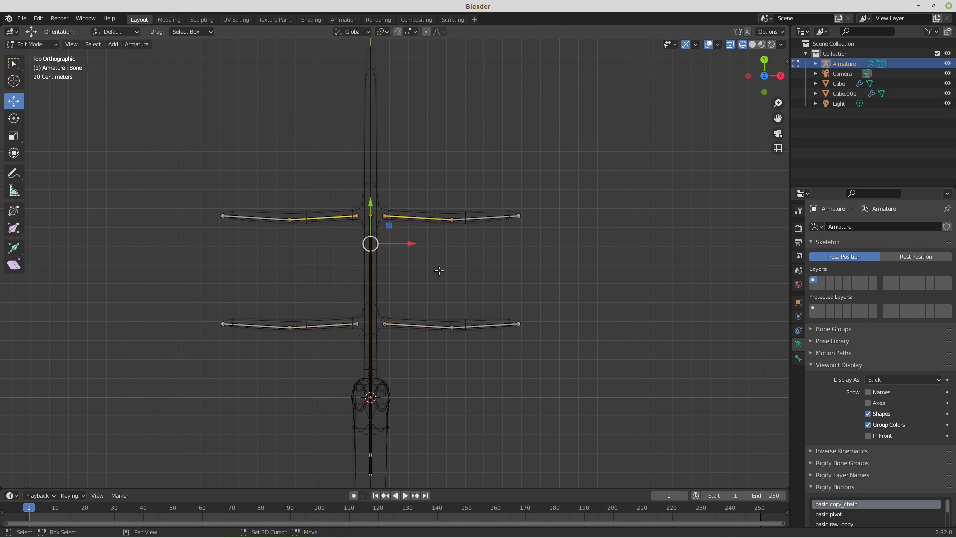
key(ctrl+p)
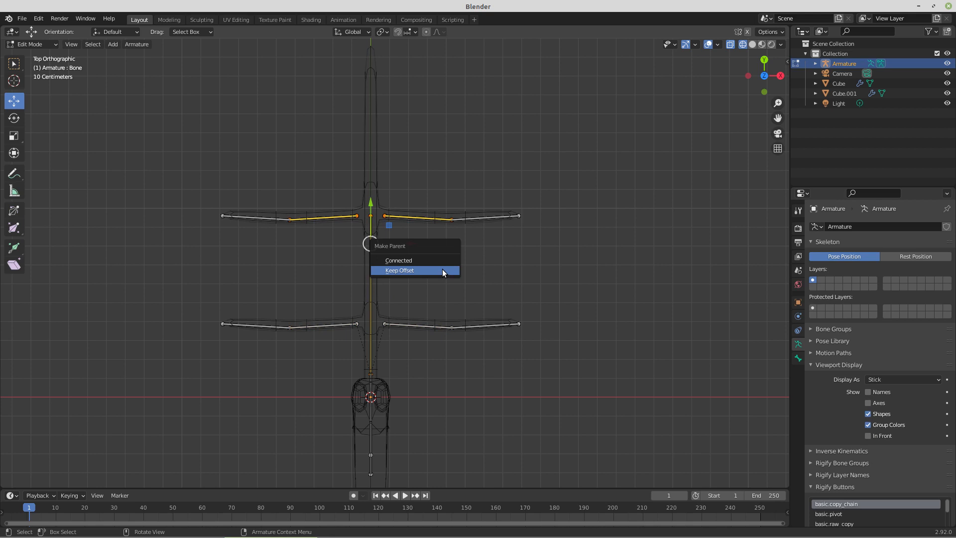
click(442, 269)
Snap the 3D cursor to the hip end of the body bone and add a new bone there.
click(385, 223)
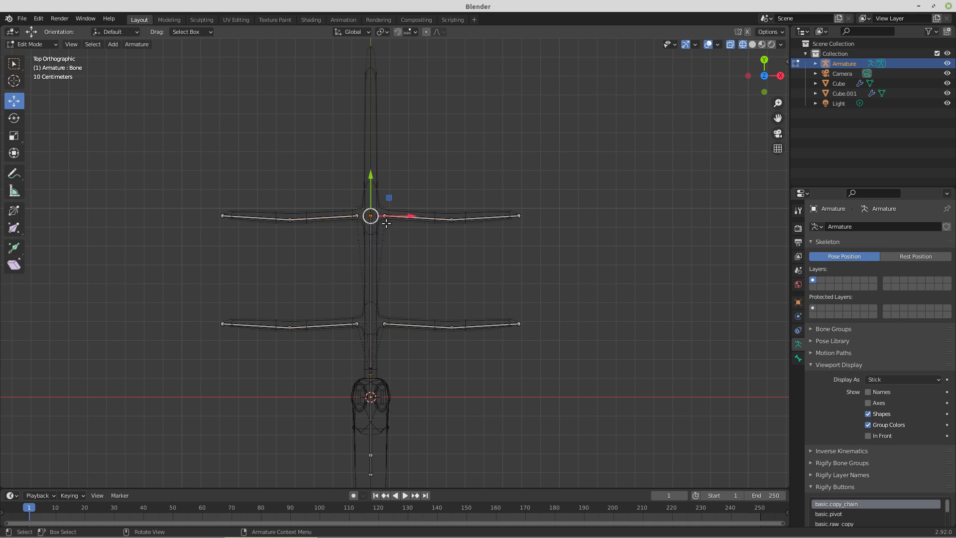
key(shift+s)
click(386, 281)
key(shift+a)
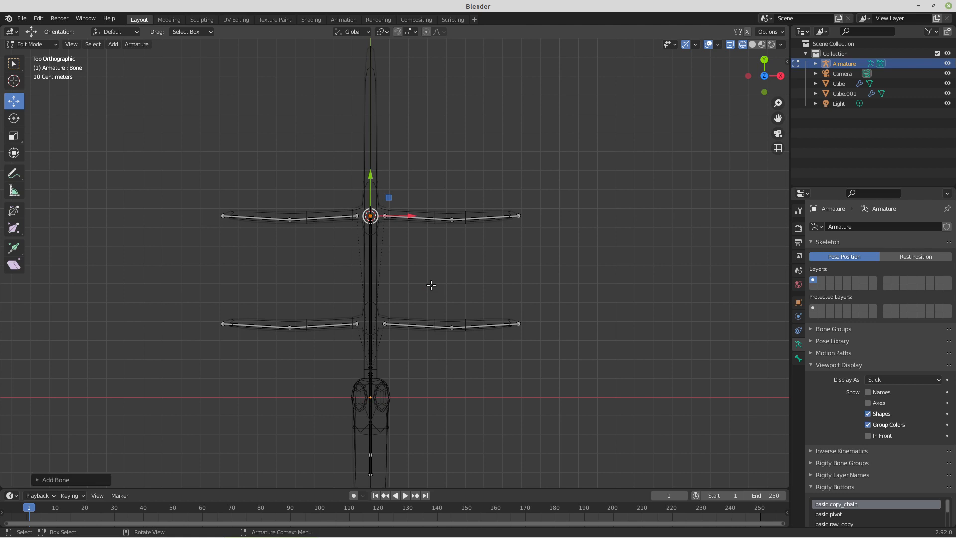
Move the tip of the new hip bone to the end of the tail so the bone runs along the tail mesh.
key(KP_3)
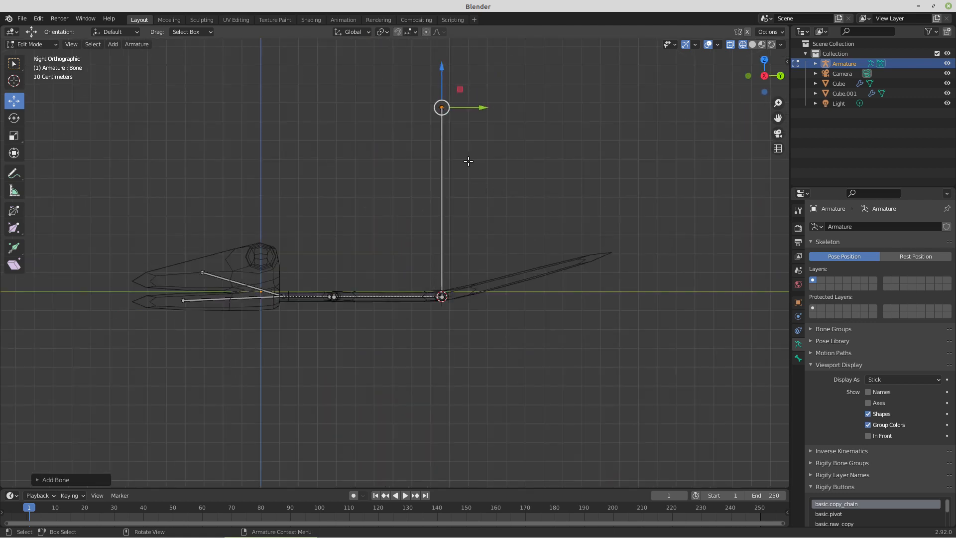
key(g)
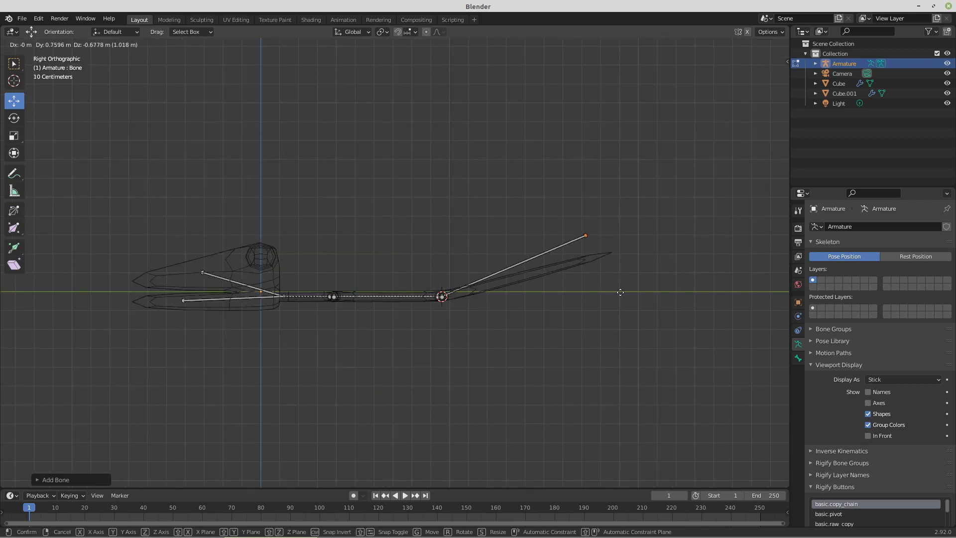
click(630, 302)
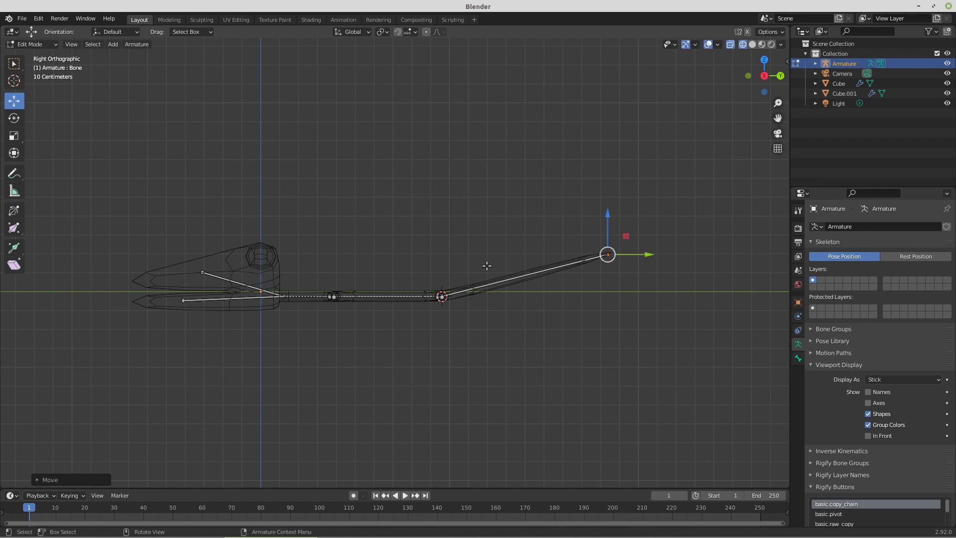
Parent the tail bone to the body bone with Keep Offset.
click(515, 280)
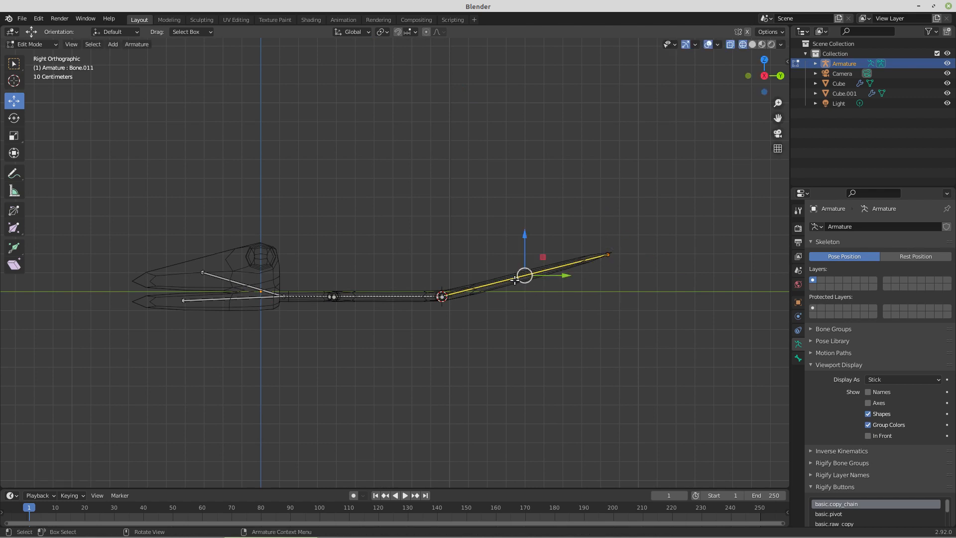
shift+click(385, 297)
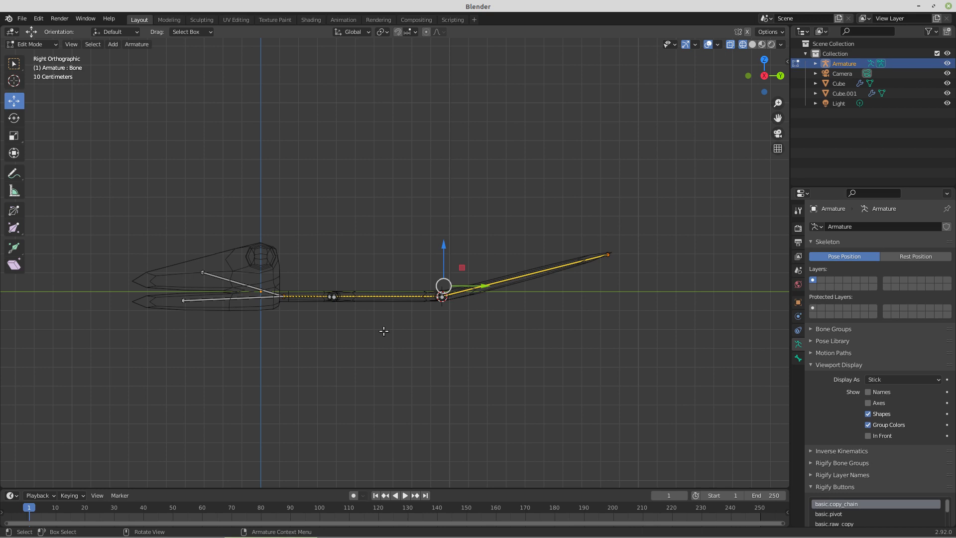
key(ctrl+p)
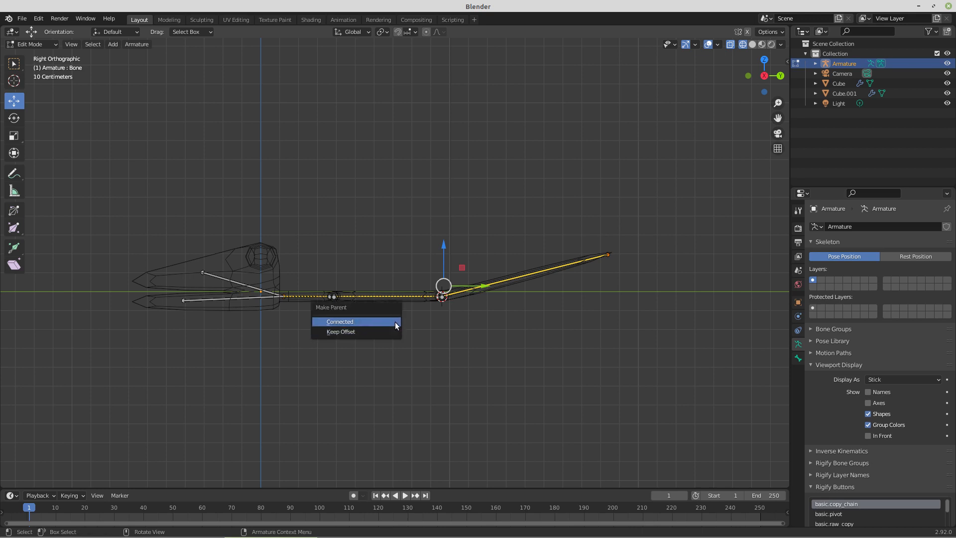
click(384, 331)
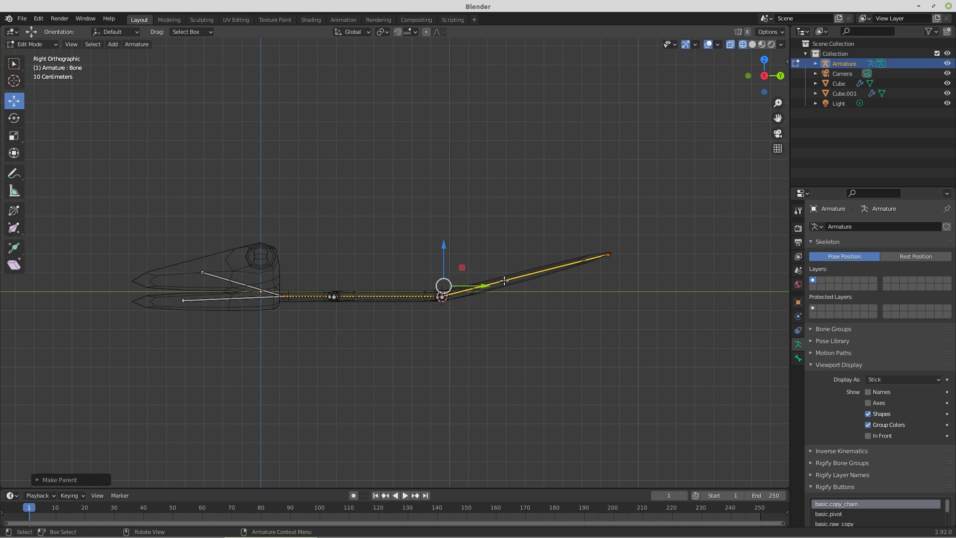
Add a new bone at the foot end of the front and hind legs on the +X side, snapping the 3D cursor to each.
middle_drag(383, 316, 434, 346)
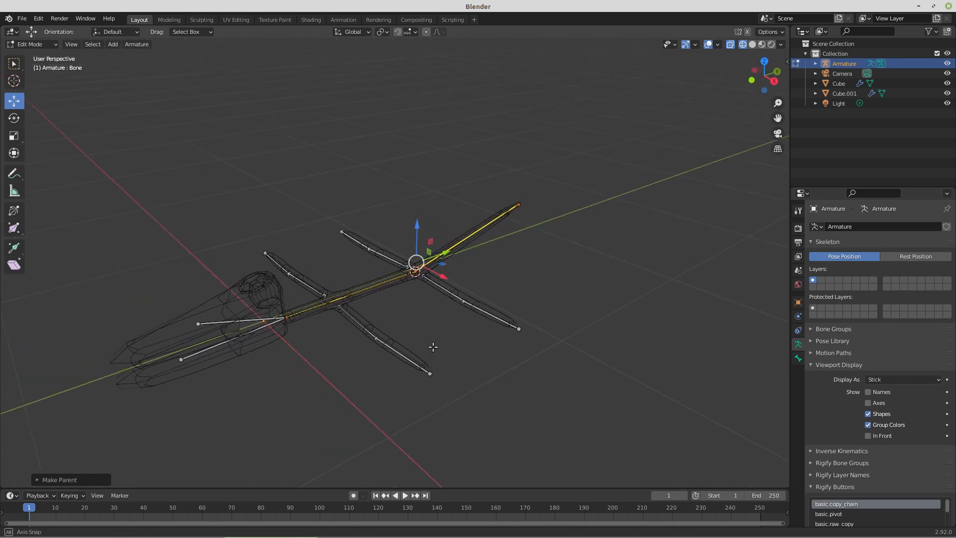
click(428, 372)
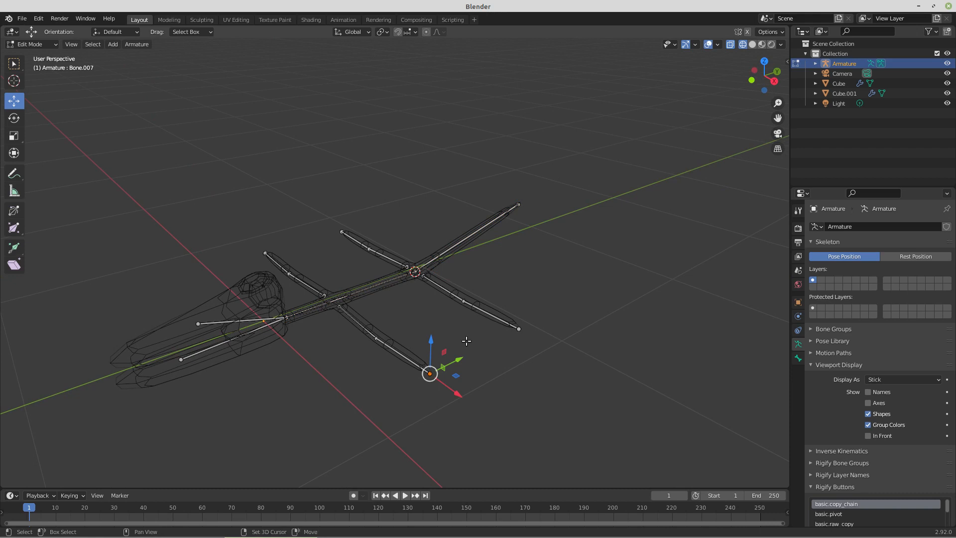
key(shift+s)
click(467, 396)
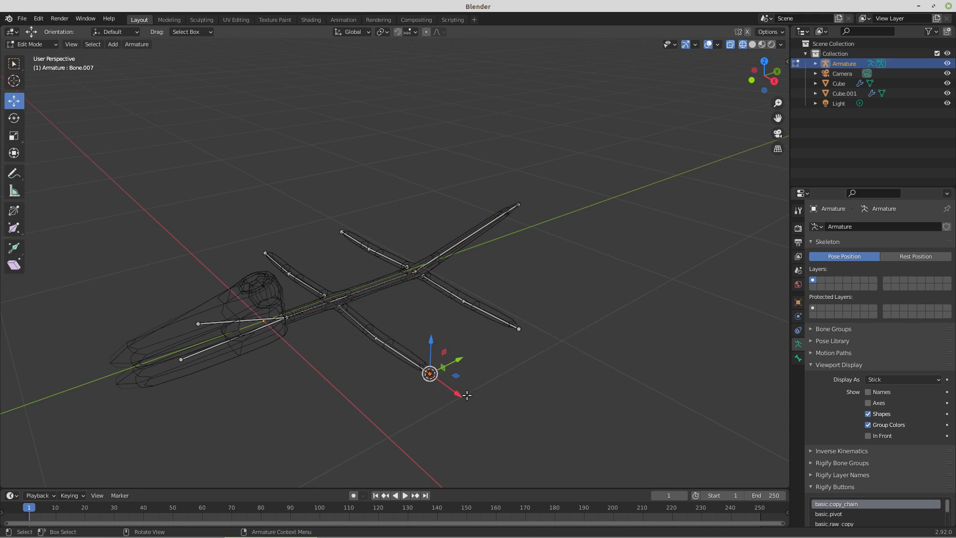
key(shift+a)
click(518, 329)
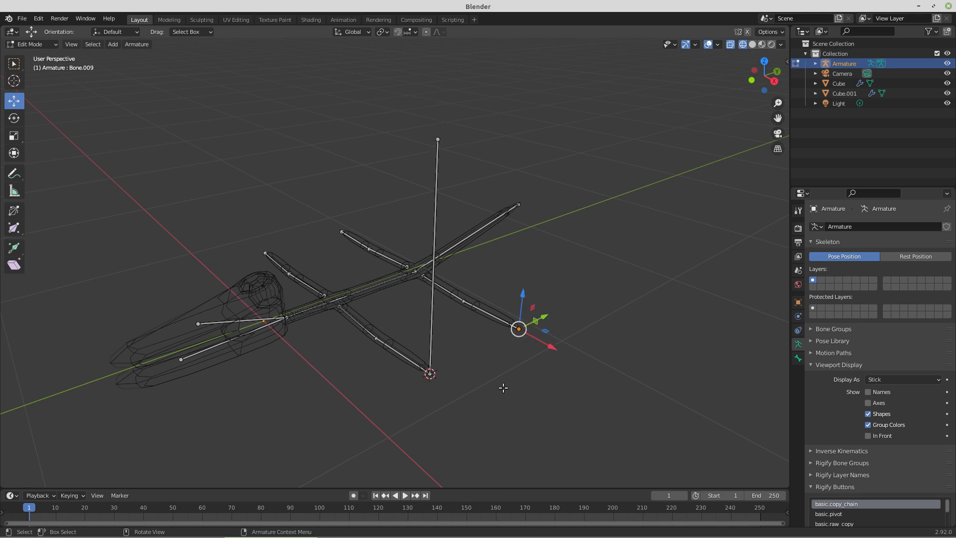
key(shift+s)
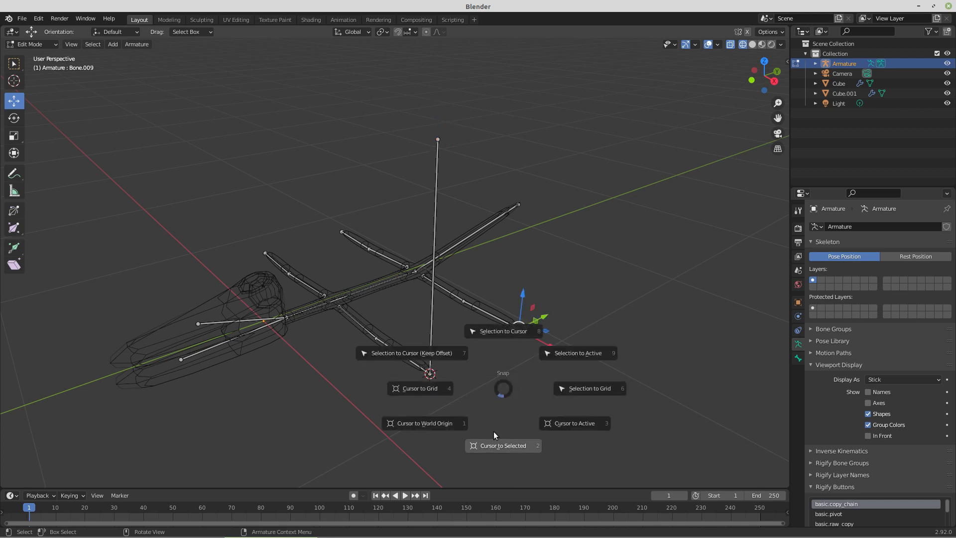
click(495, 445)
key(shift+a)
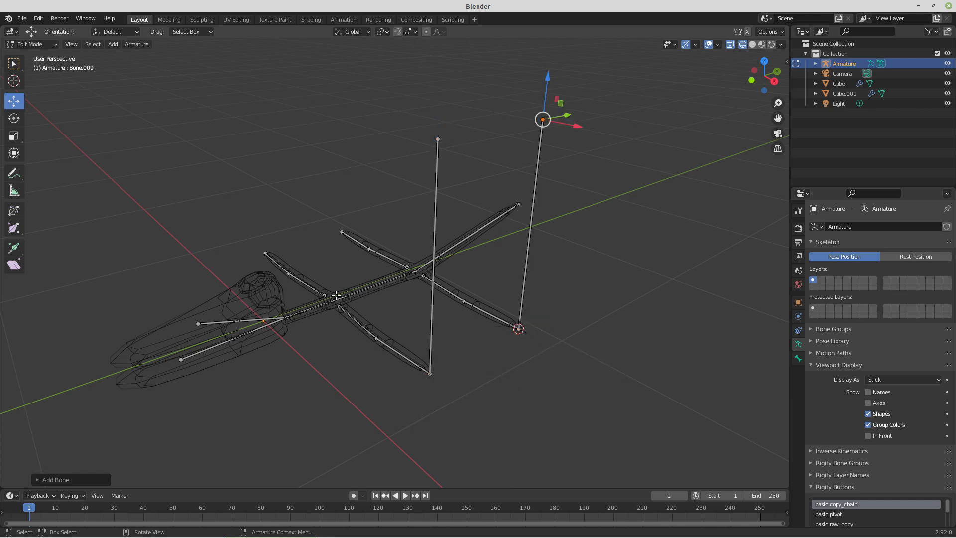
Add a new bone at the foot end of the front and hind legs on the -X side, snapping the 3D cursor to each.
click(264, 253)
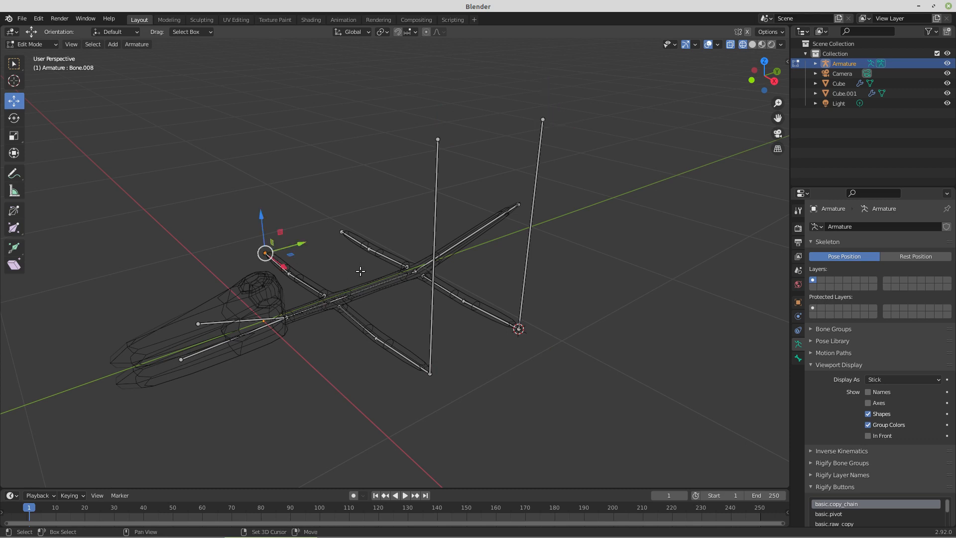
key(shift+s)
click(361, 326)
key(shift+a)
click(341, 232)
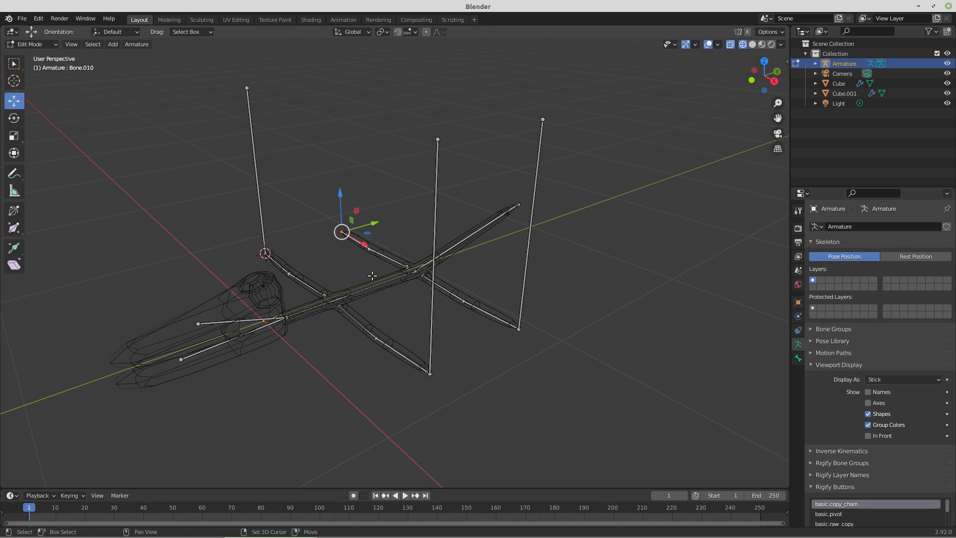
key(shift+s)
click(371, 334)
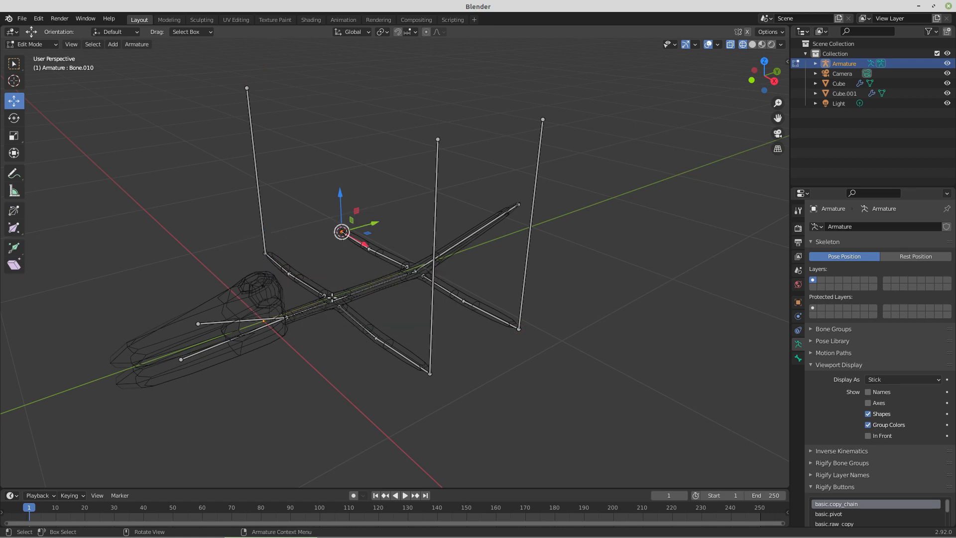
key(shift+a)
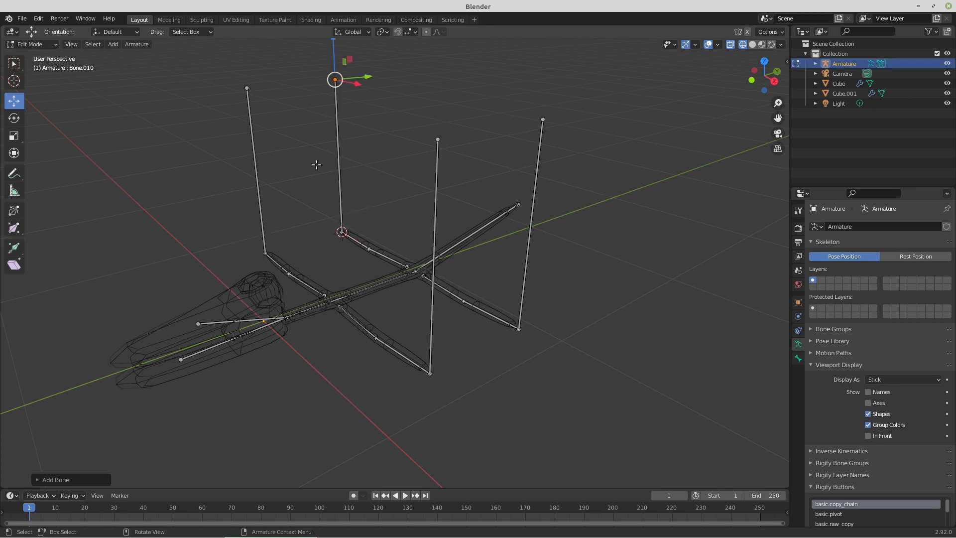
Move the tips of all four foot bones down and toward the tail so the bones lie nearly flat, about 0.24 m long.
shift+click(247, 88)
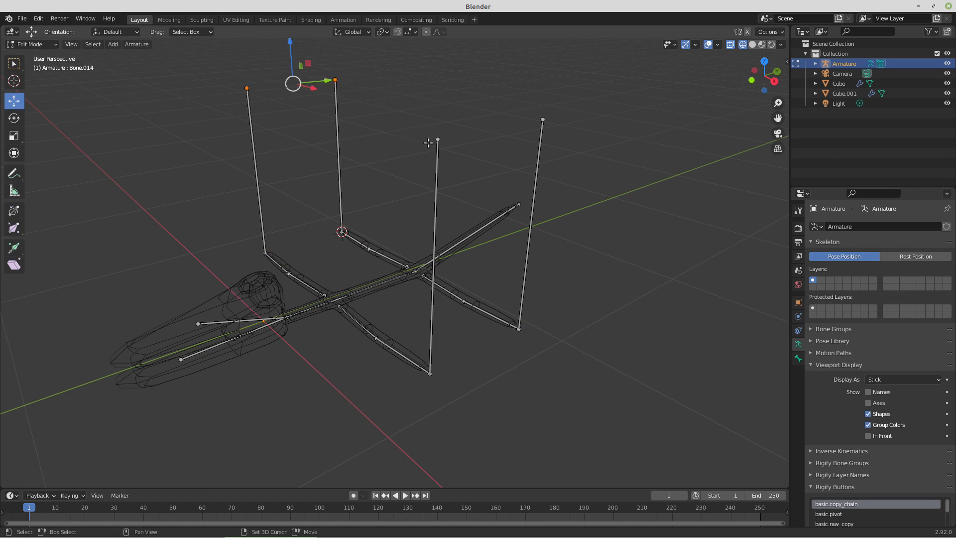
shift+click(437, 140)
shift+click(543, 120)
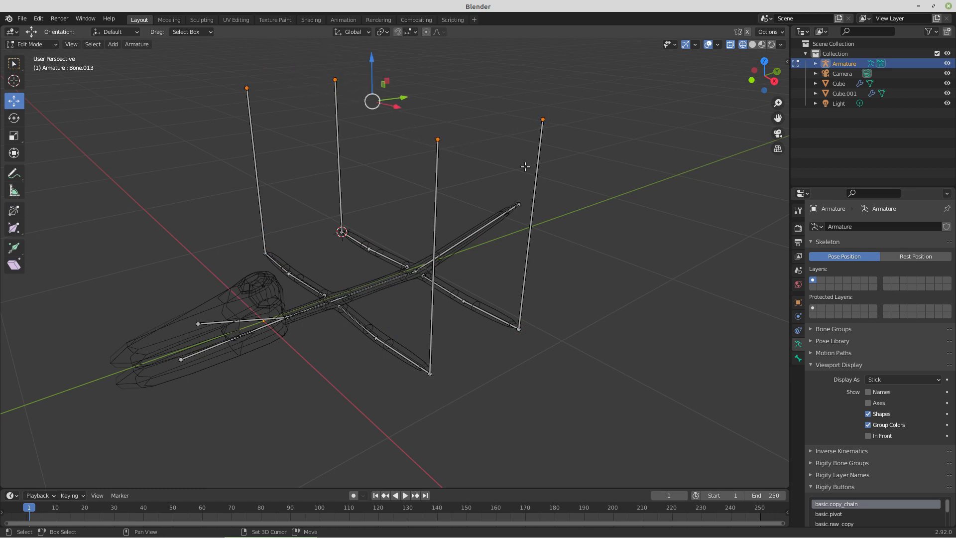
key(KP_3)
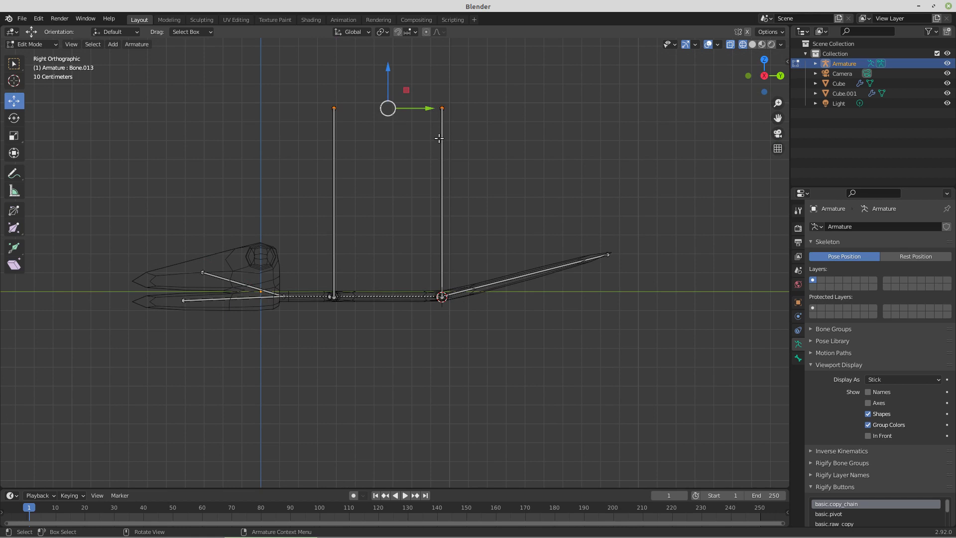
key(g)
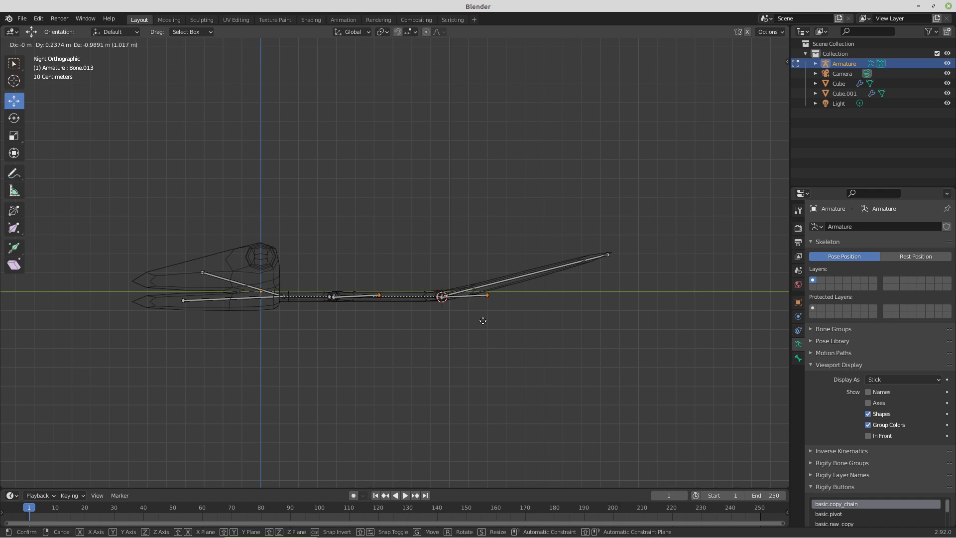
click(480, 324)
Add a new bone at the knee joint of both front legs, snapping the 3D cursor to each knee.
middle_drag(424, 321, 464, 363)
click(291, 261)
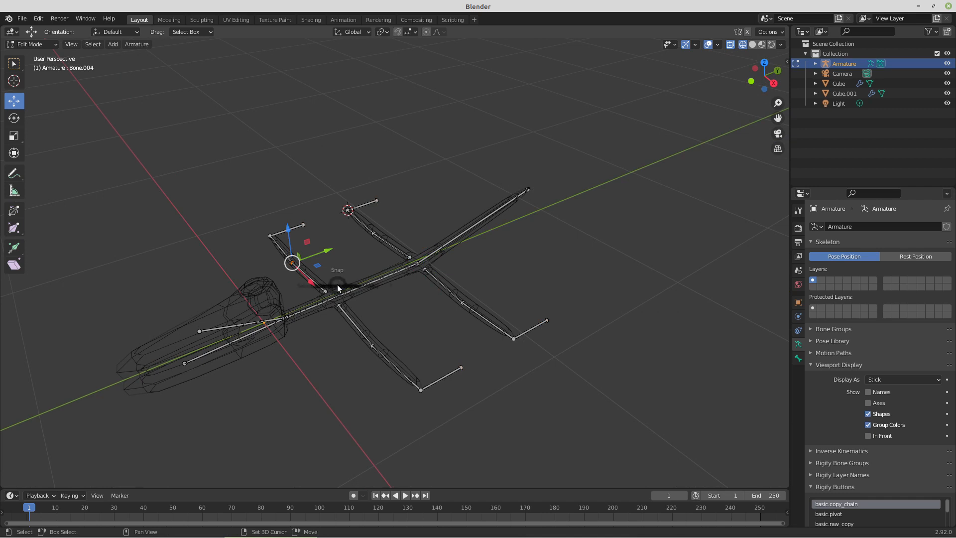
key(shift+s)
click(339, 341)
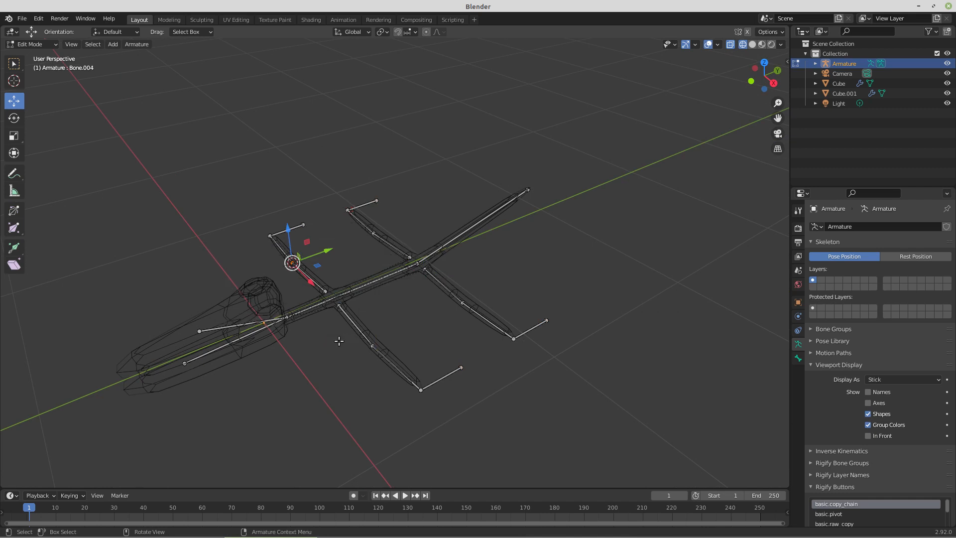
key(shift+a)
click(376, 347)
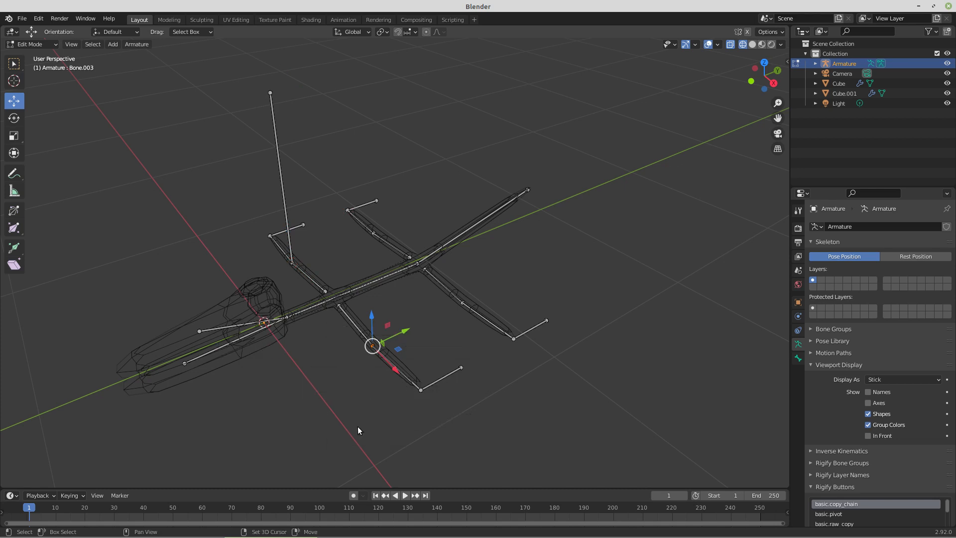
key(shift+s)
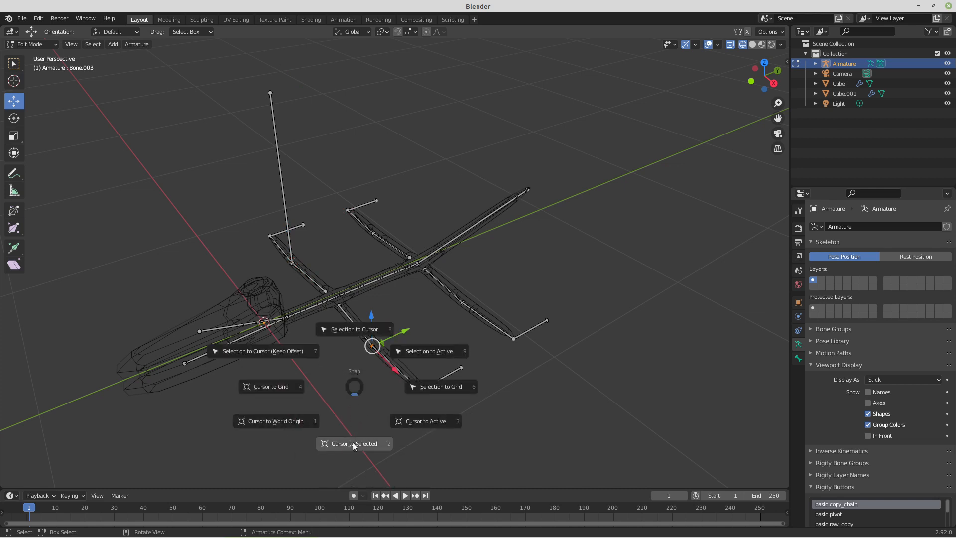
click(353, 444)
key(shift+a)
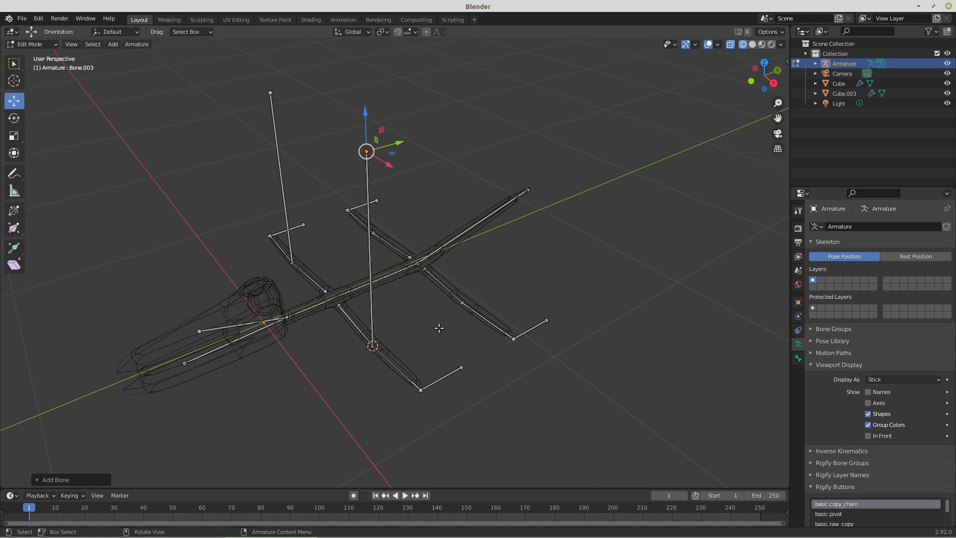
Add a new bone at the knee joint of both hind legs, snapping the 3D cursor to each knee.
click(460, 305)
key(shift+s)
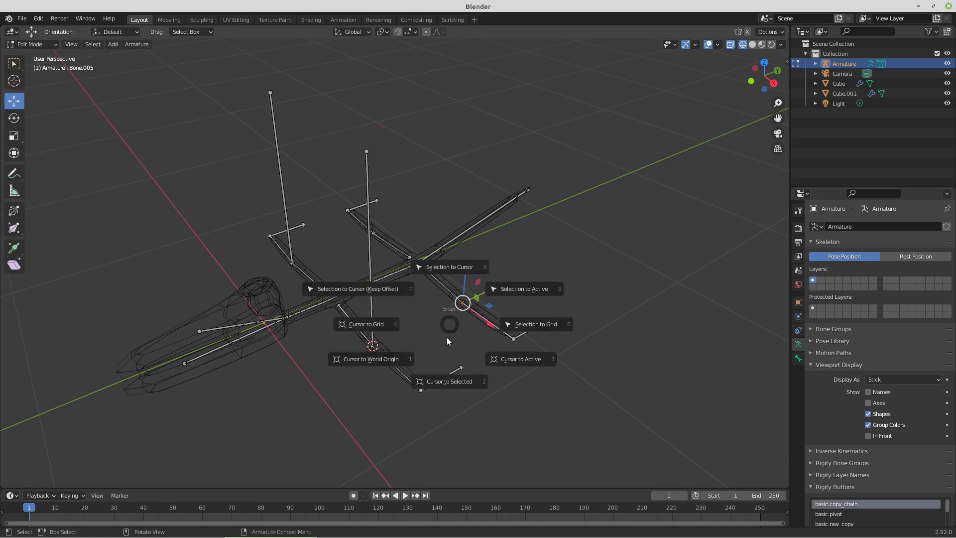
click(446, 381)
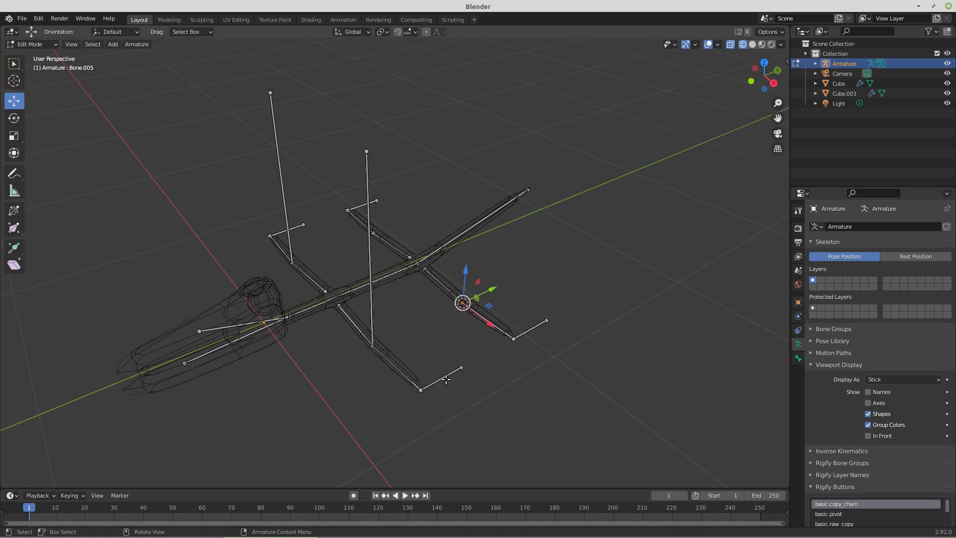
key(shift+a)
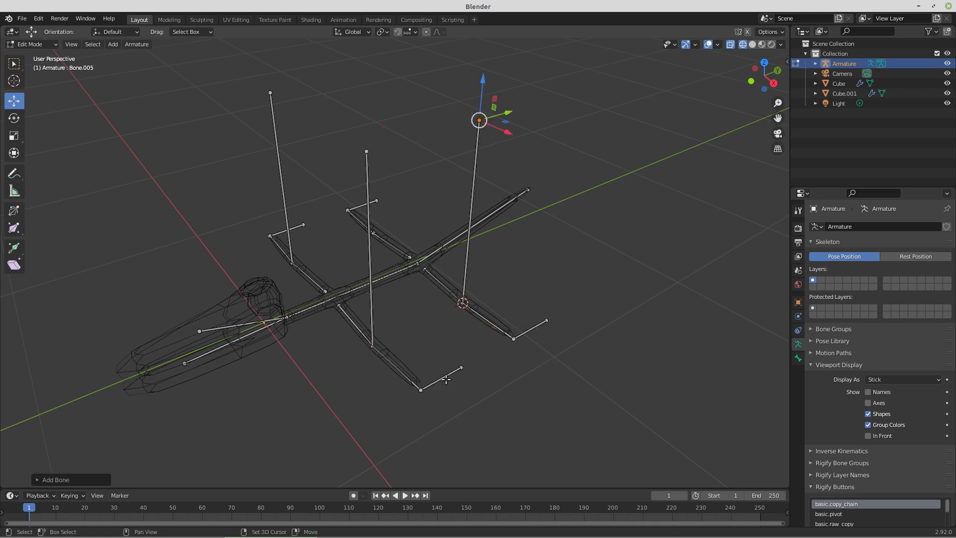
click(375, 231)
key(shift+s)
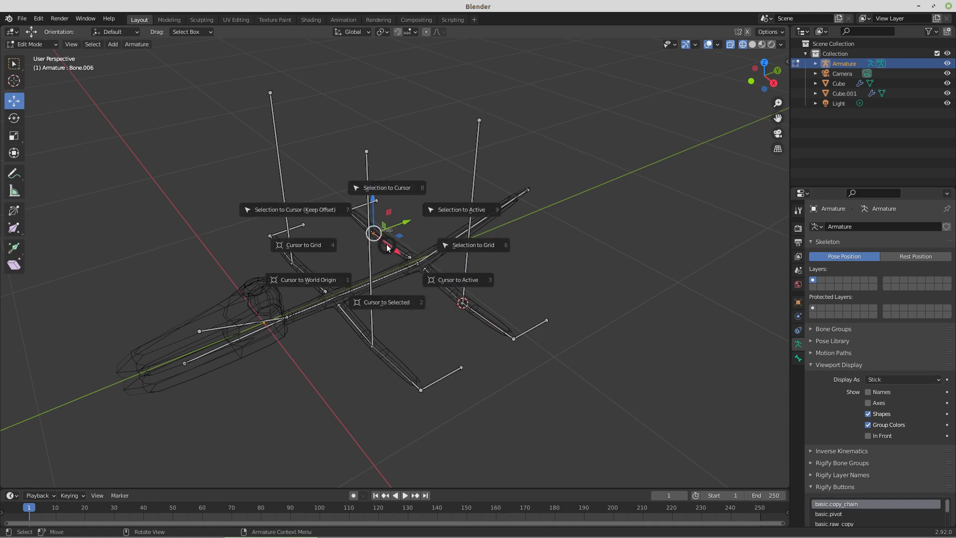
click(377, 304)
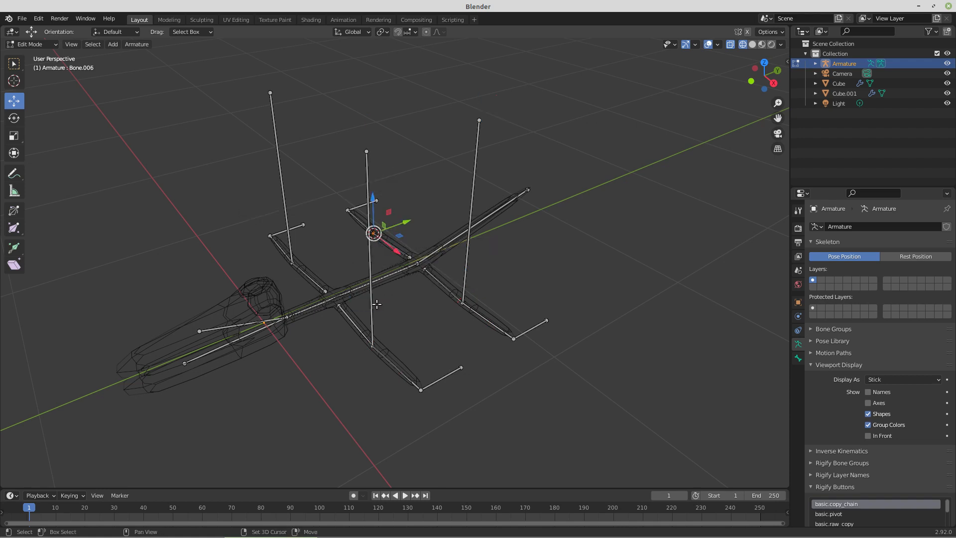
key(shift+a)
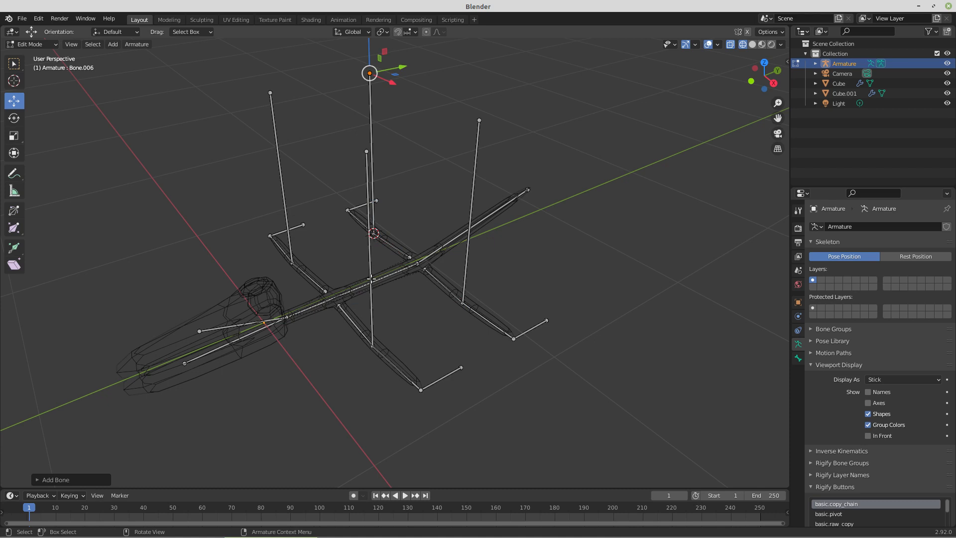
Lower the tips of all four knee bones along Z so each upright bone is about 0.12 m tall.
key(KP_3)
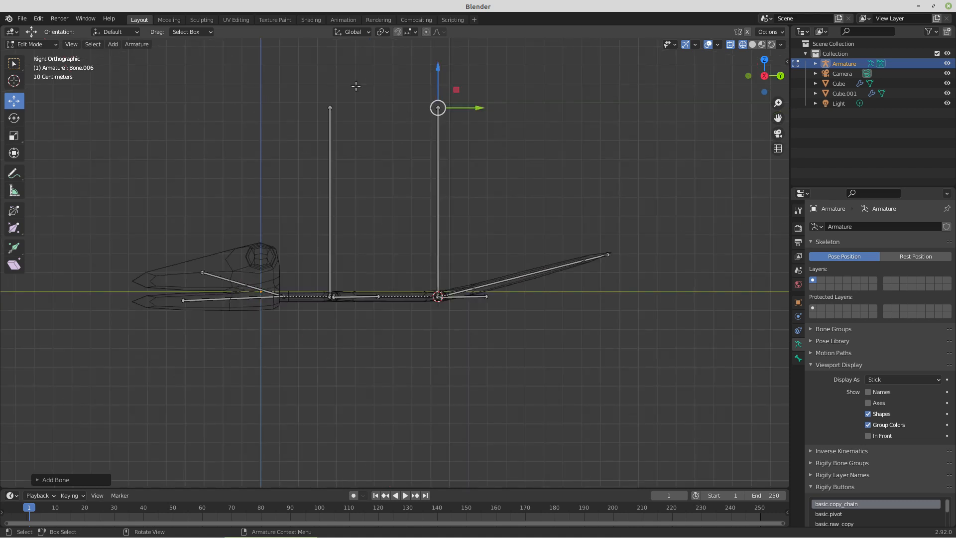
drag(297, 75, 532, 156)
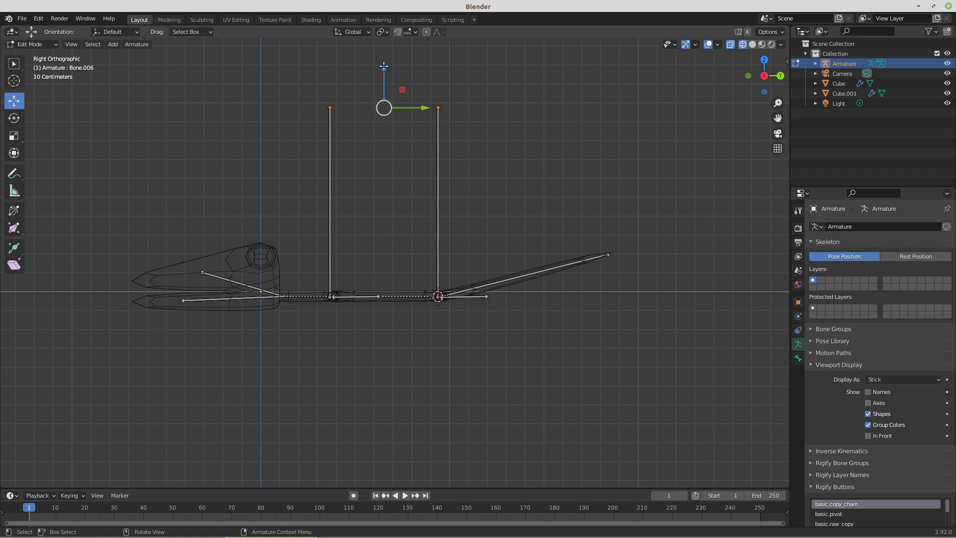
drag(383, 66, 374, 237)
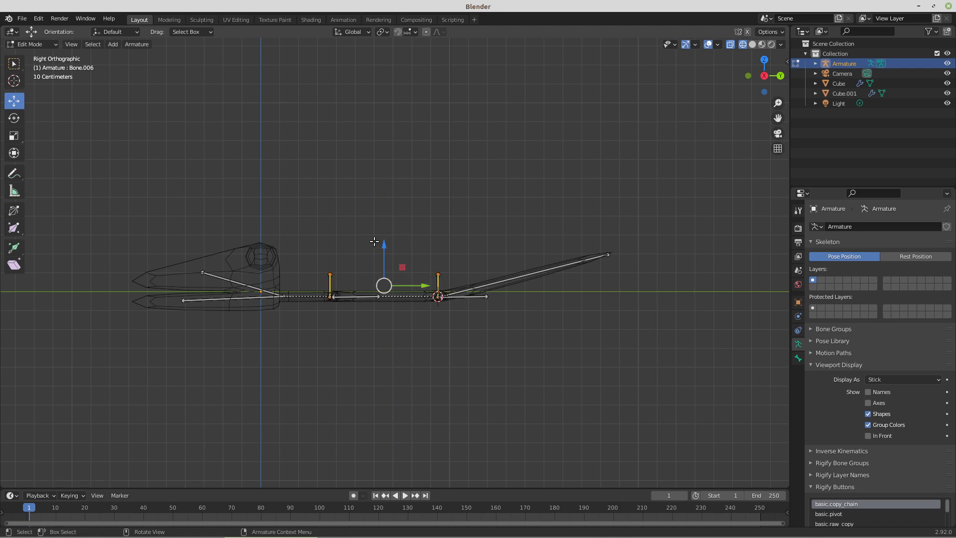
Move the four selected knee bones together along Y, far out in front of the animal's head.
scroll(375, 241, down, 10)
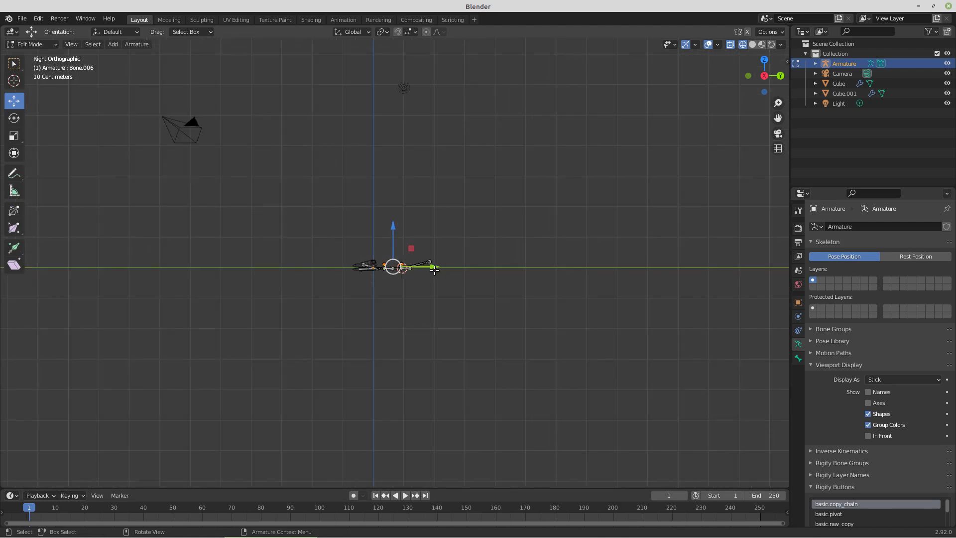
drag(436, 267, 161, 266)
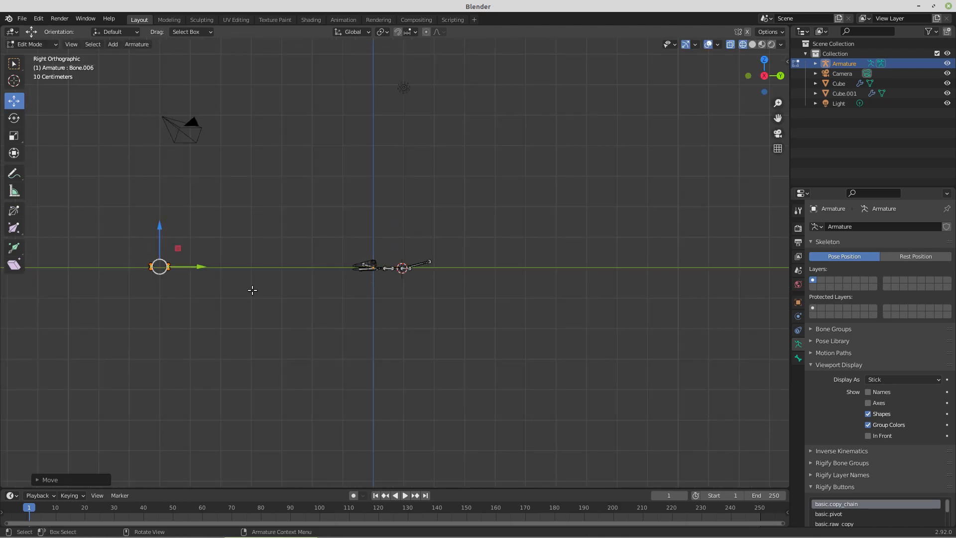
Parent the left hind knee bone to the left hind foot bone, keeping its offset.
middle_drag(252, 288, 271, 330)
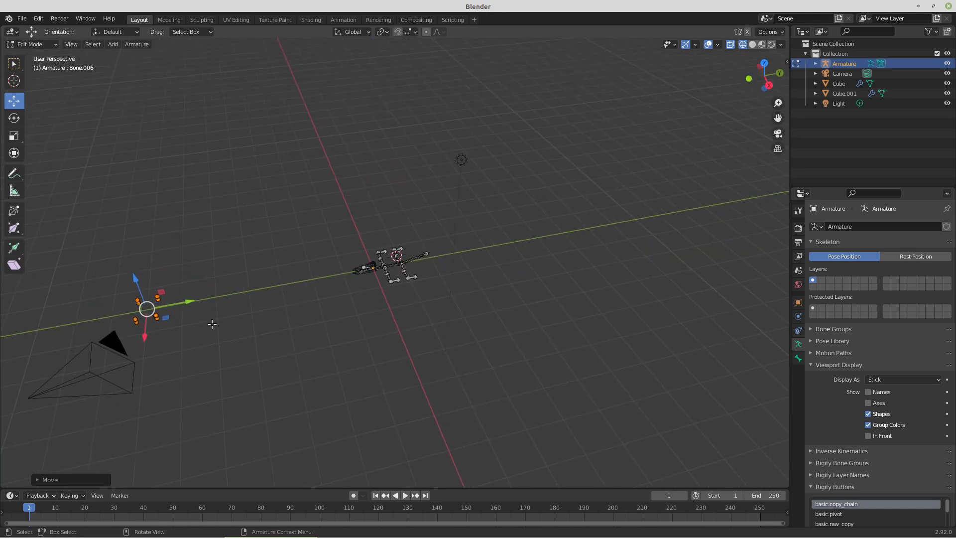
shift+middle_drag(225, 323, 301, 278)
scroll(304, 293, up, 4)
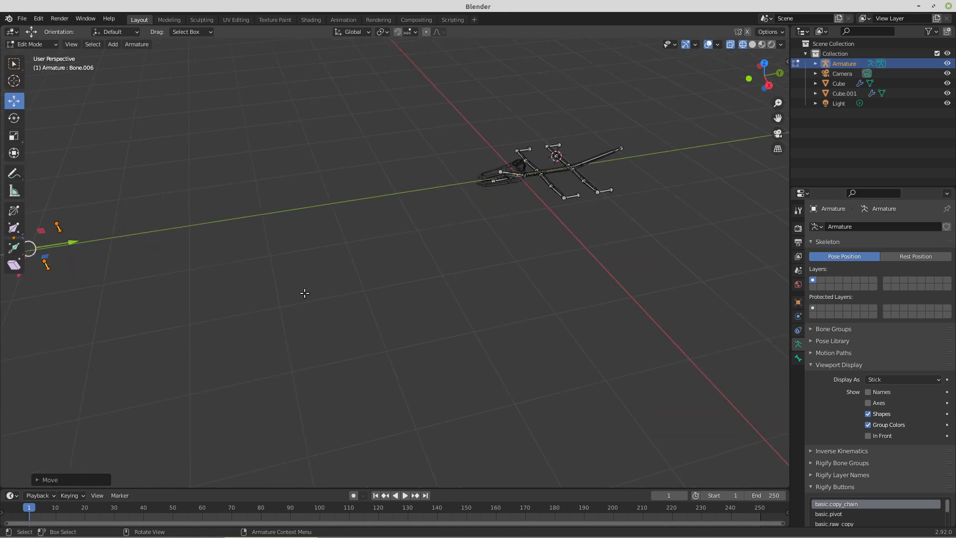
click(47, 266)
middle_drag(168, 256, 182, 243)
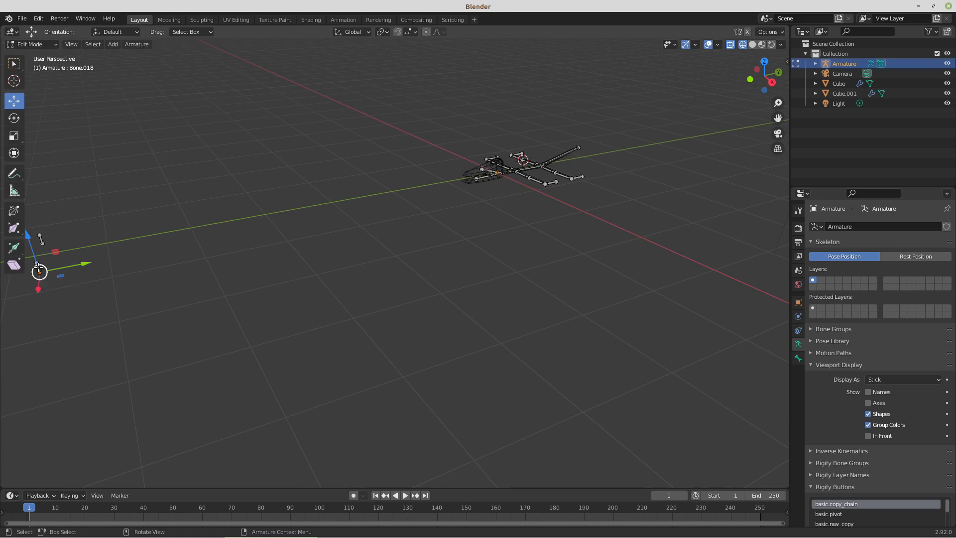
click(38, 267)
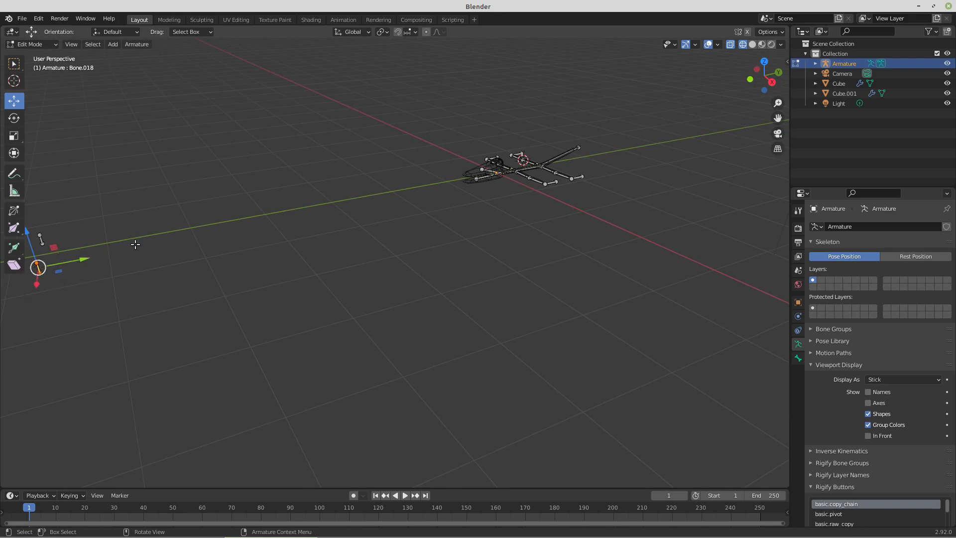
shift+click(579, 177)
shift+click(576, 178)
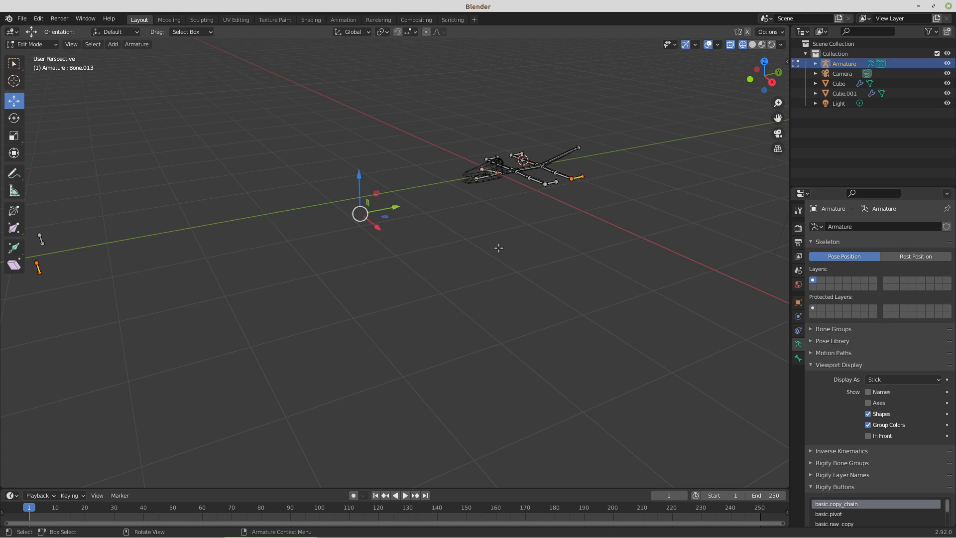
key(ctrl+p)
click(499, 249)
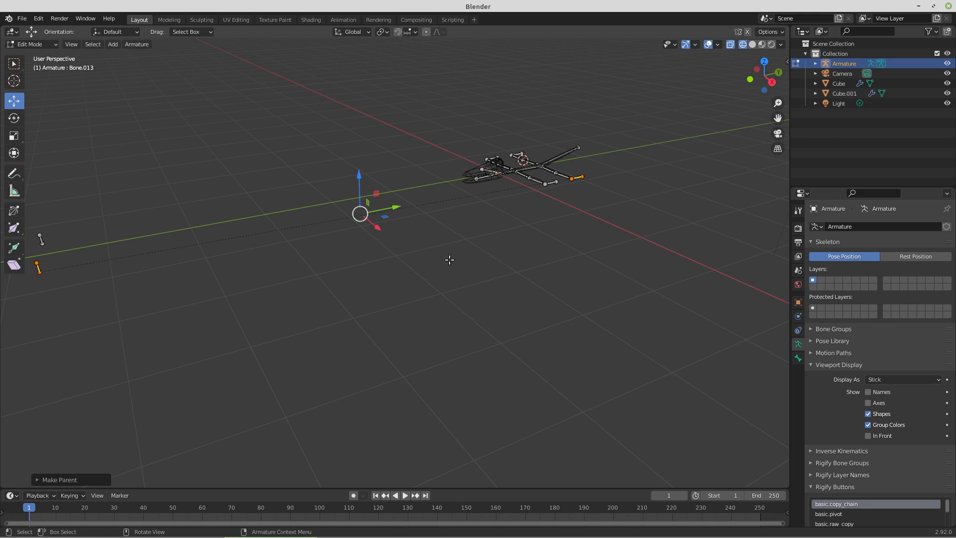
Parent the left front knee bone to the left front foot bone with Keep Offset.
scroll(189, 281, down, 1)
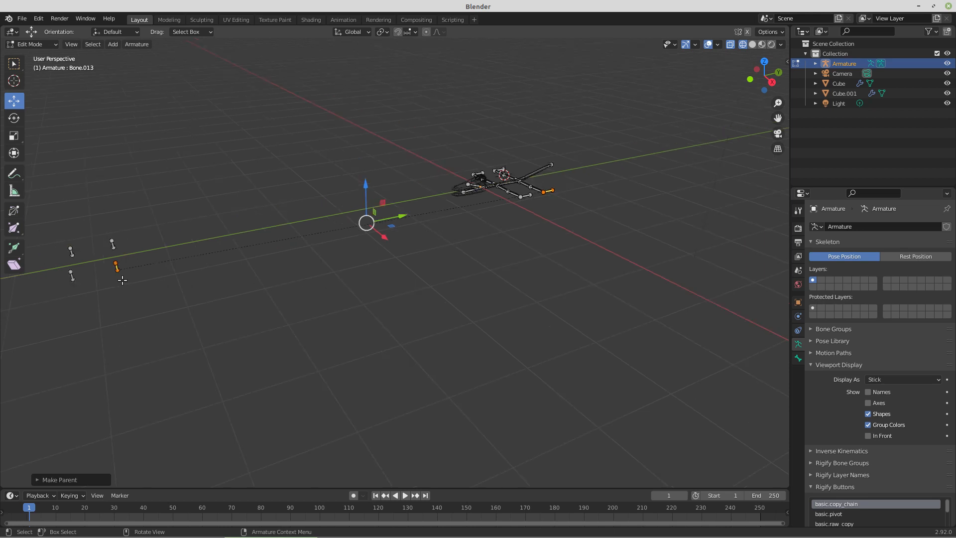
click(72, 274)
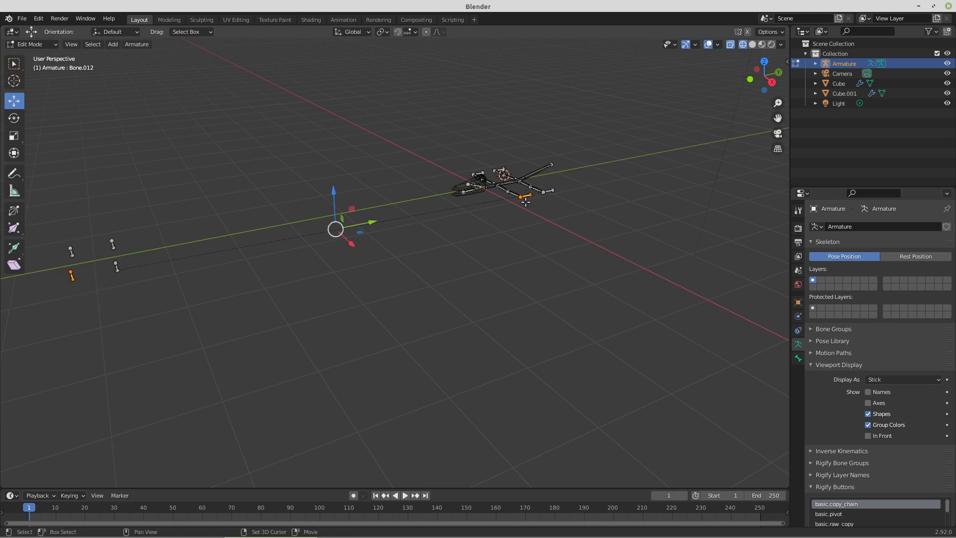
shift+click(526, 196)
key(ctrl+p)
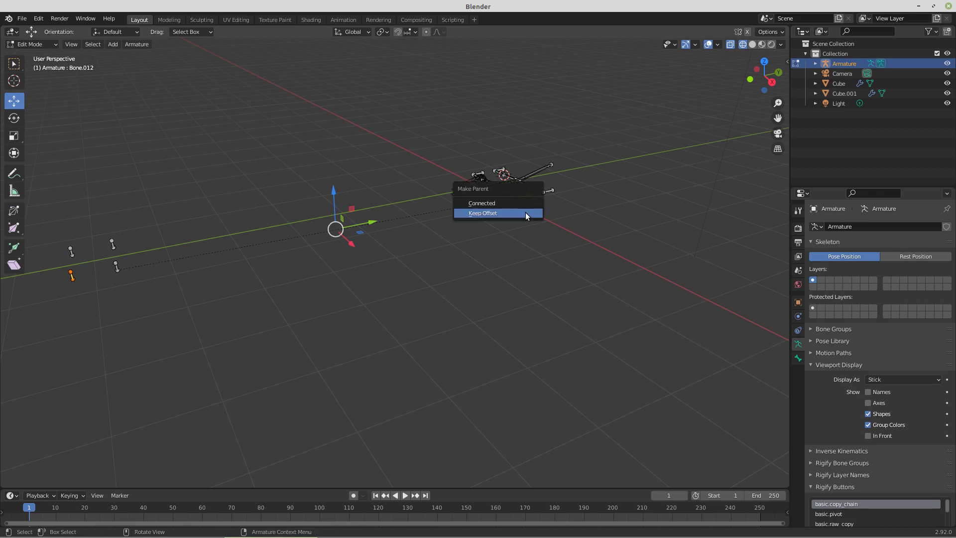
click(525, 213)
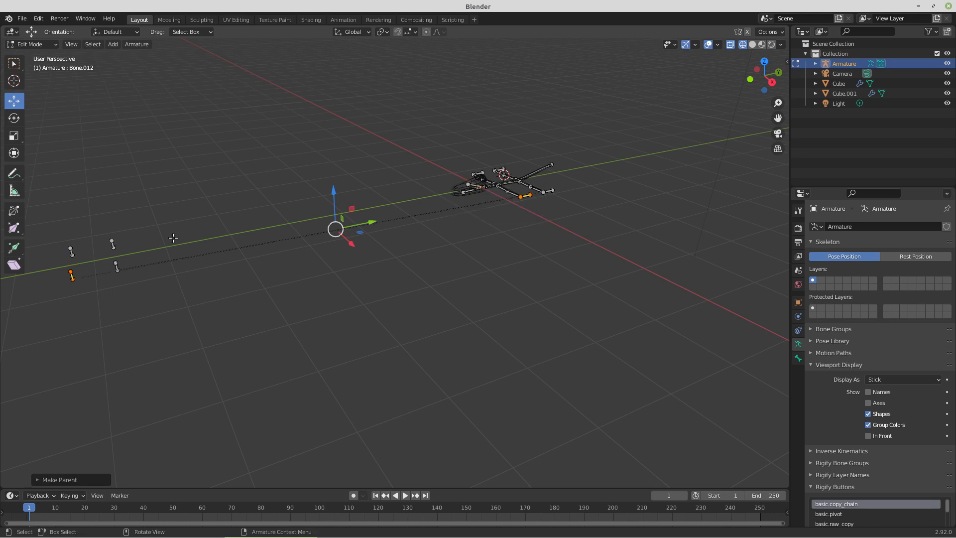
Parent the right hind knee bone to the right hind foot bone with Keep Offset.
click(113, 245)
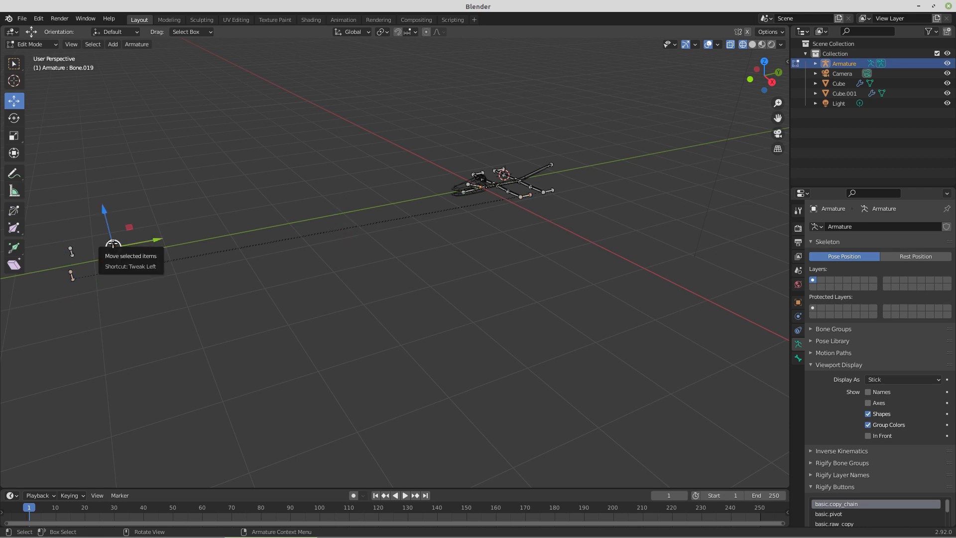
middle_drag(148, 245, 145, 246)
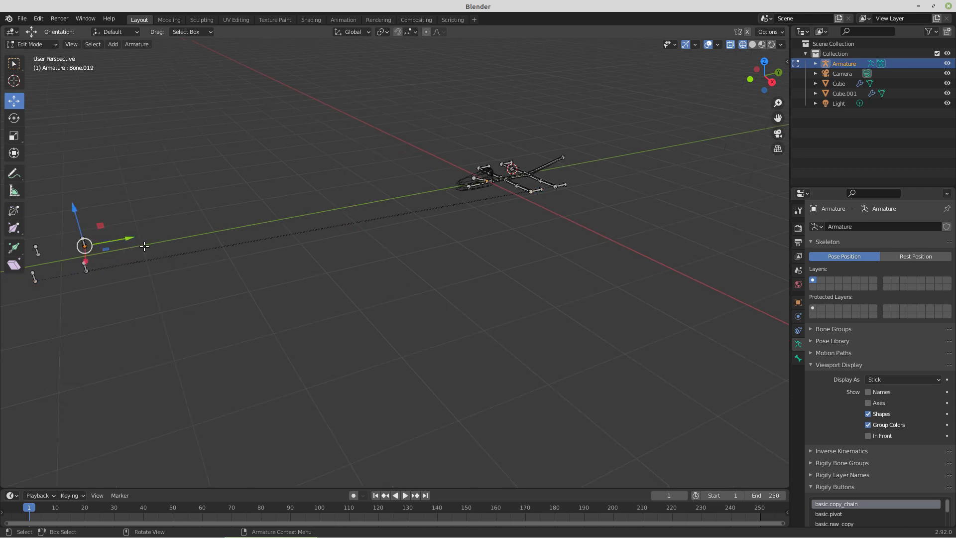
key(ctrl+z)
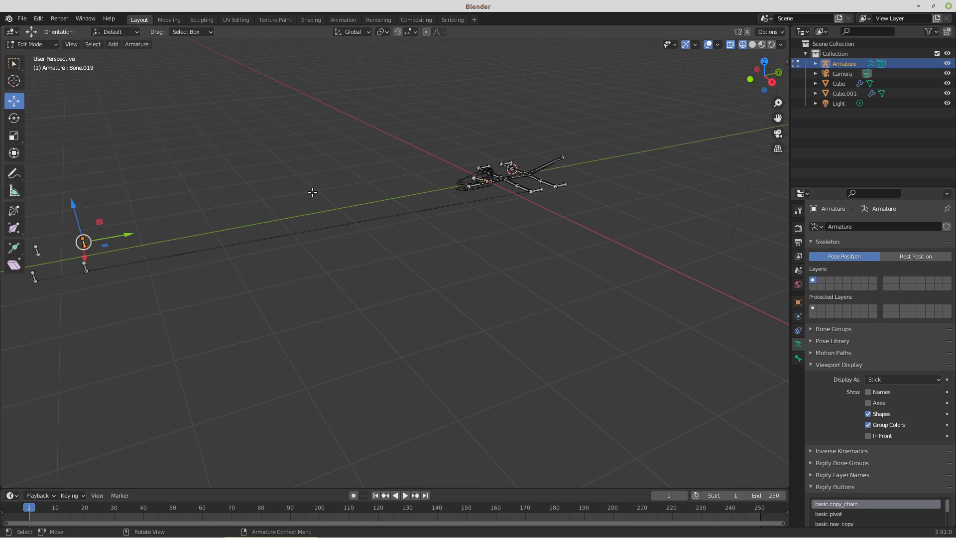
middle_drag(424, 200, 604, 249)
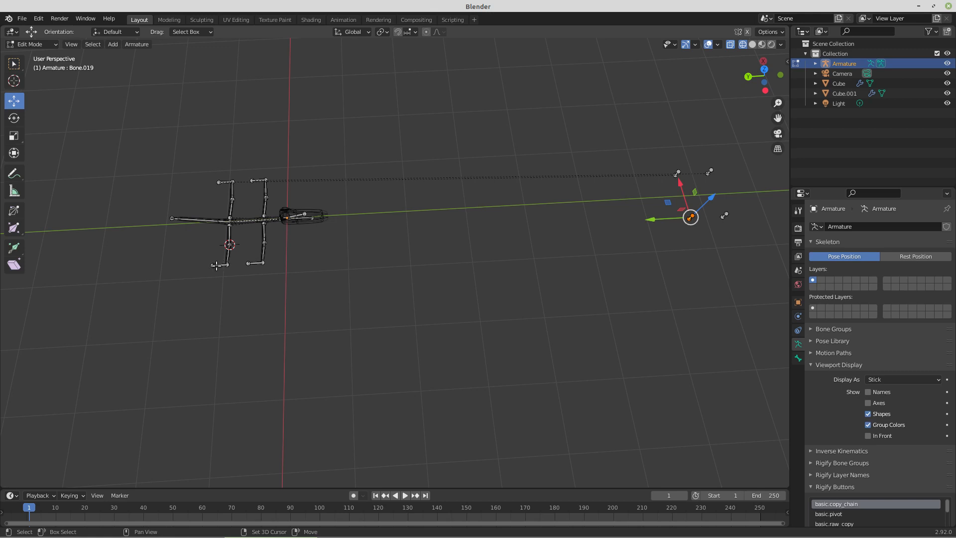
shift+click(218, 265)
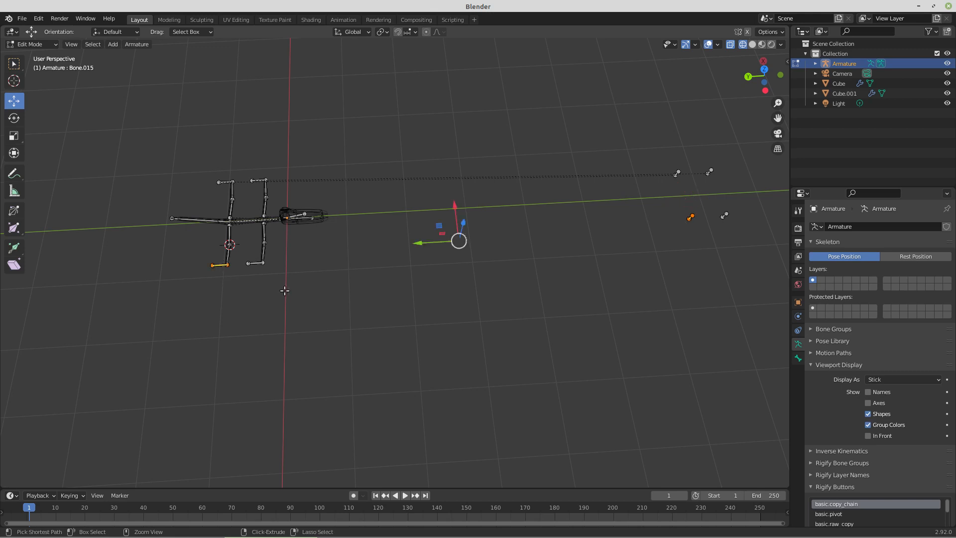
key(ctrl+p)
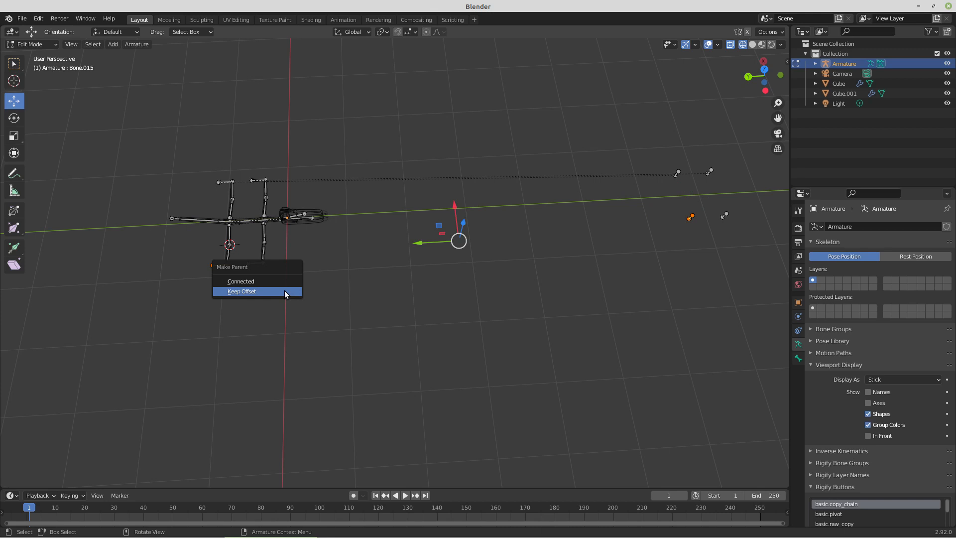
click(285, 291)
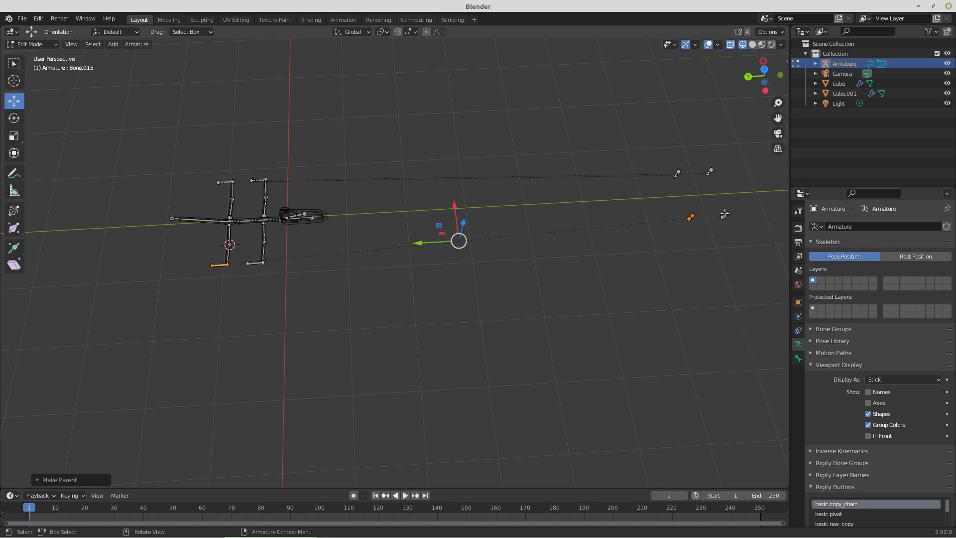
Parent the right front knee bone to the right front foot bone, keeping its offset.
click(724, 214)
click(726, 215)
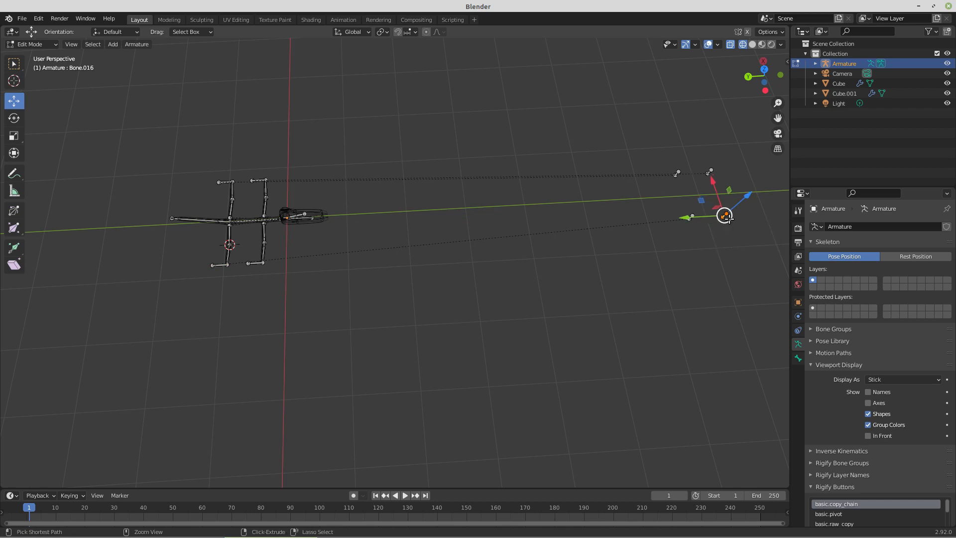
shift+click(255, 264)
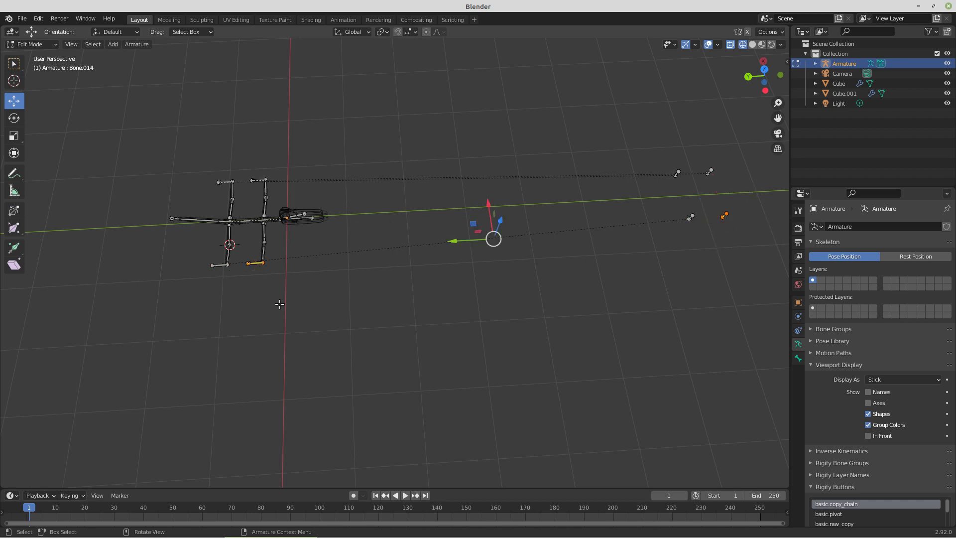
key(ctrl+p)
click(279, 304)
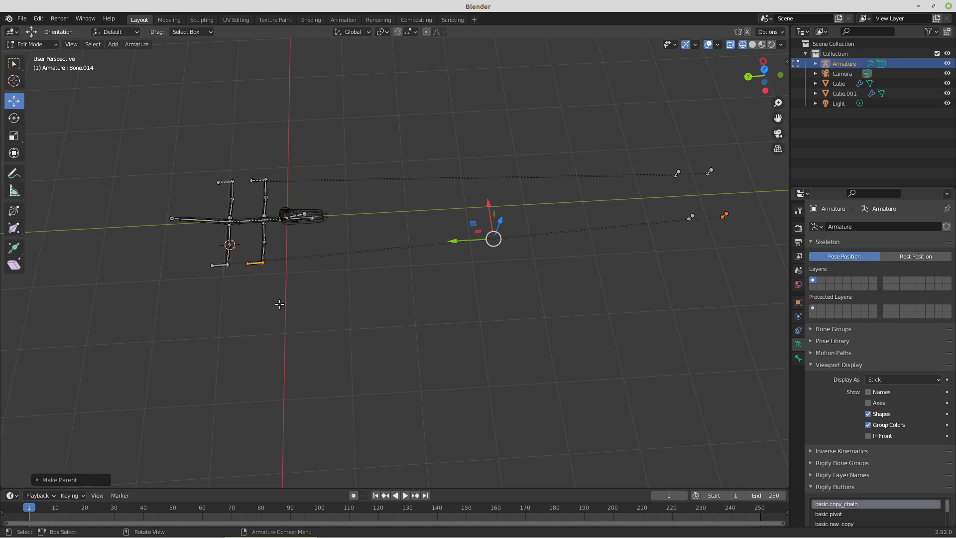
mouse_move(818, 532)
click(828, 532)
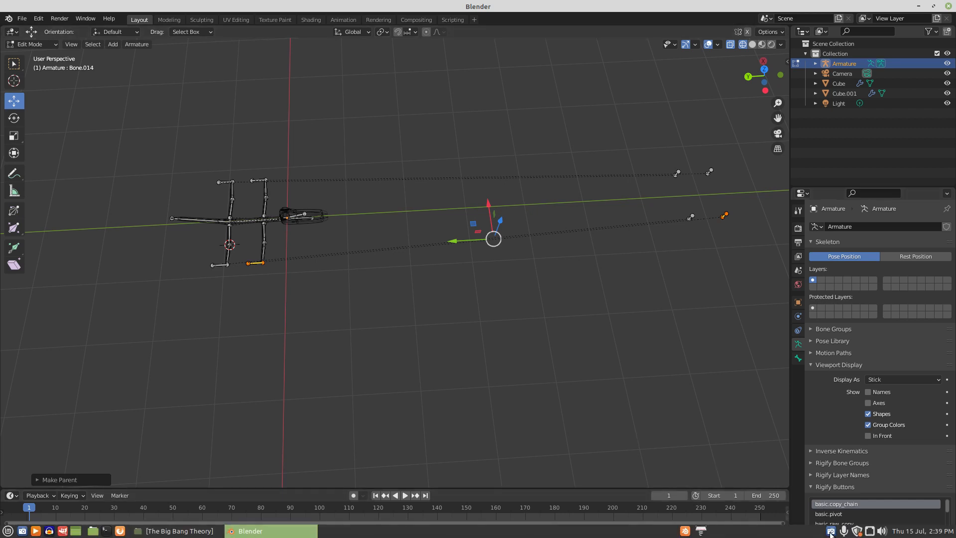
click(829, 532)
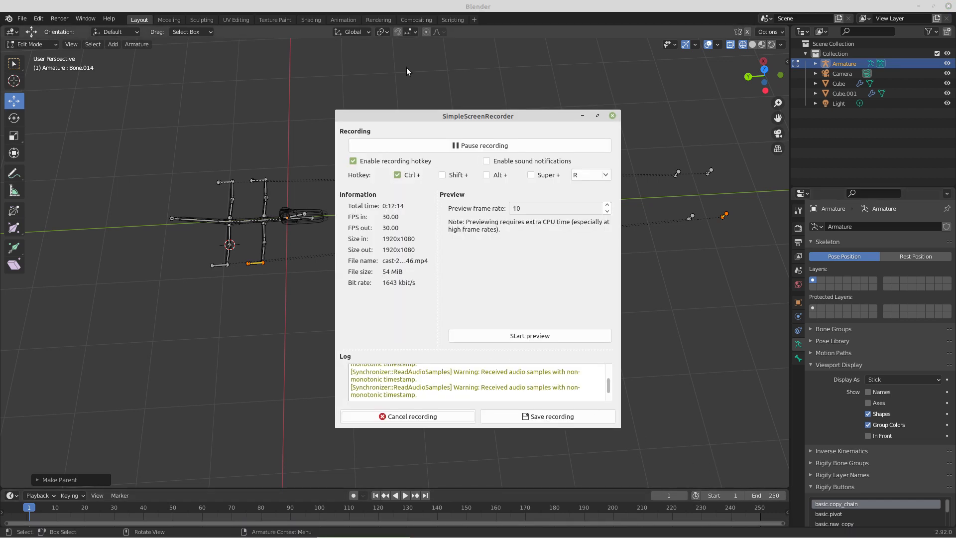
click(401, 5)
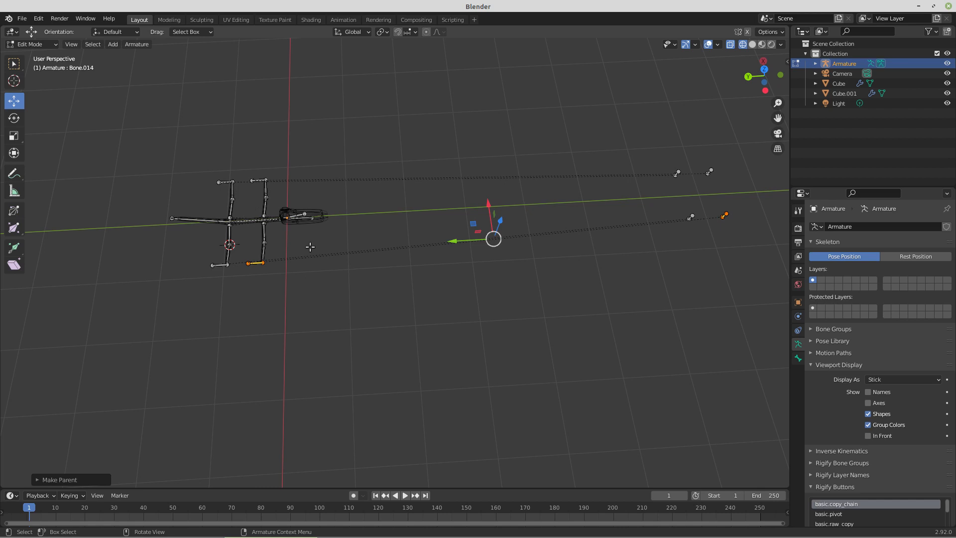
Select all leg, foot and knee bones on both sides in front view and apply Auto-Name Left/Right to them.
key(KP_1)
drag(334, 149, 400, 216)
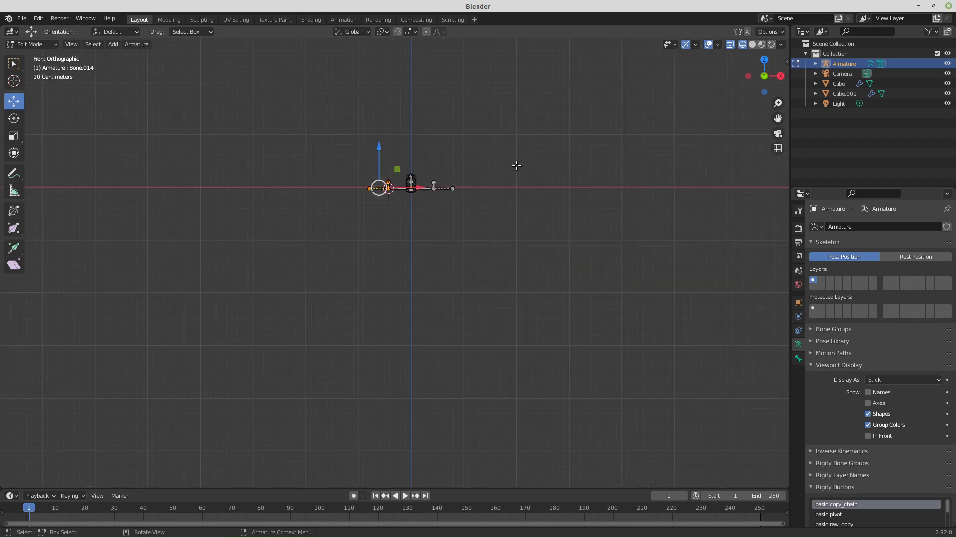
shift+drag(516, 160, 427, 218)
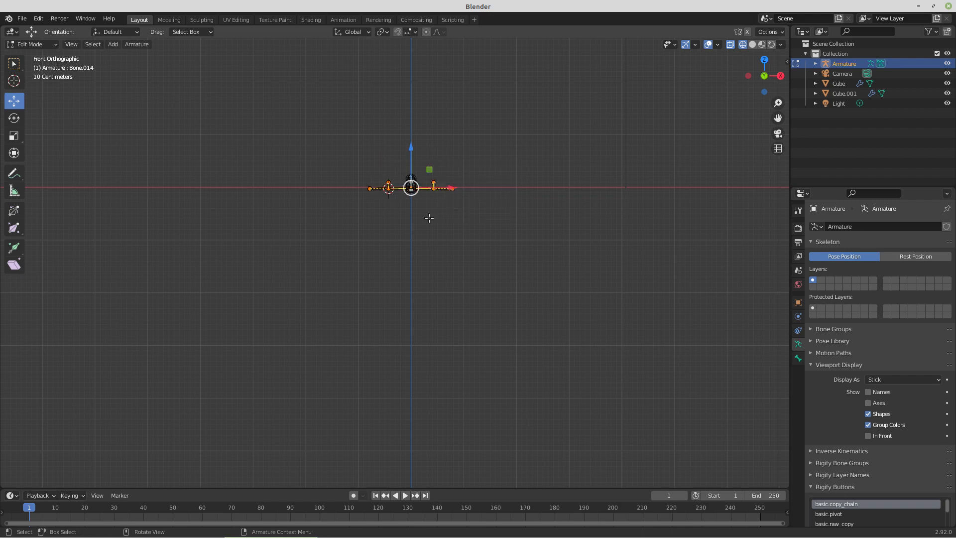
key(KP_7)
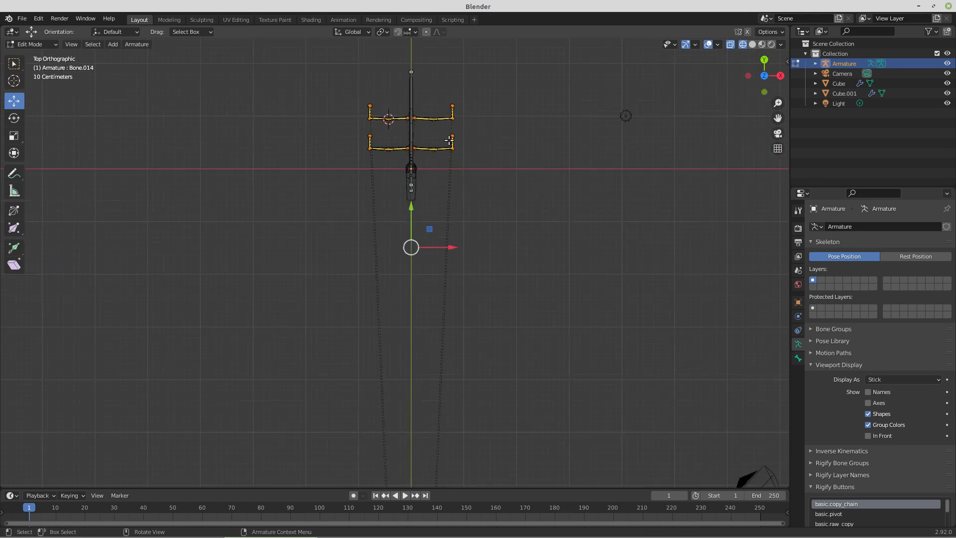
click(136, 44)
mouse_move(156, 193)
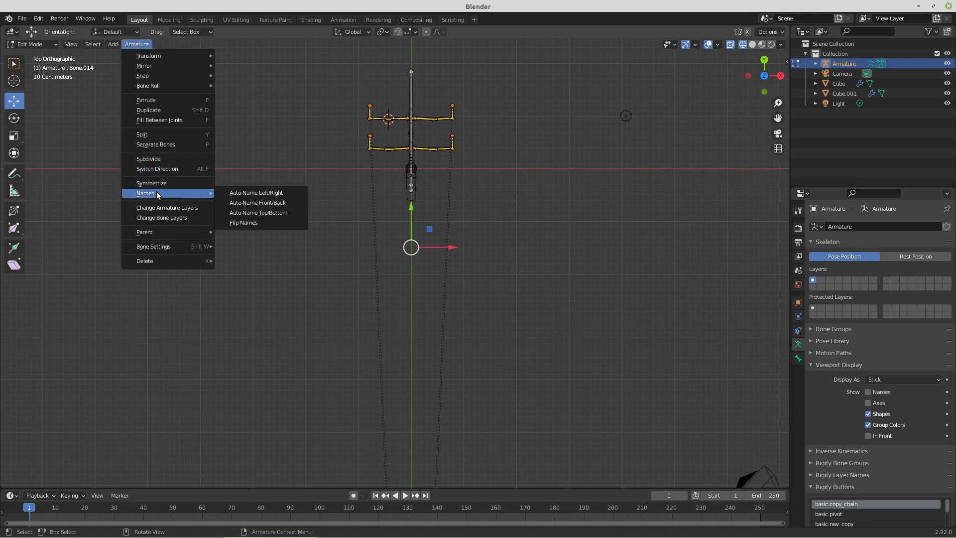
click(246, 193)
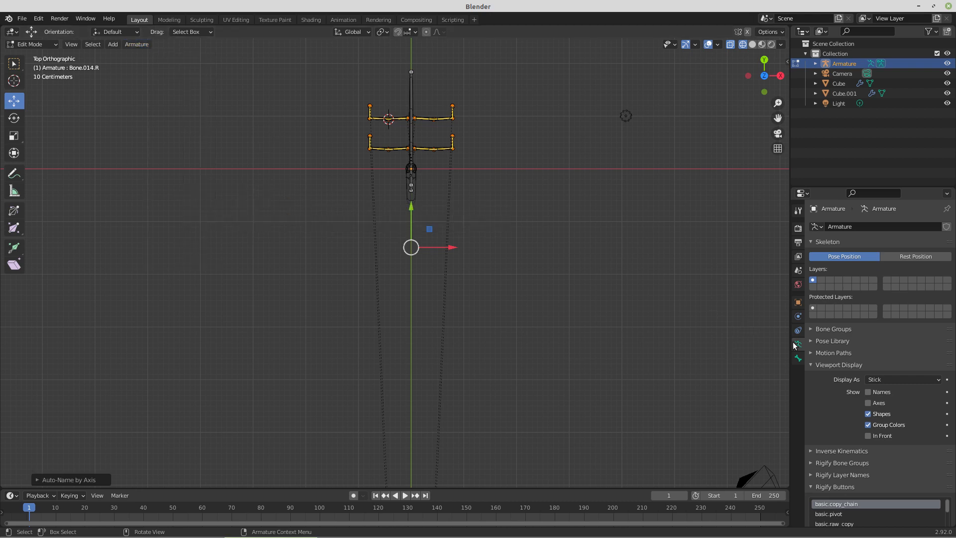
Display the bone names in the viewport and check the side suffixes on the leg, foot and knee bones.
click(868, 392)
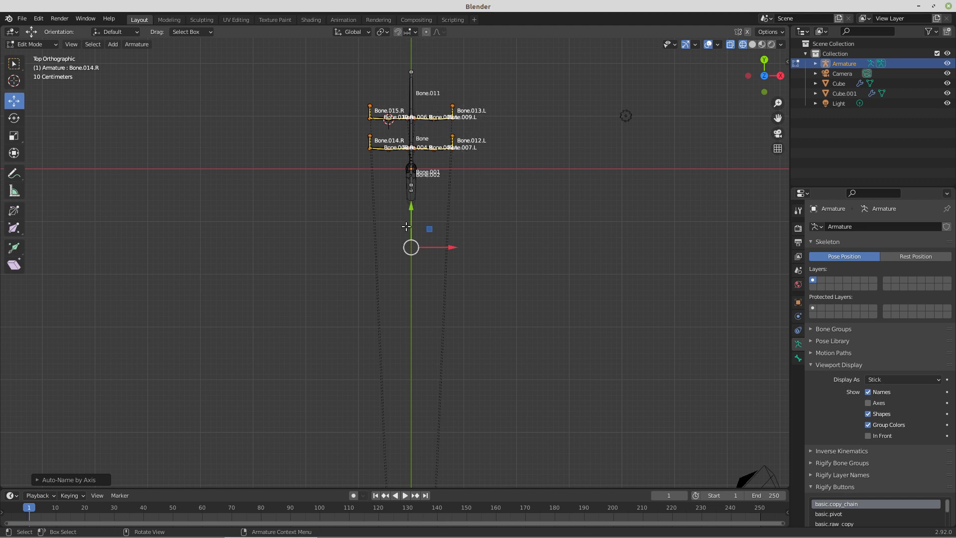
scroll(529, 225, down, 3)
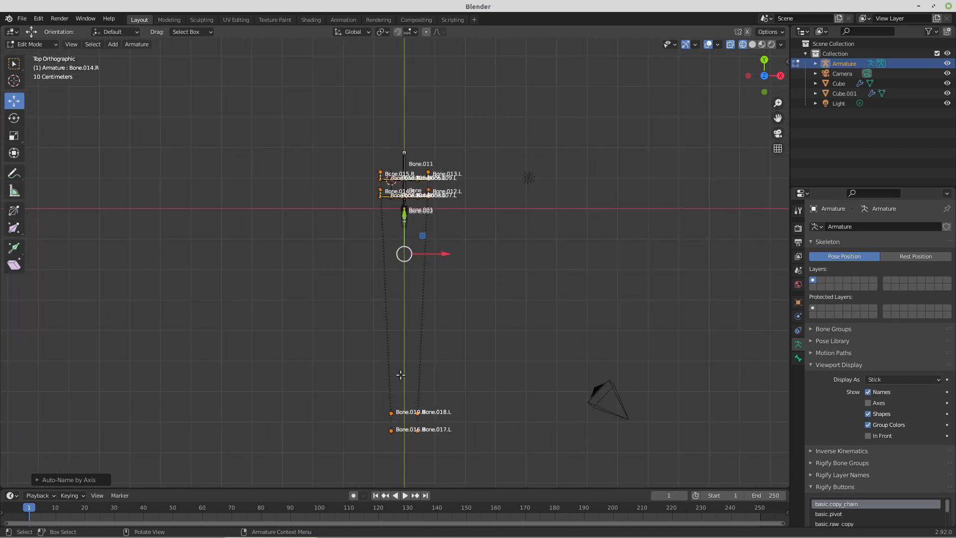
scroll(383, 214, up, 5)
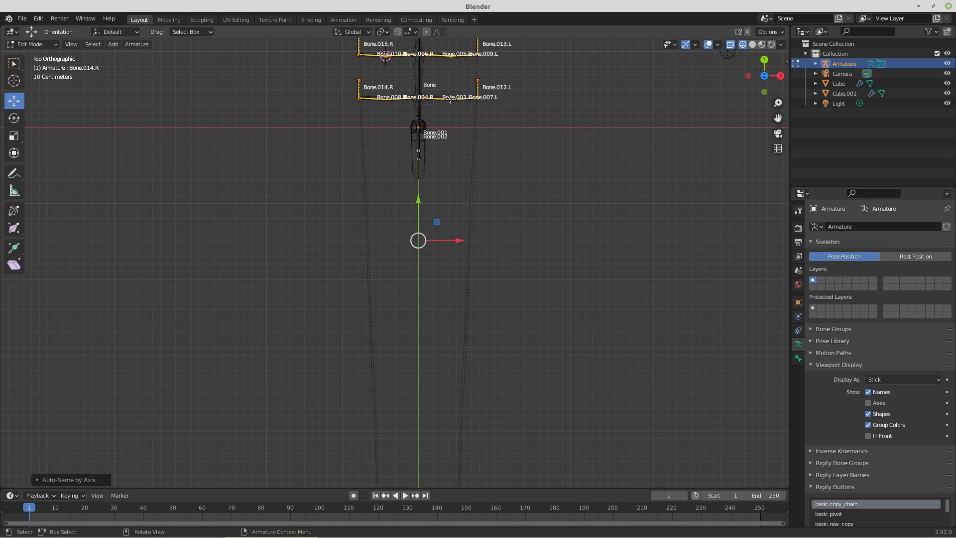
Rename the left front upper leg bone, Bone.003.L, to front.L in its bone properties and copy the base name.
click(465, 98)
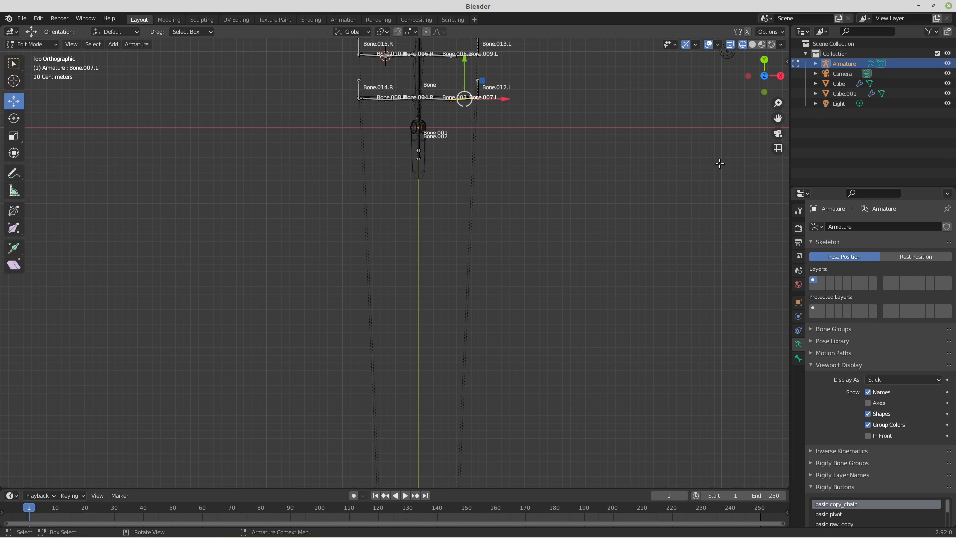
click(797, 358)
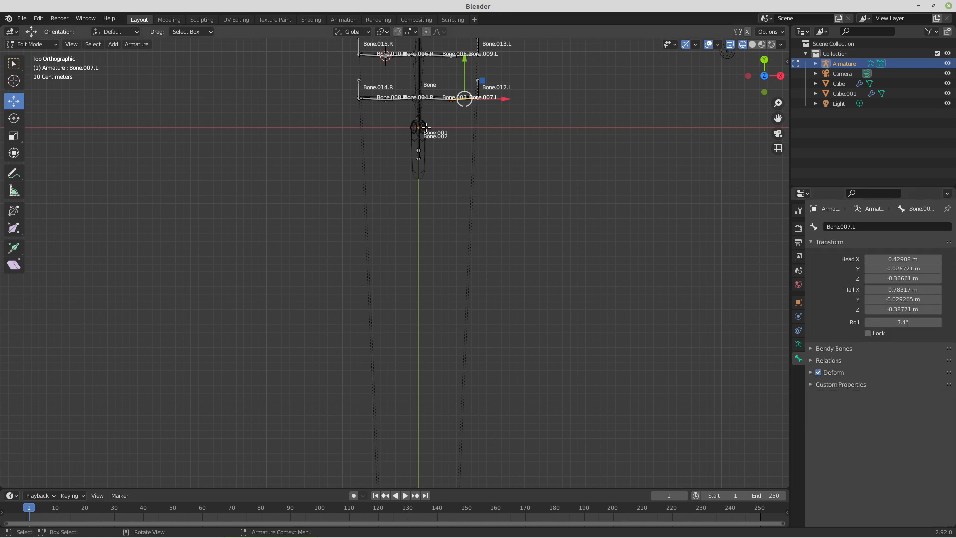
click(444, 98)
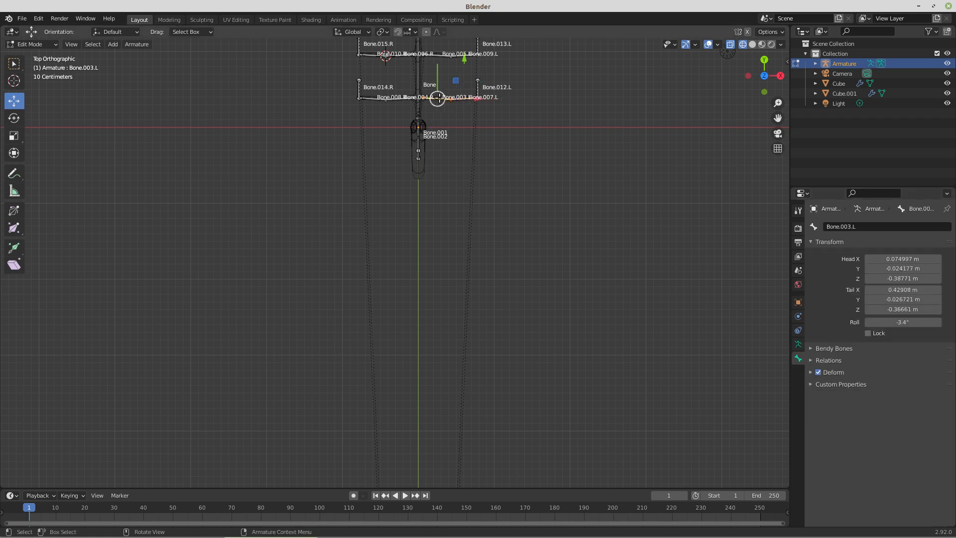
click(848, 226)
drag(850, 227, 814, 226)
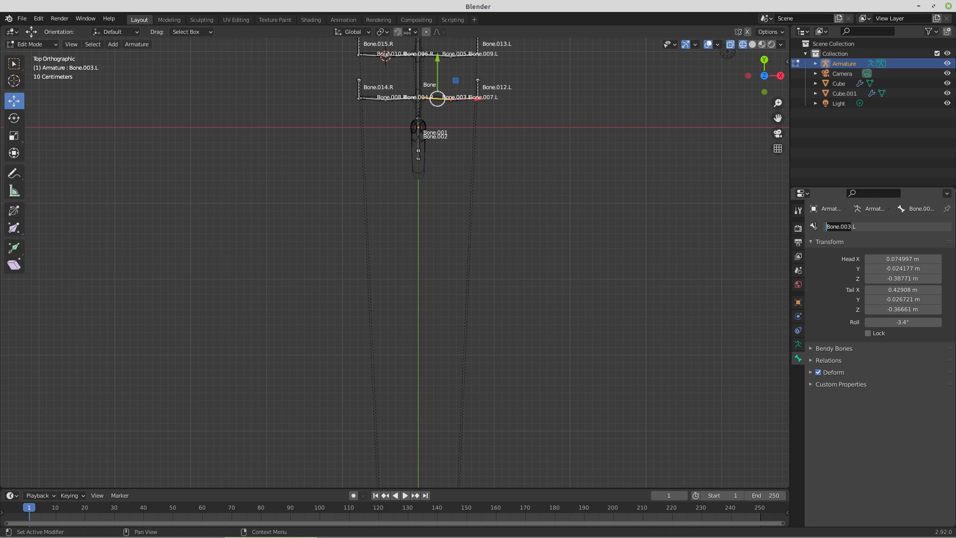
text(front)
drag(839, 226, 820, 226)
key(ctrl+c)
key(Return)
Rename the right front upper leg bone, Bone.004.R, to front.R.
click(401, 98)
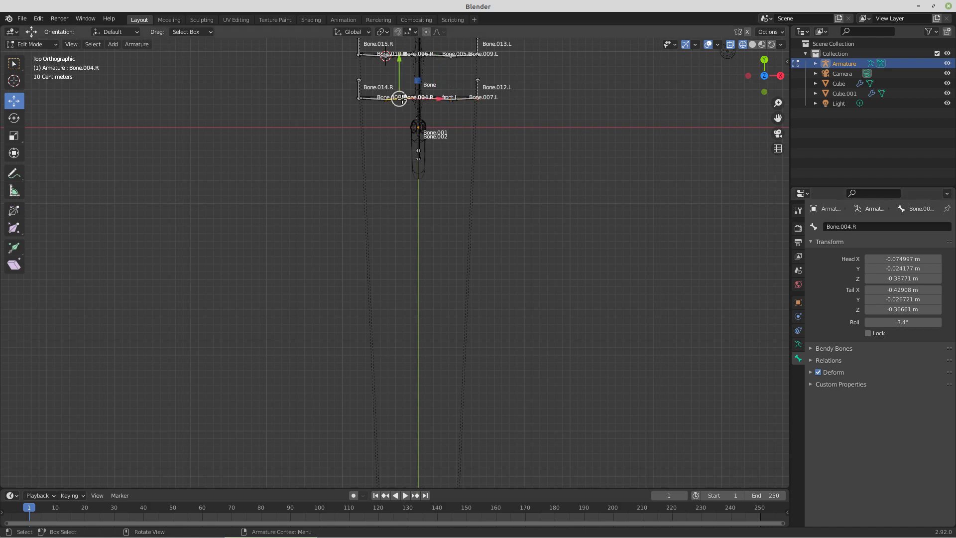
click(852, 227)
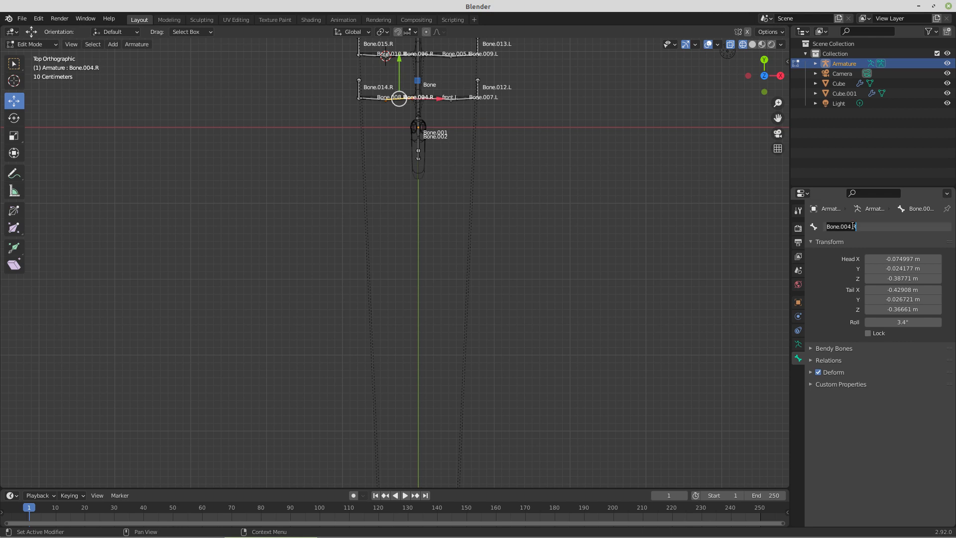
drag(851, 226, 806, 227)
text(front)
key(Return)
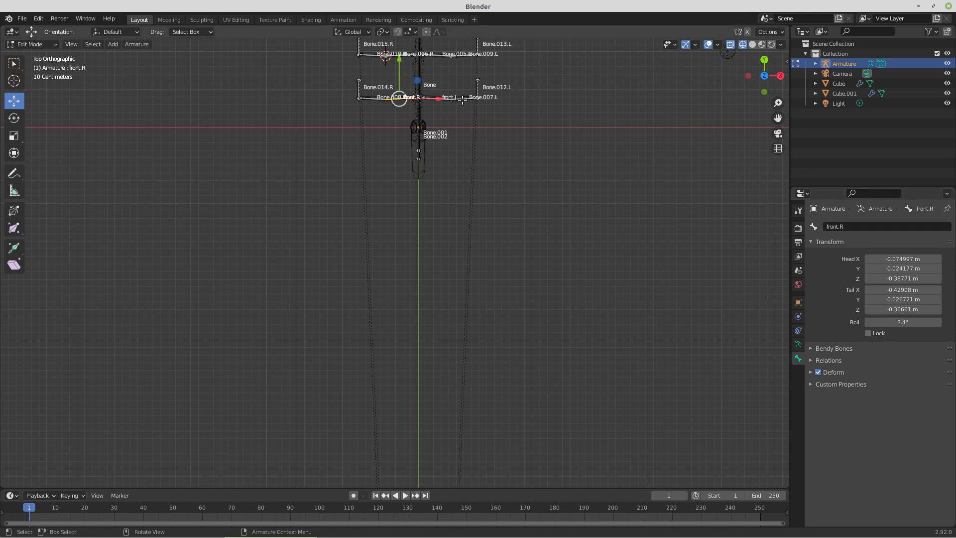
Rename the left front outer leg bone, Bone.007.L, to front1.L, reusing the copied base name.
click(463, 98)
click(838, 227)
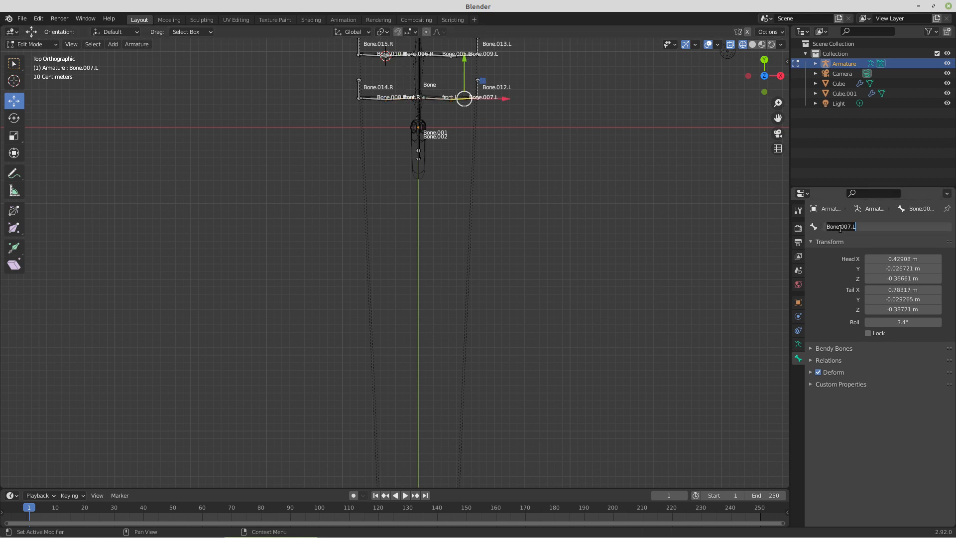
drag(851, 226, 801, 225)
key(ctrl+v)
text(1)
key(Return)
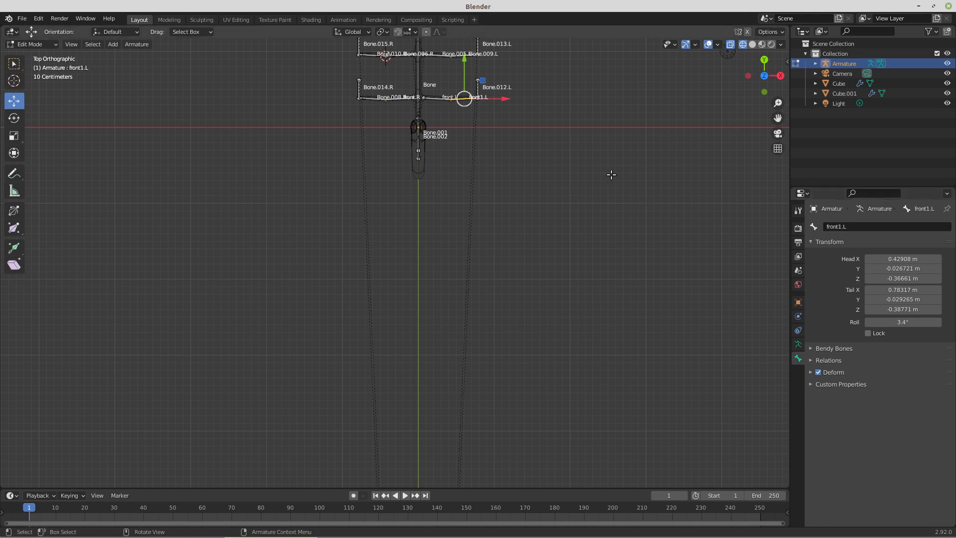
Rename the bone at the end of the left front leg, Bone.012.L, to frontik.L.
click(478, 88)
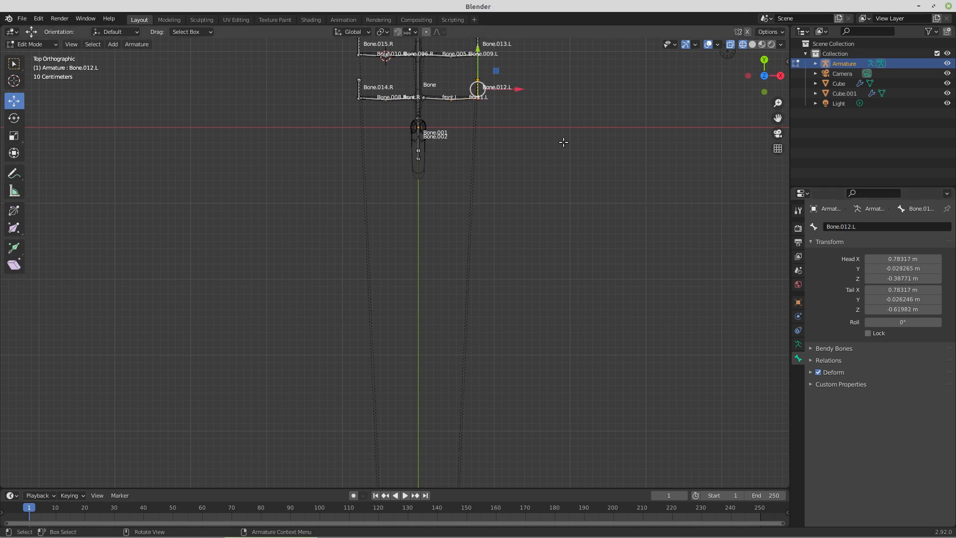
click(837, 226)
drag(850, 226, 819, 227)
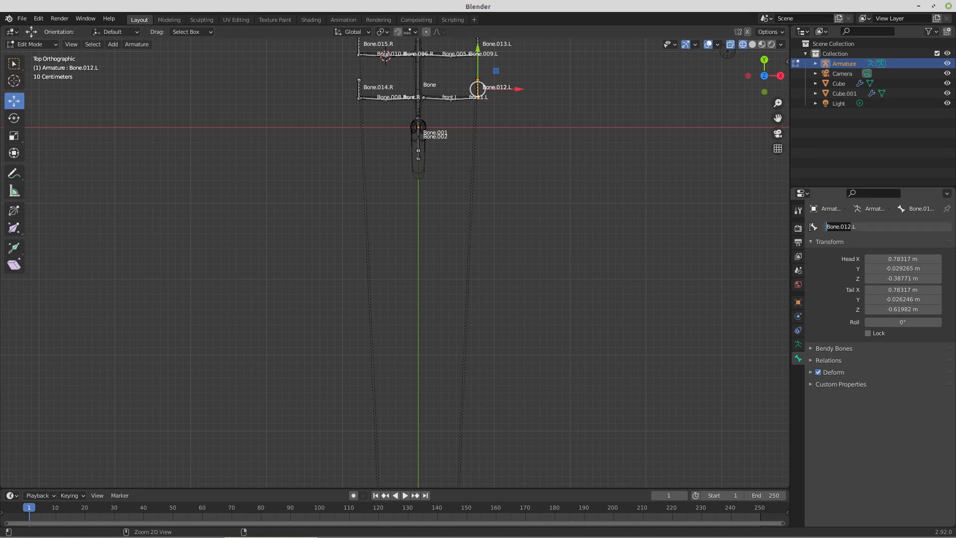
text(frontik)
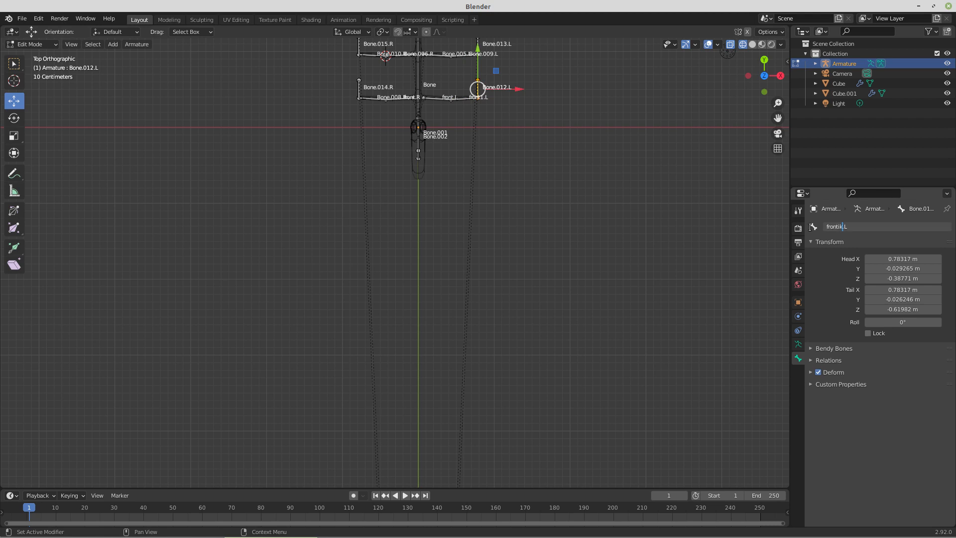
key(Return)
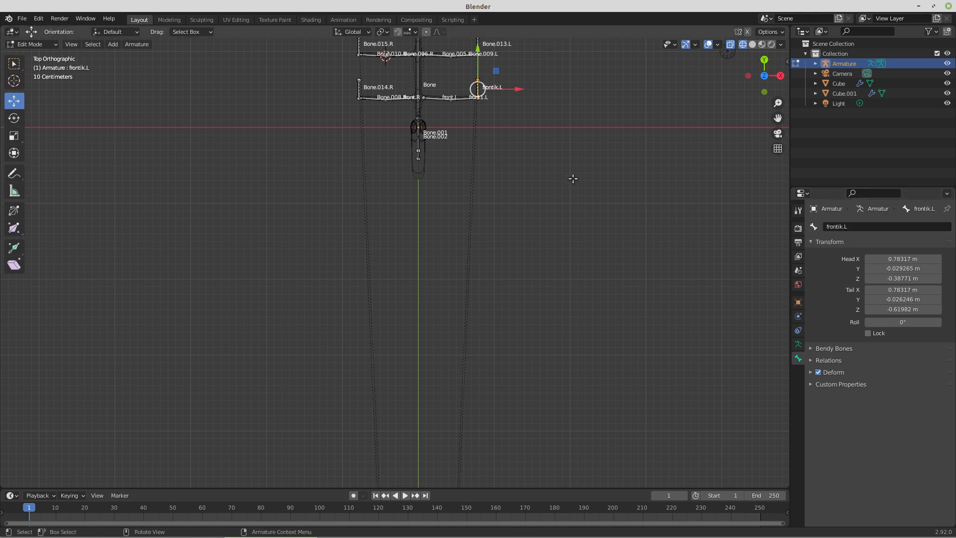
Rename the right front outer leg bone, Bone.008.R, to front1.R.
click(373, 99)
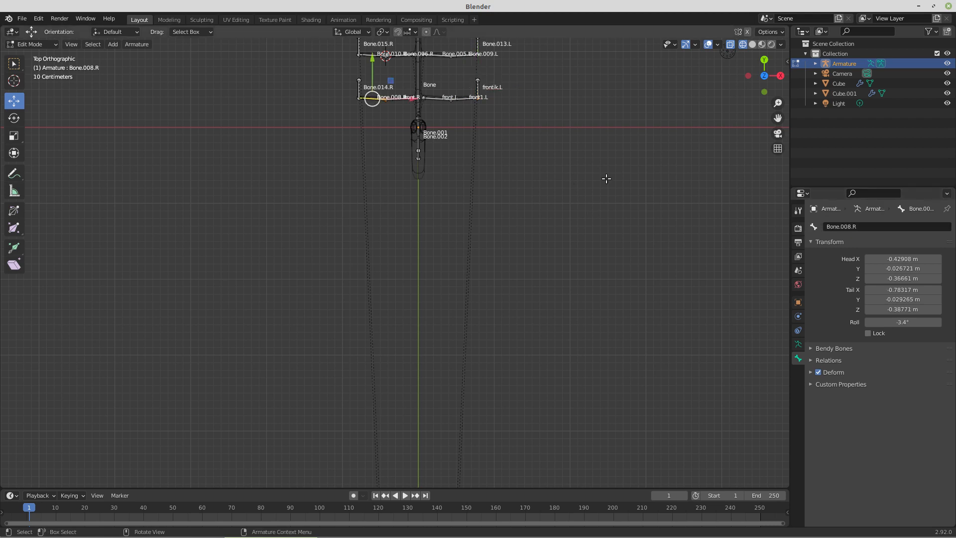
click(844, 227)
drag(850, 228, 814, 226)
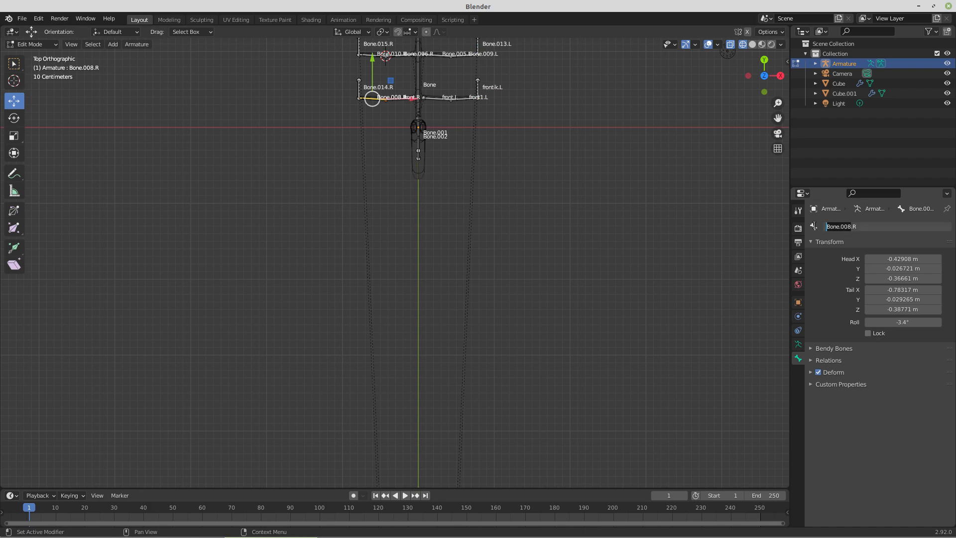
text(front1)
key(Return)
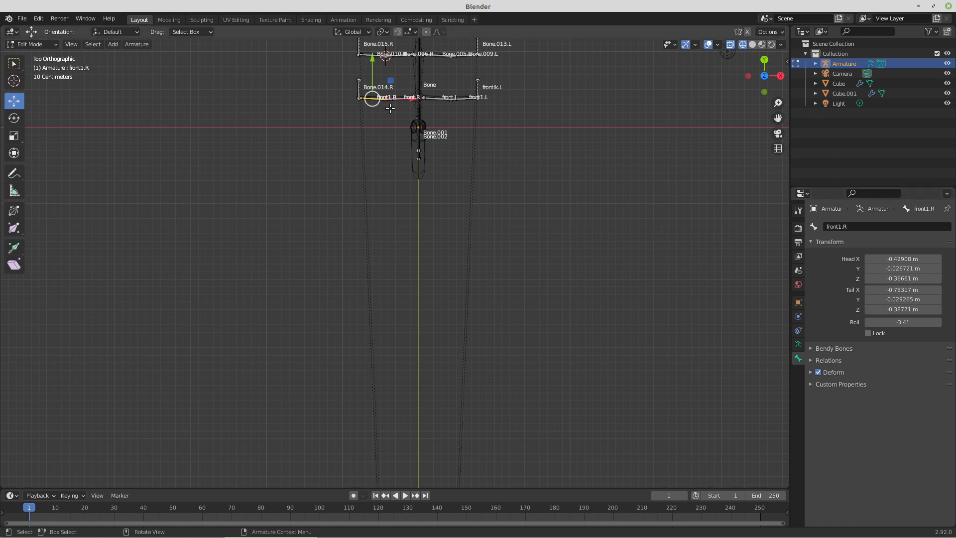
scroll(431, 135, up, 2)
shift+middle_drag(438, 60, 437, 334)
scroll(437, 334, up, 3)
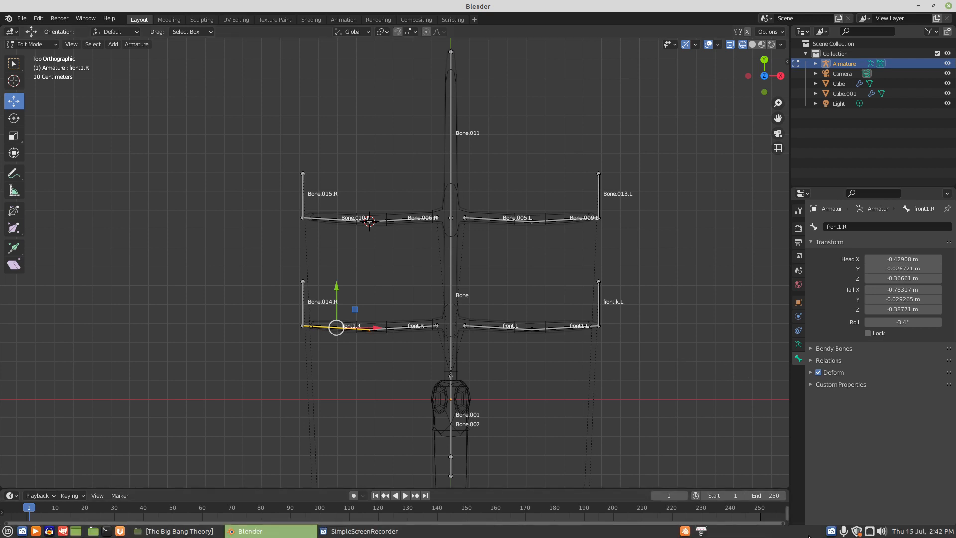
right_click(832, 531)
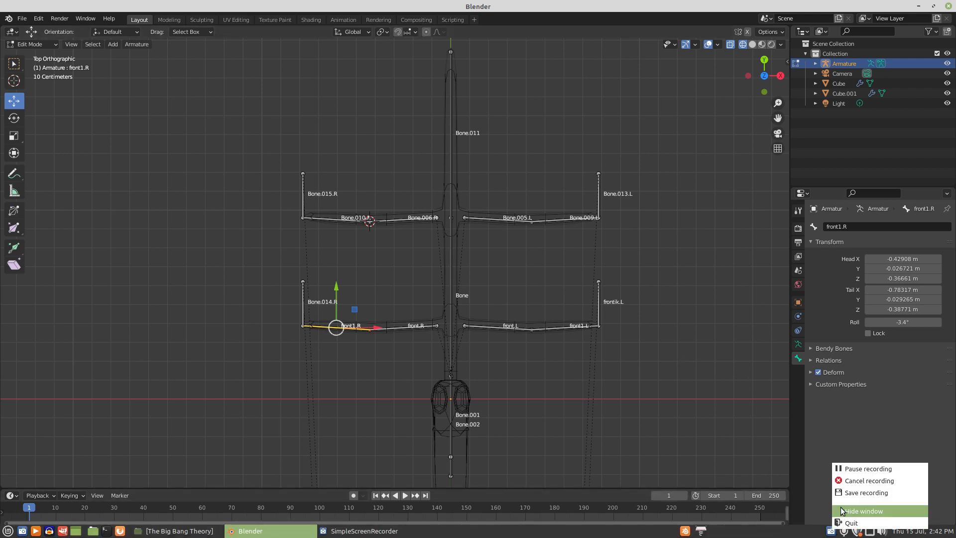